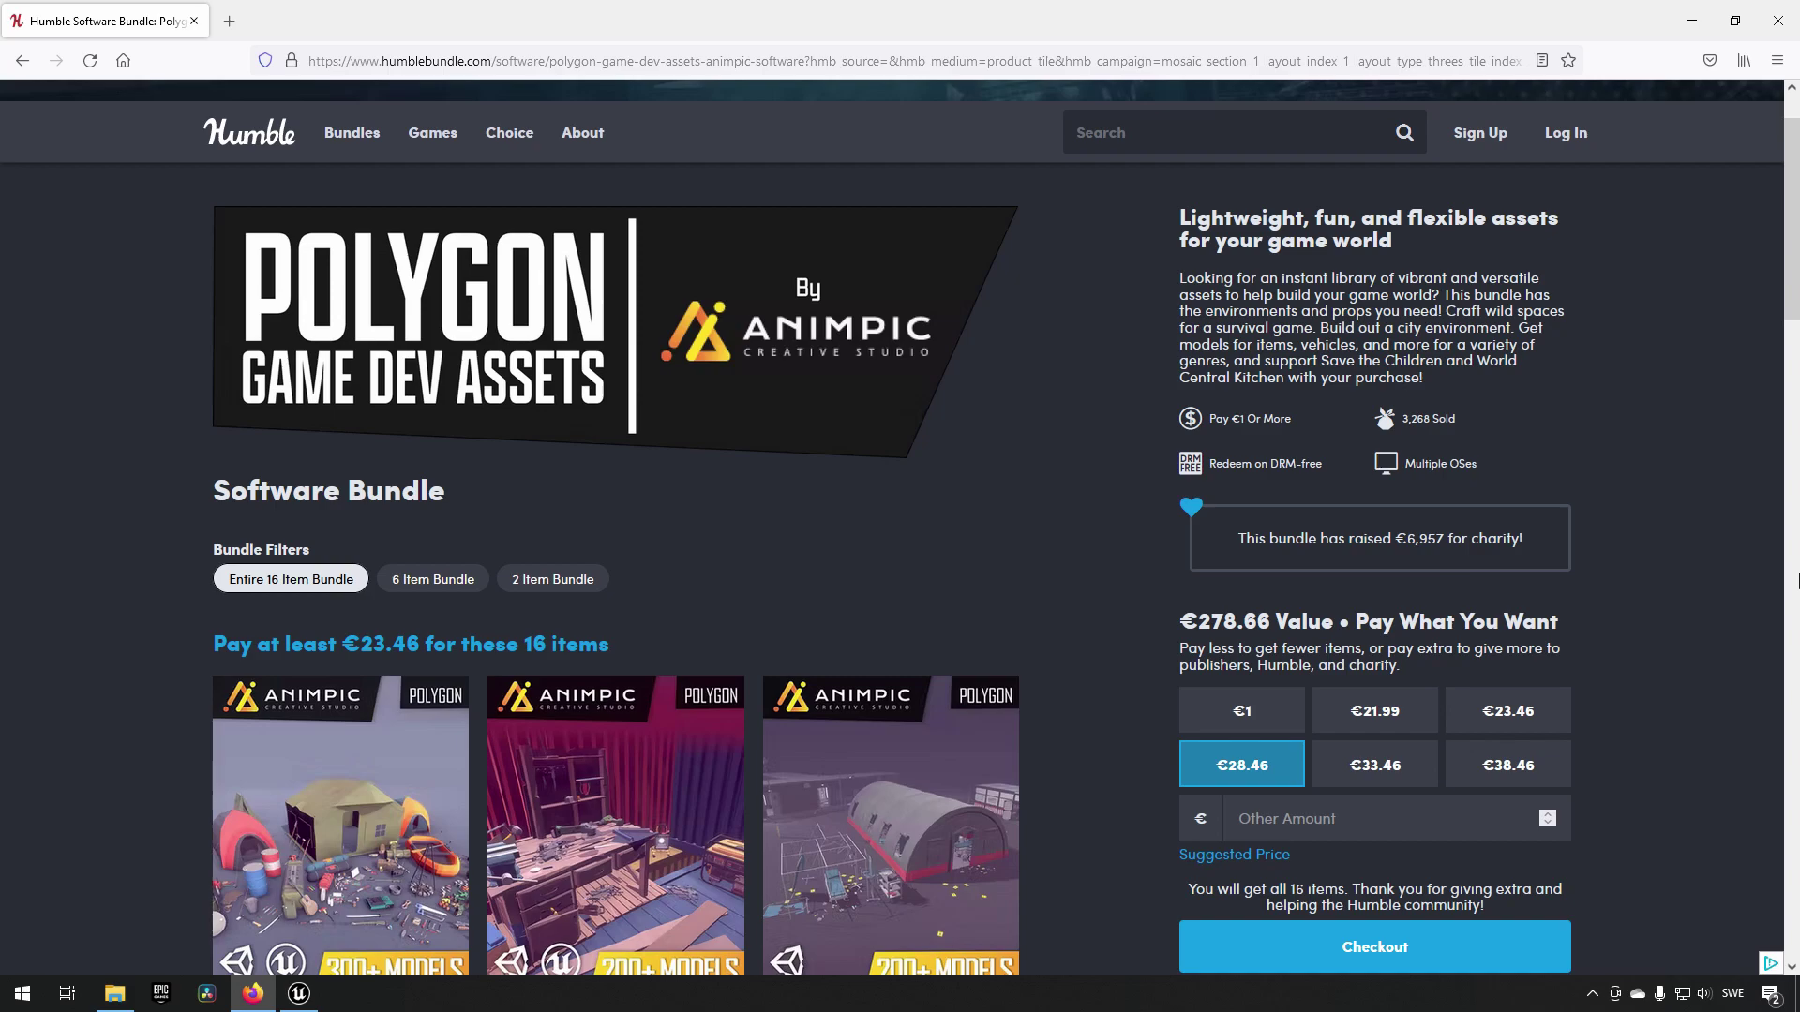
Compare the 2-item and 6-item tiers of the Polygon Game Dev Assets bundle, ending on the entire 16-item bundle
scroll(709, 508, down, 1)
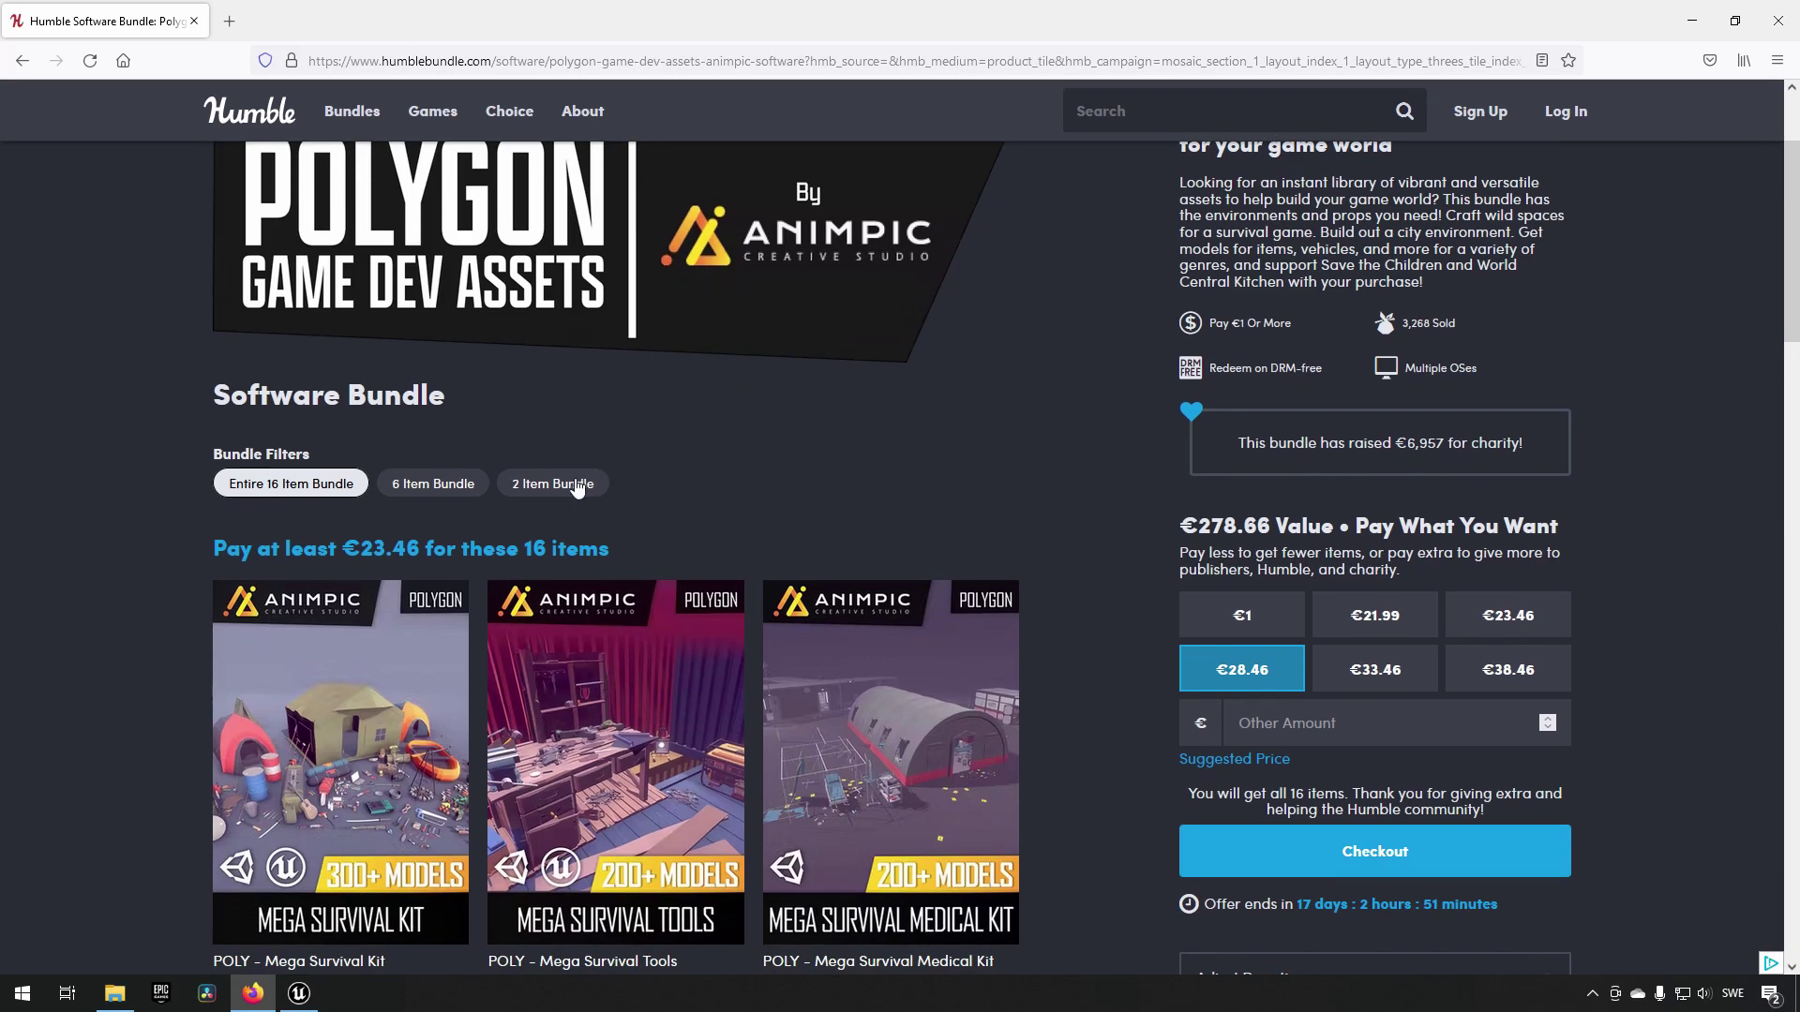
click(562, 485)
click(447, 544)
scroll(447, 543, down, 1)
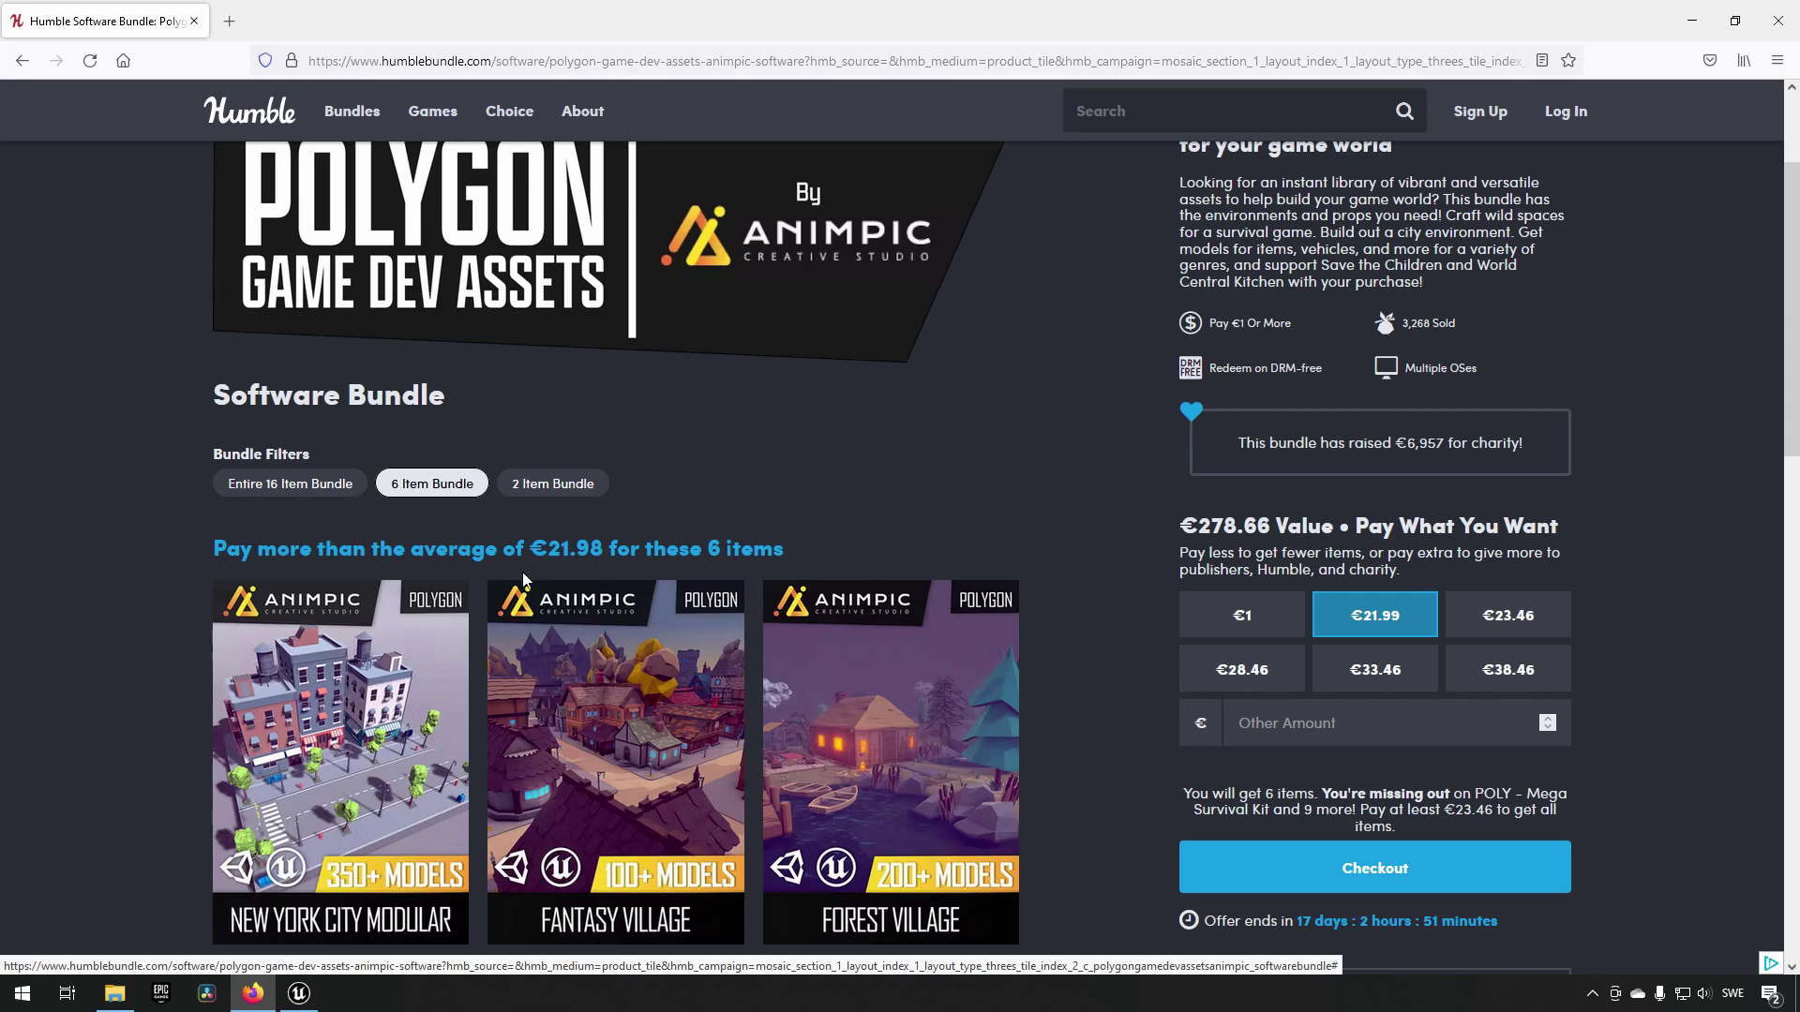
click(330, 494)
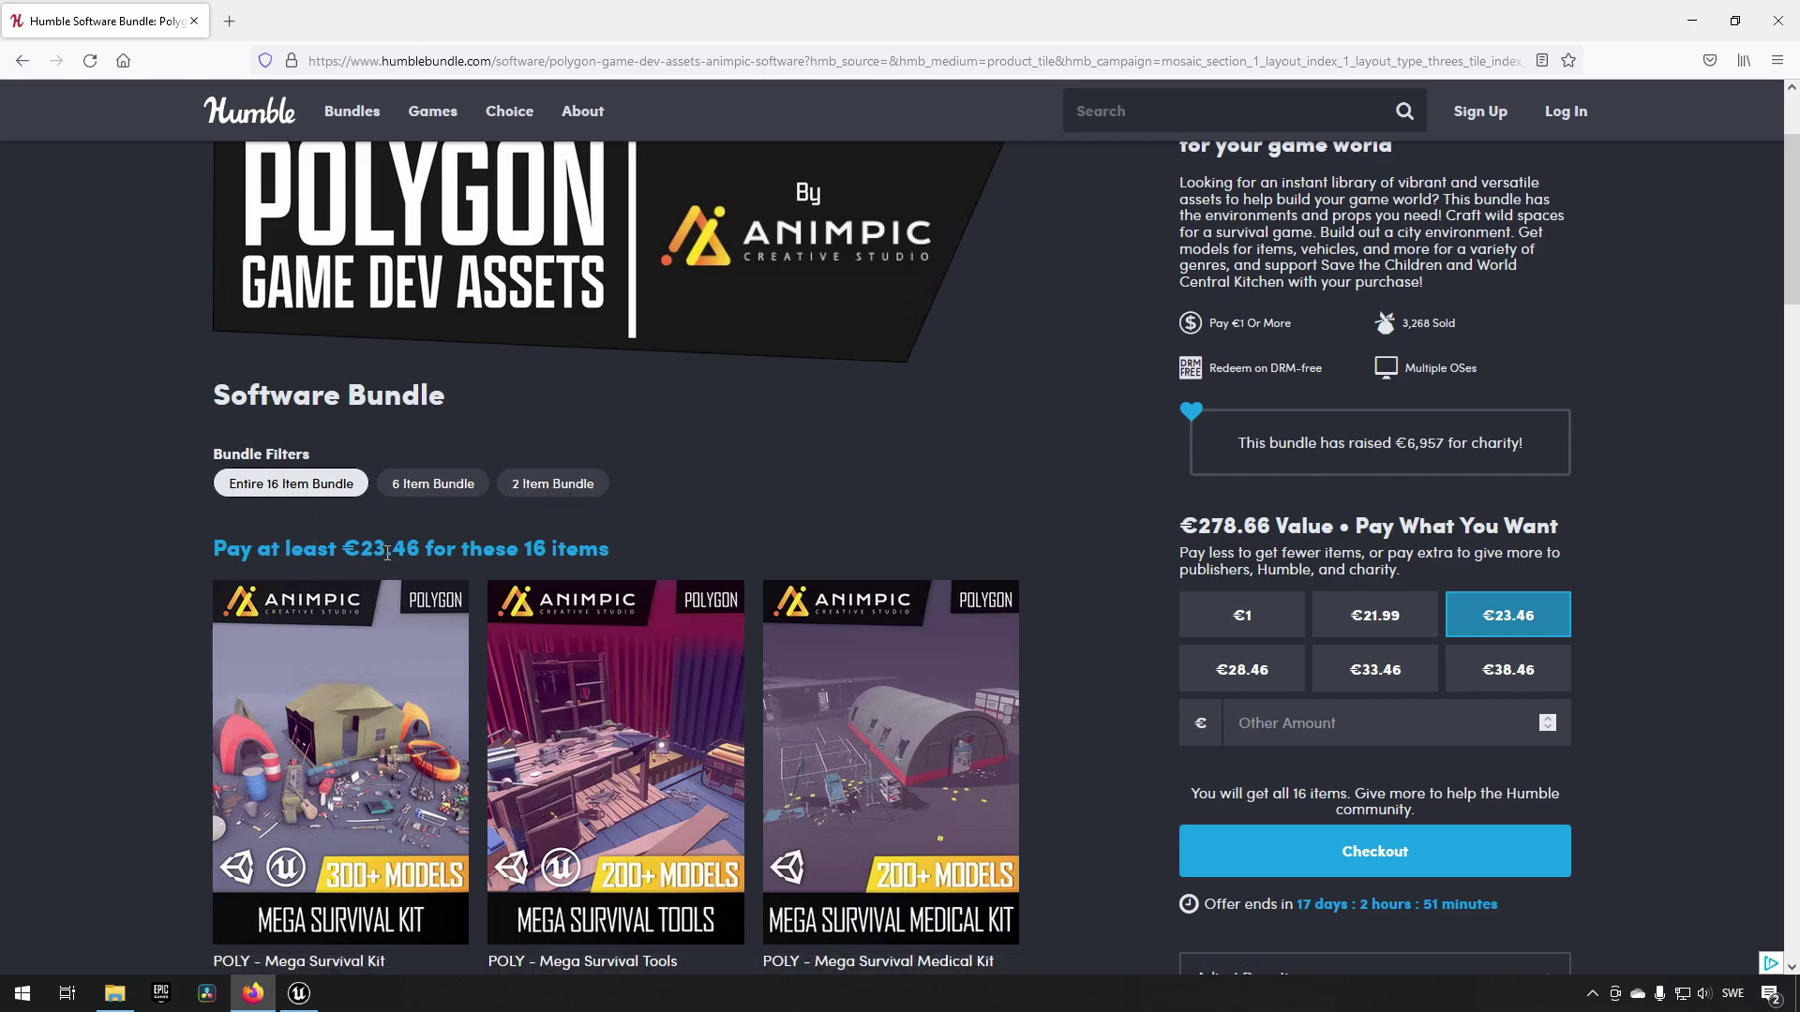
Look through all packs in the 16-item bundle, from Mega Survival Kit to Town City Modular, and return to the first row
scroll(1093, 453, down, 2)
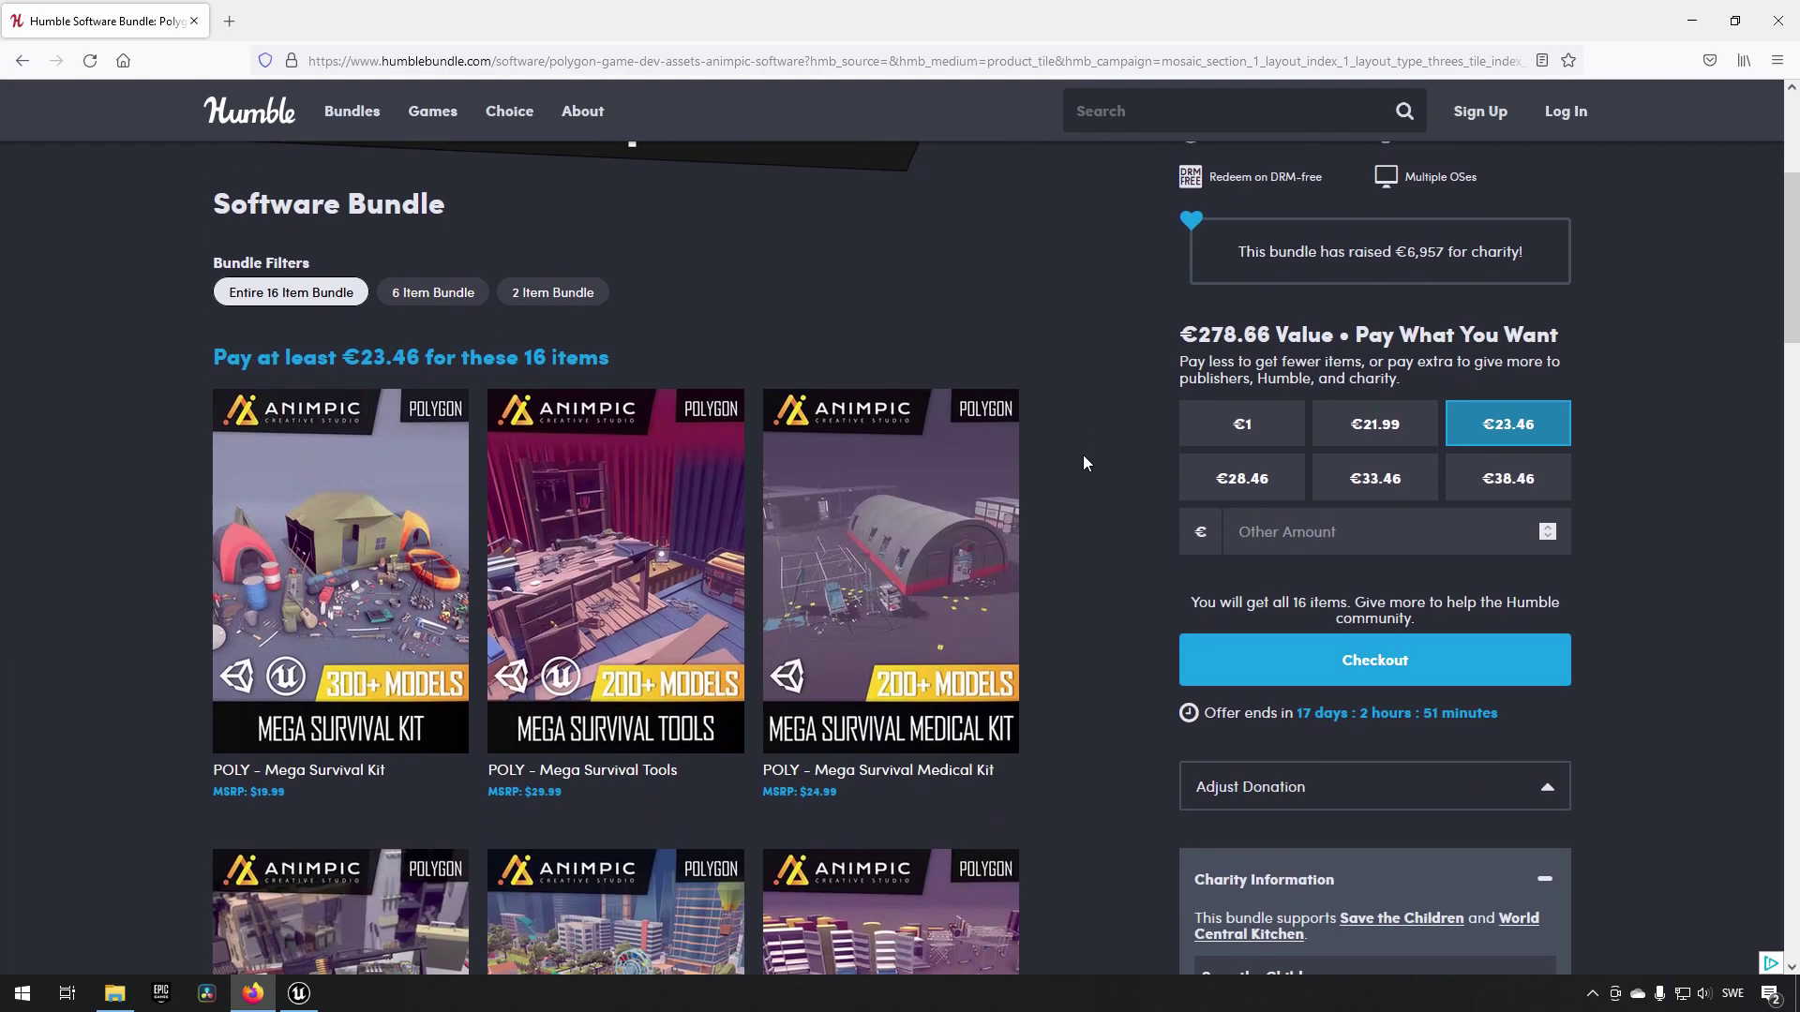
scroll(1069, 487, down, 2)
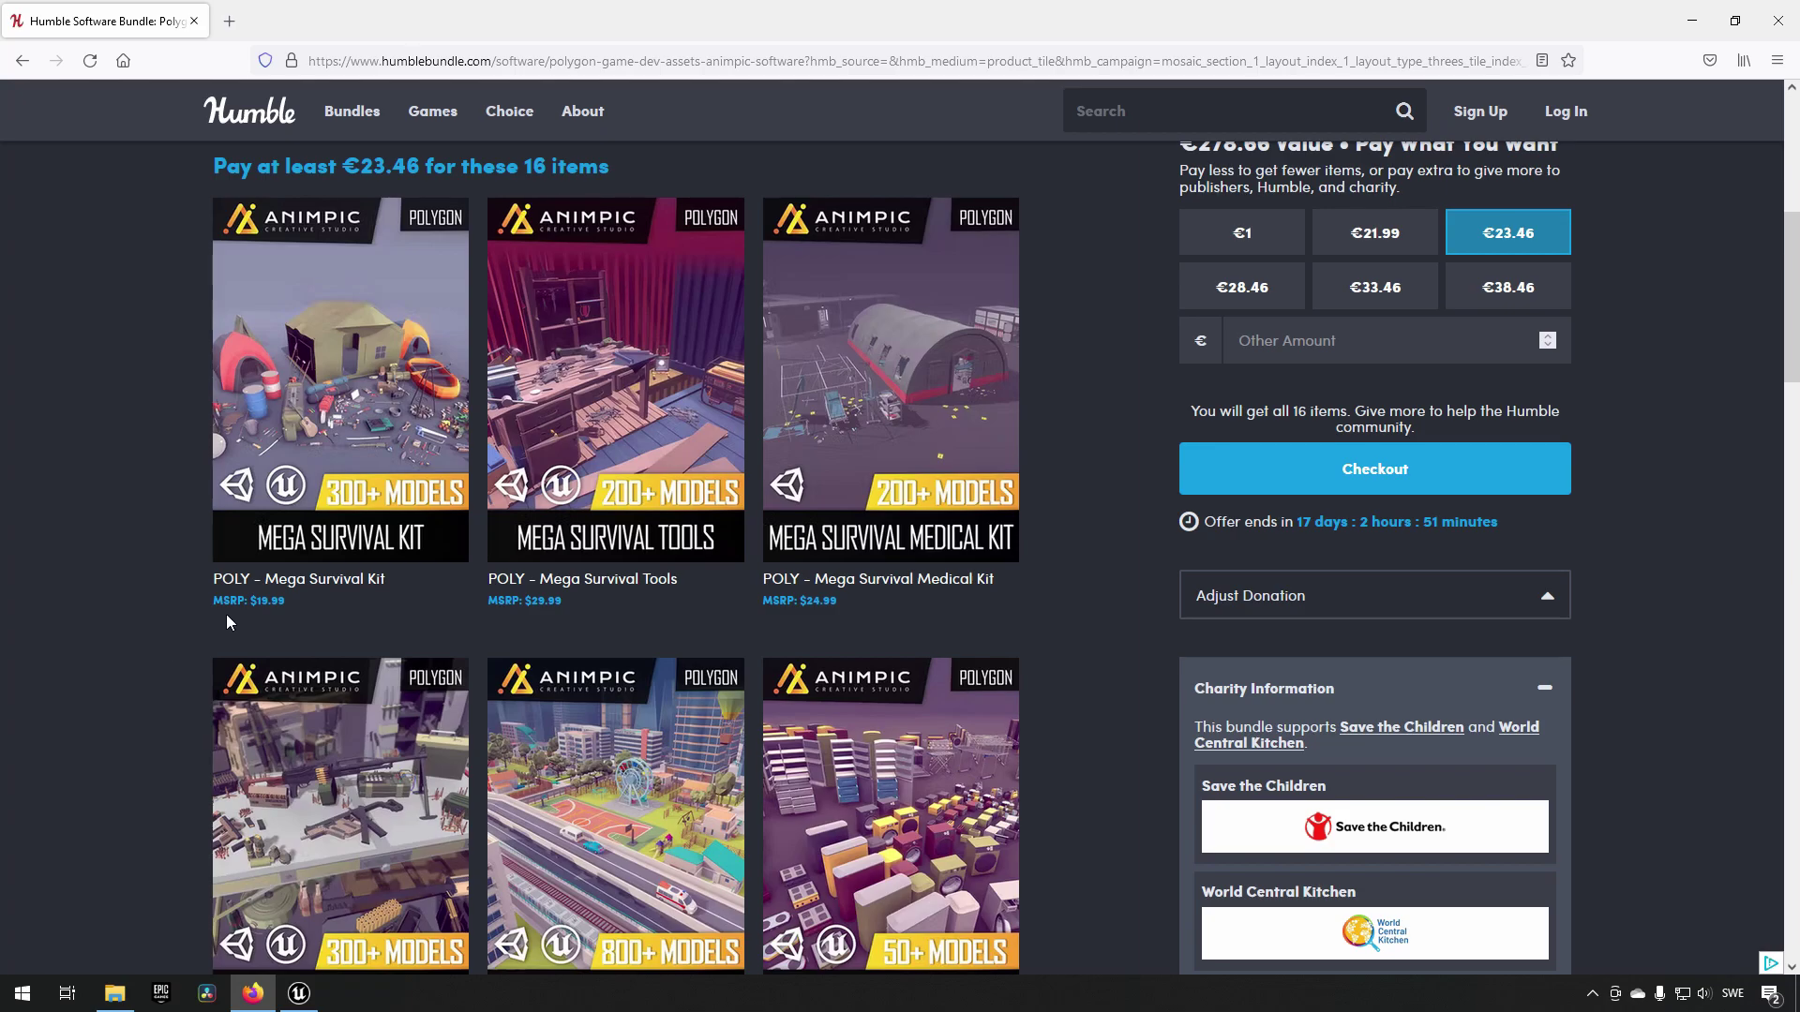
scroll(229, 613, down, 2)
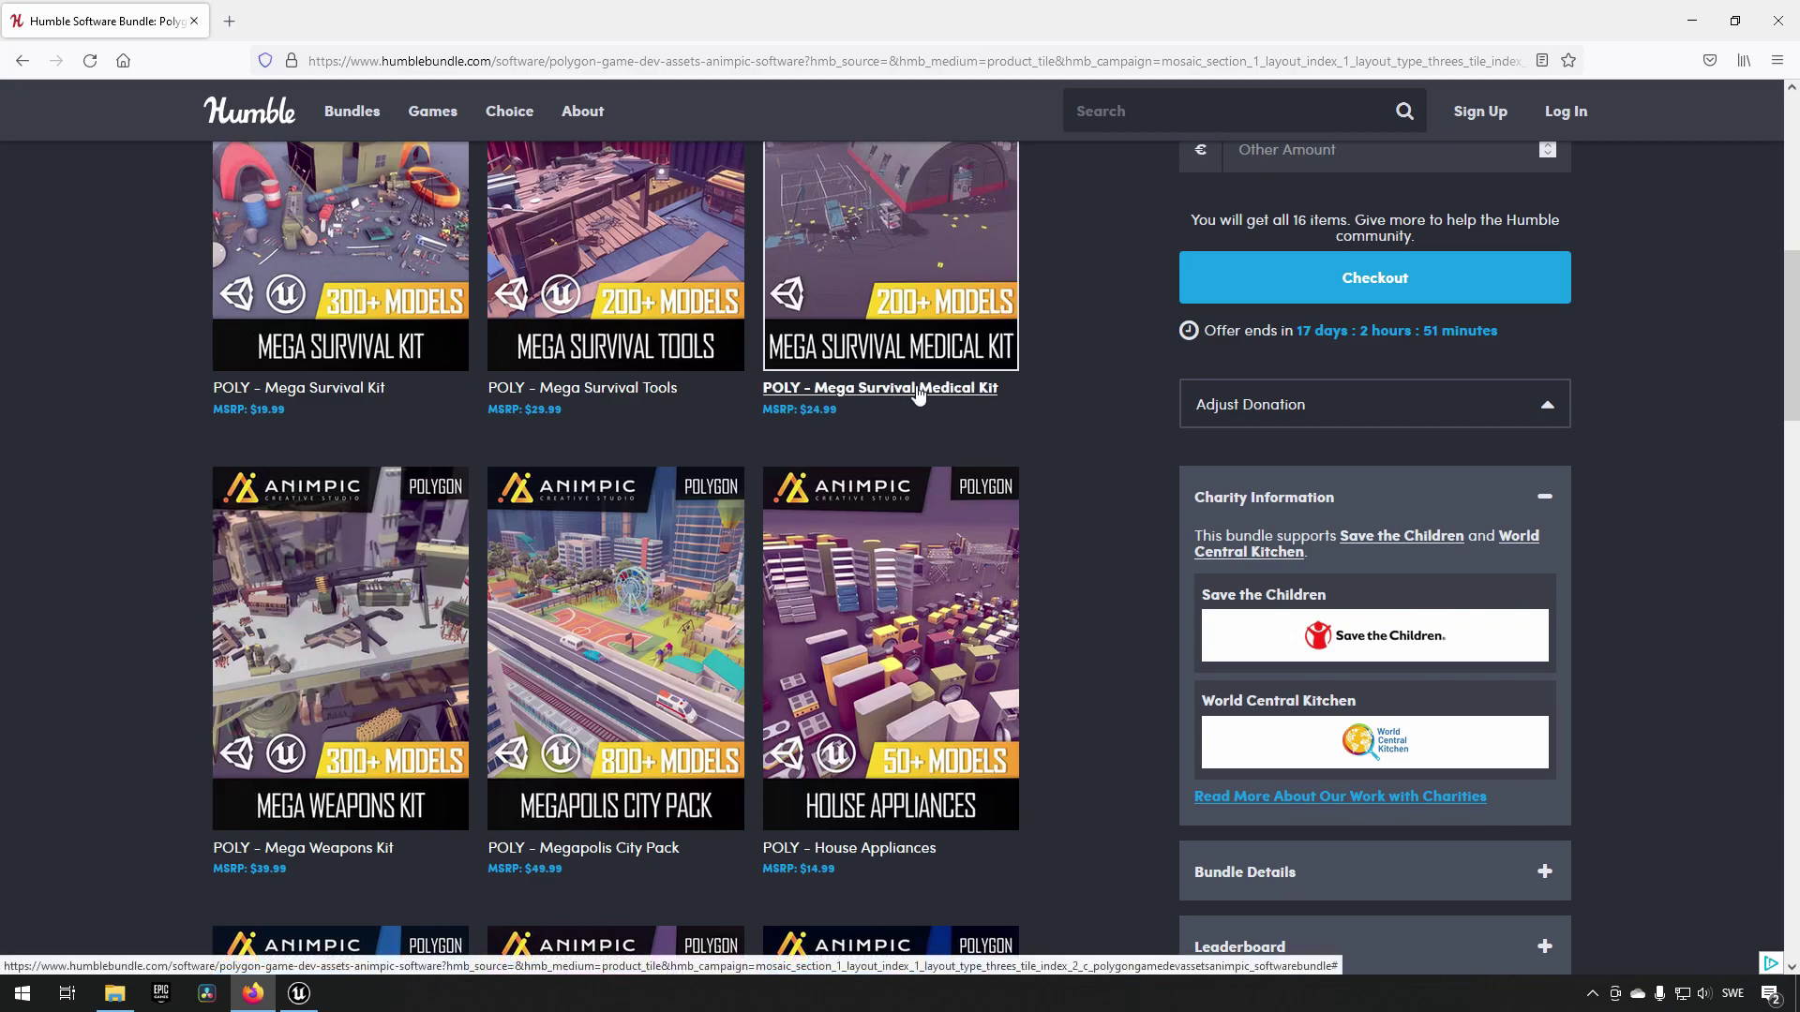
scroll(895, 401, down, 2)
scroll(644, 654, down, 3)
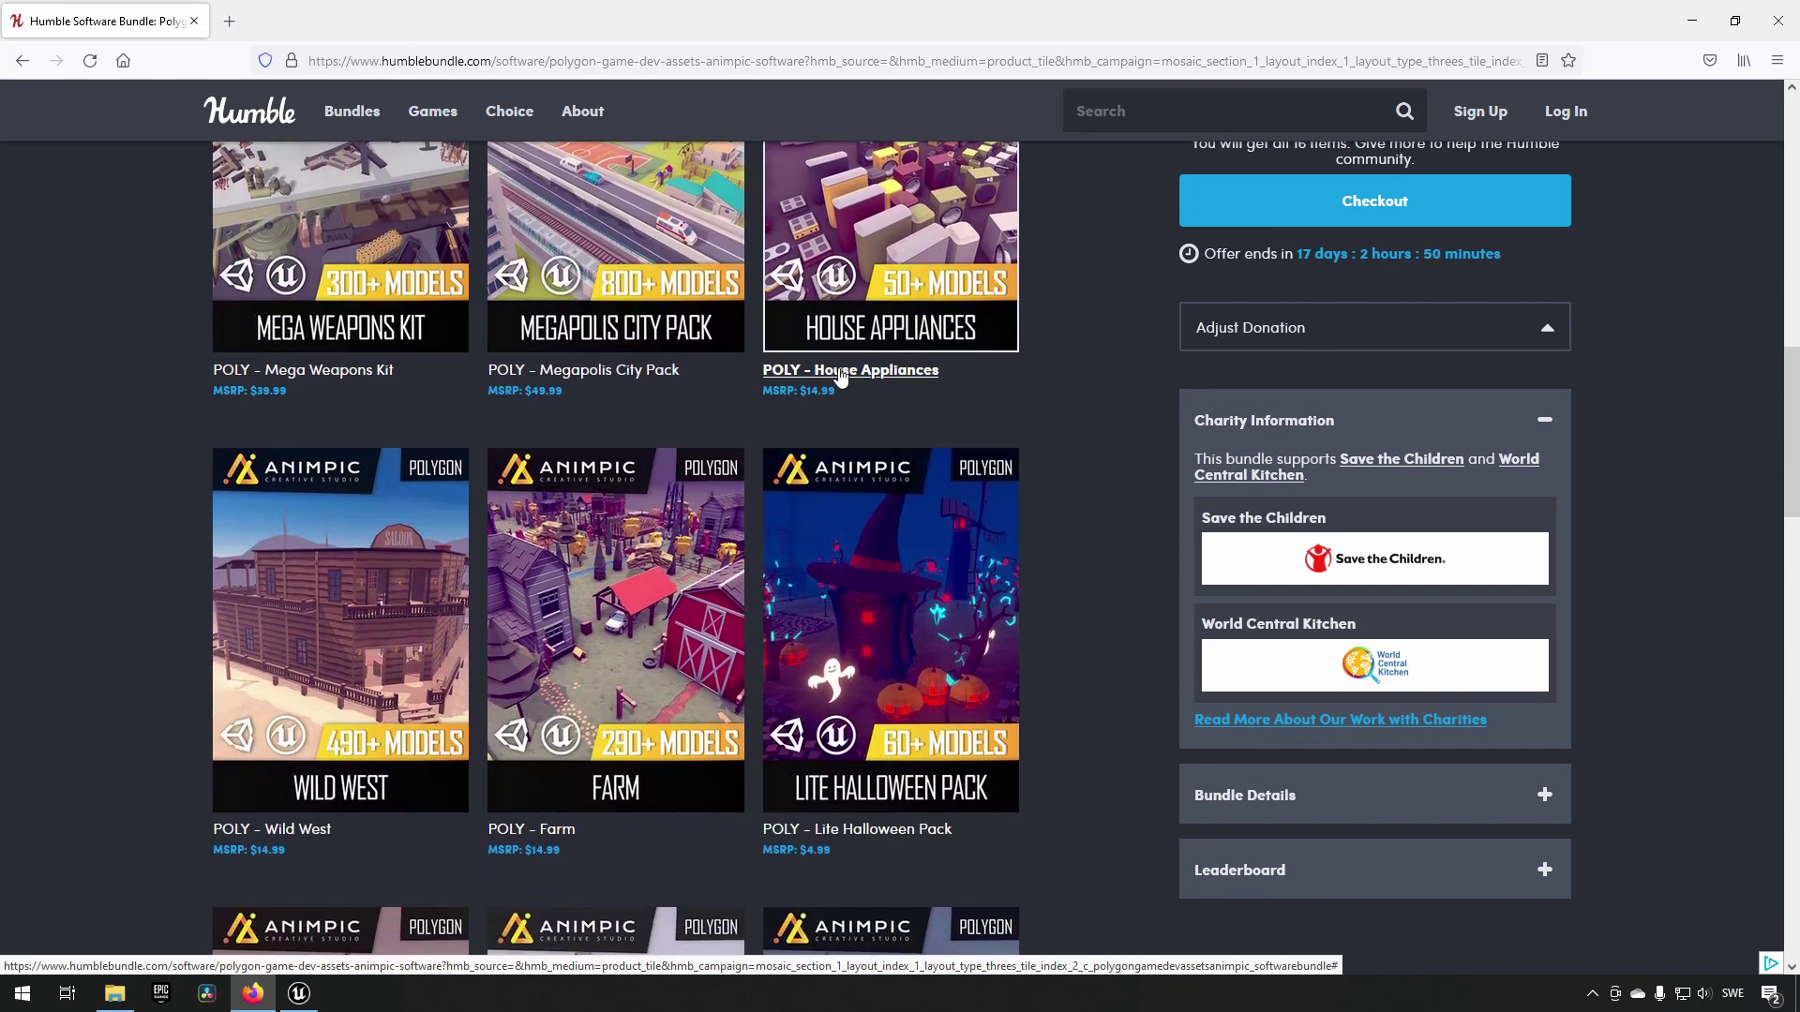
scroll(225, 600, down, 2)
scroll(681, 510, down, 2)
scroll(249, 760, down, 2)
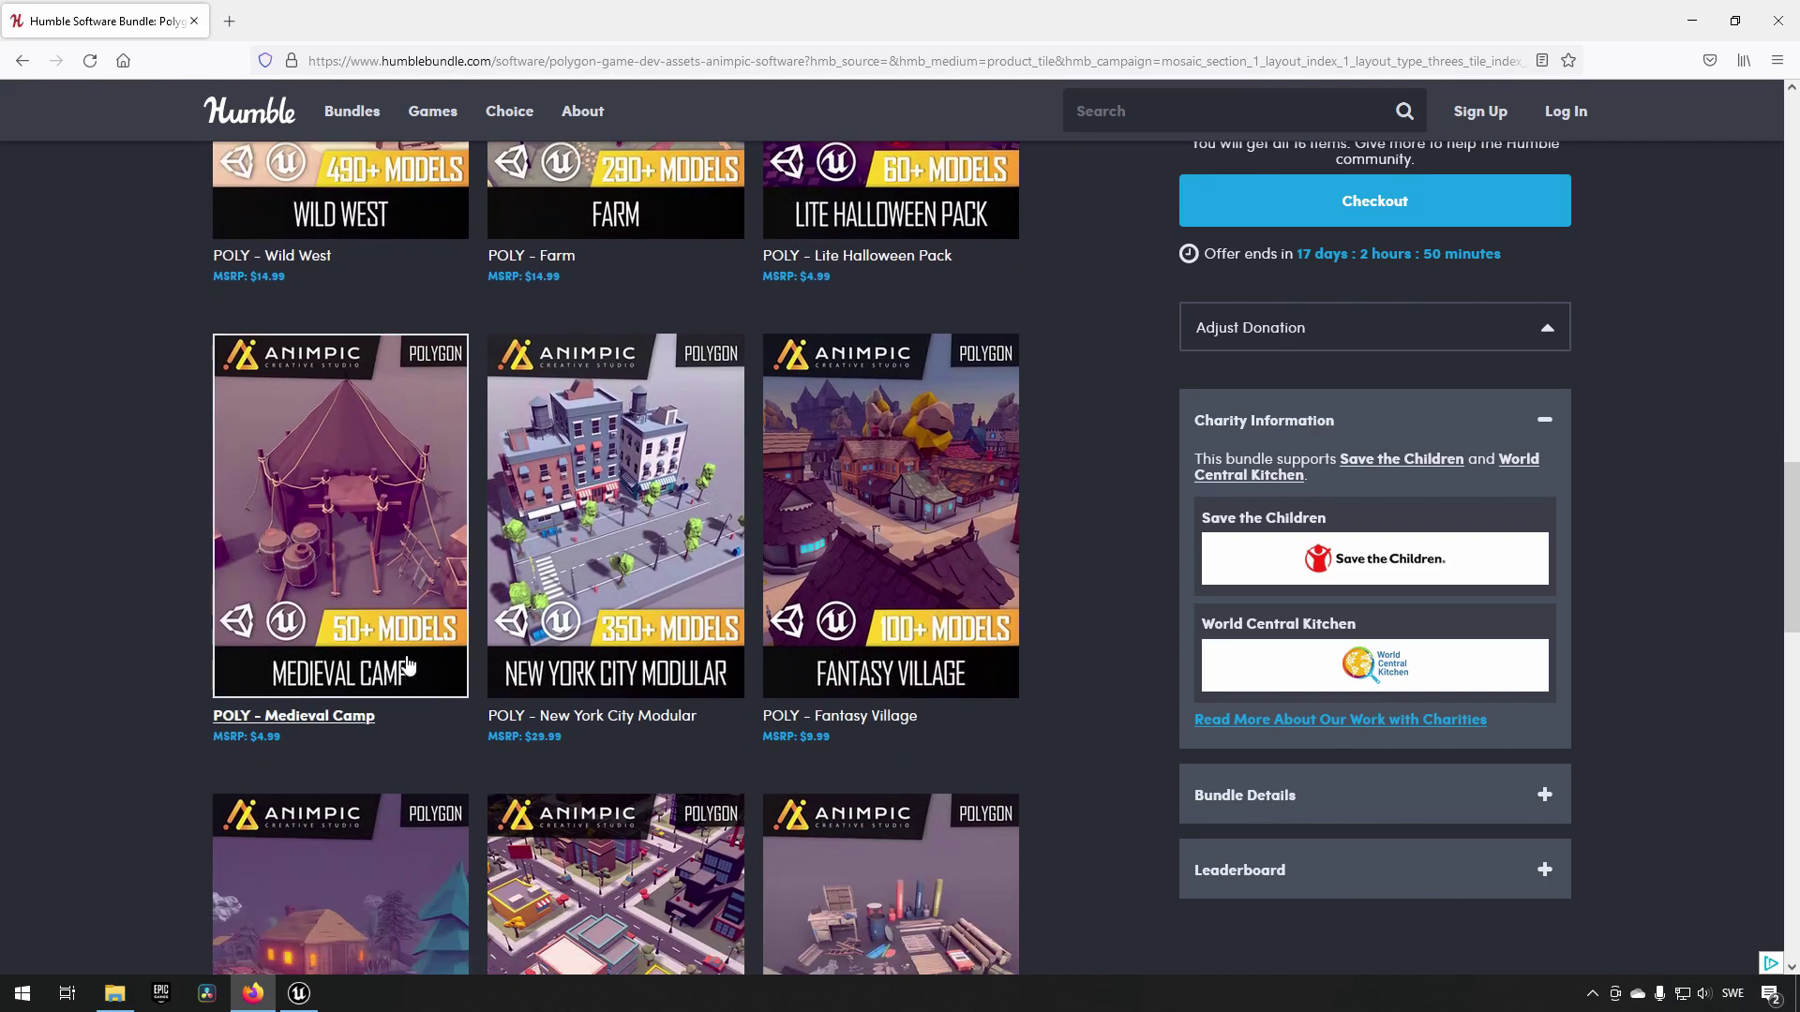
scroll(645, 614, down, 2)
scroll(846, 426, down, 3)
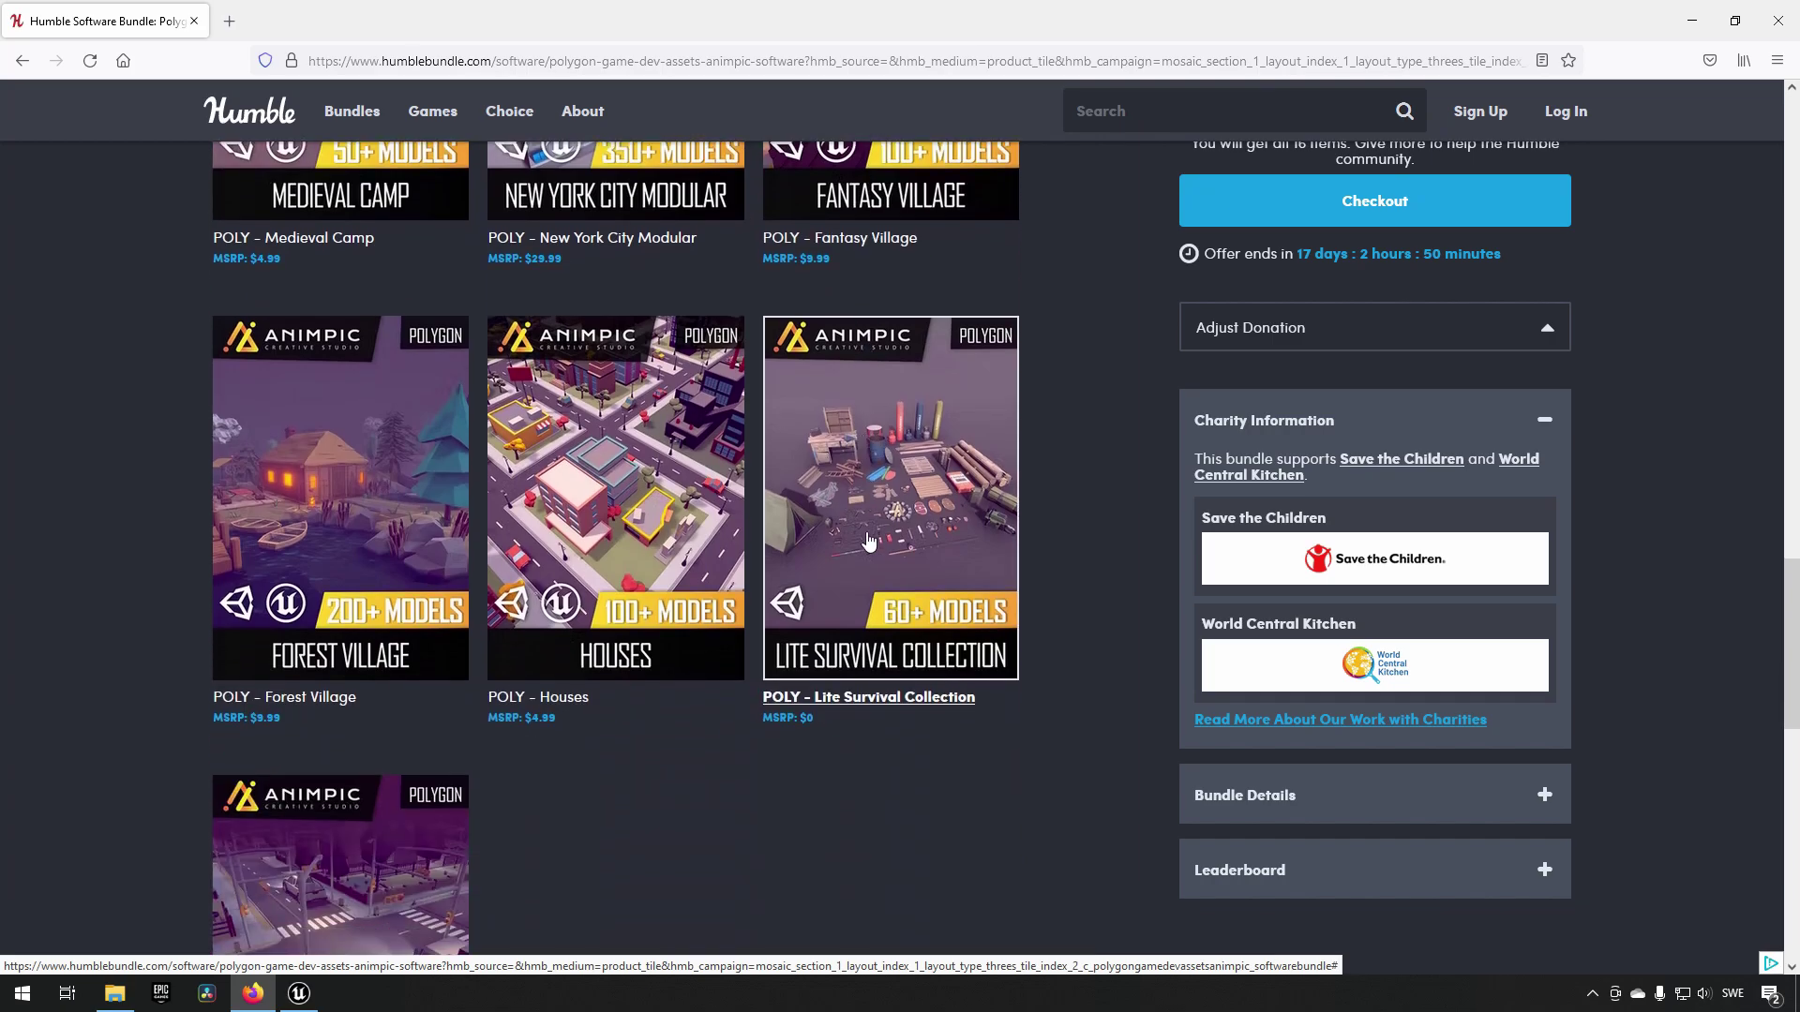
scroll(666, 668, down, 2)
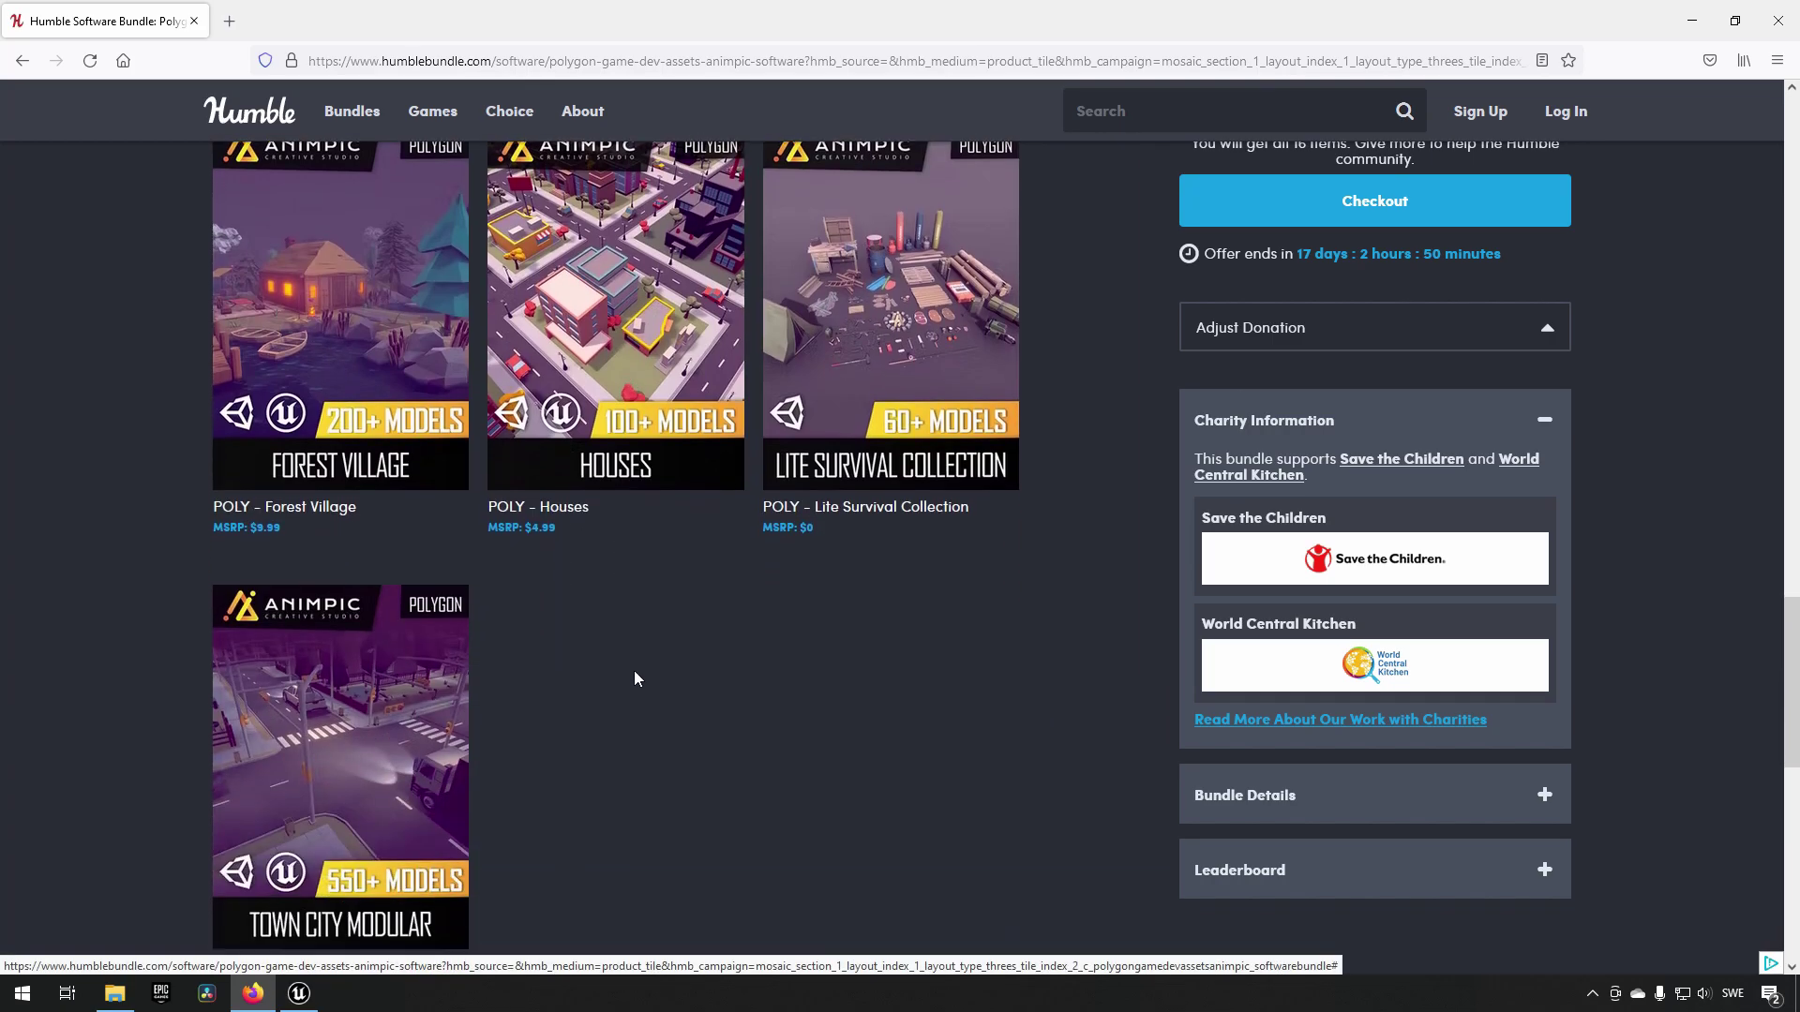
scroll(566, 628, down, 2)
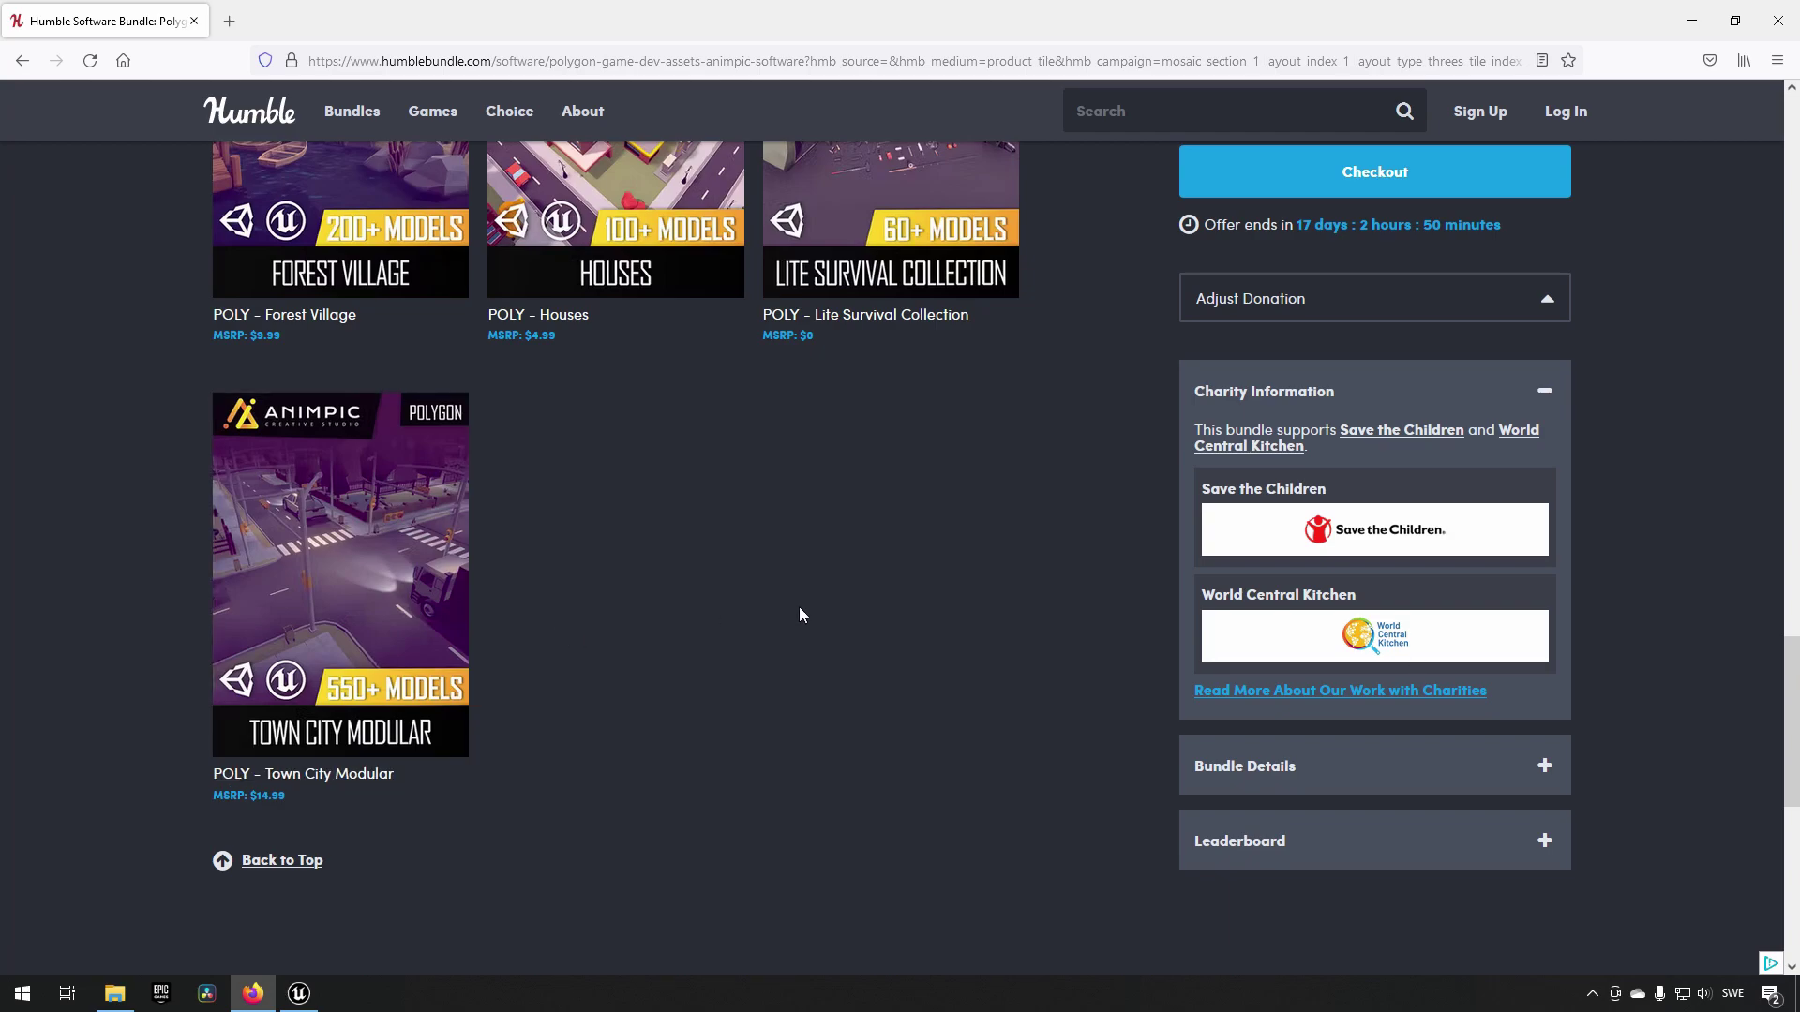
scroll(798, 615, up, 10)
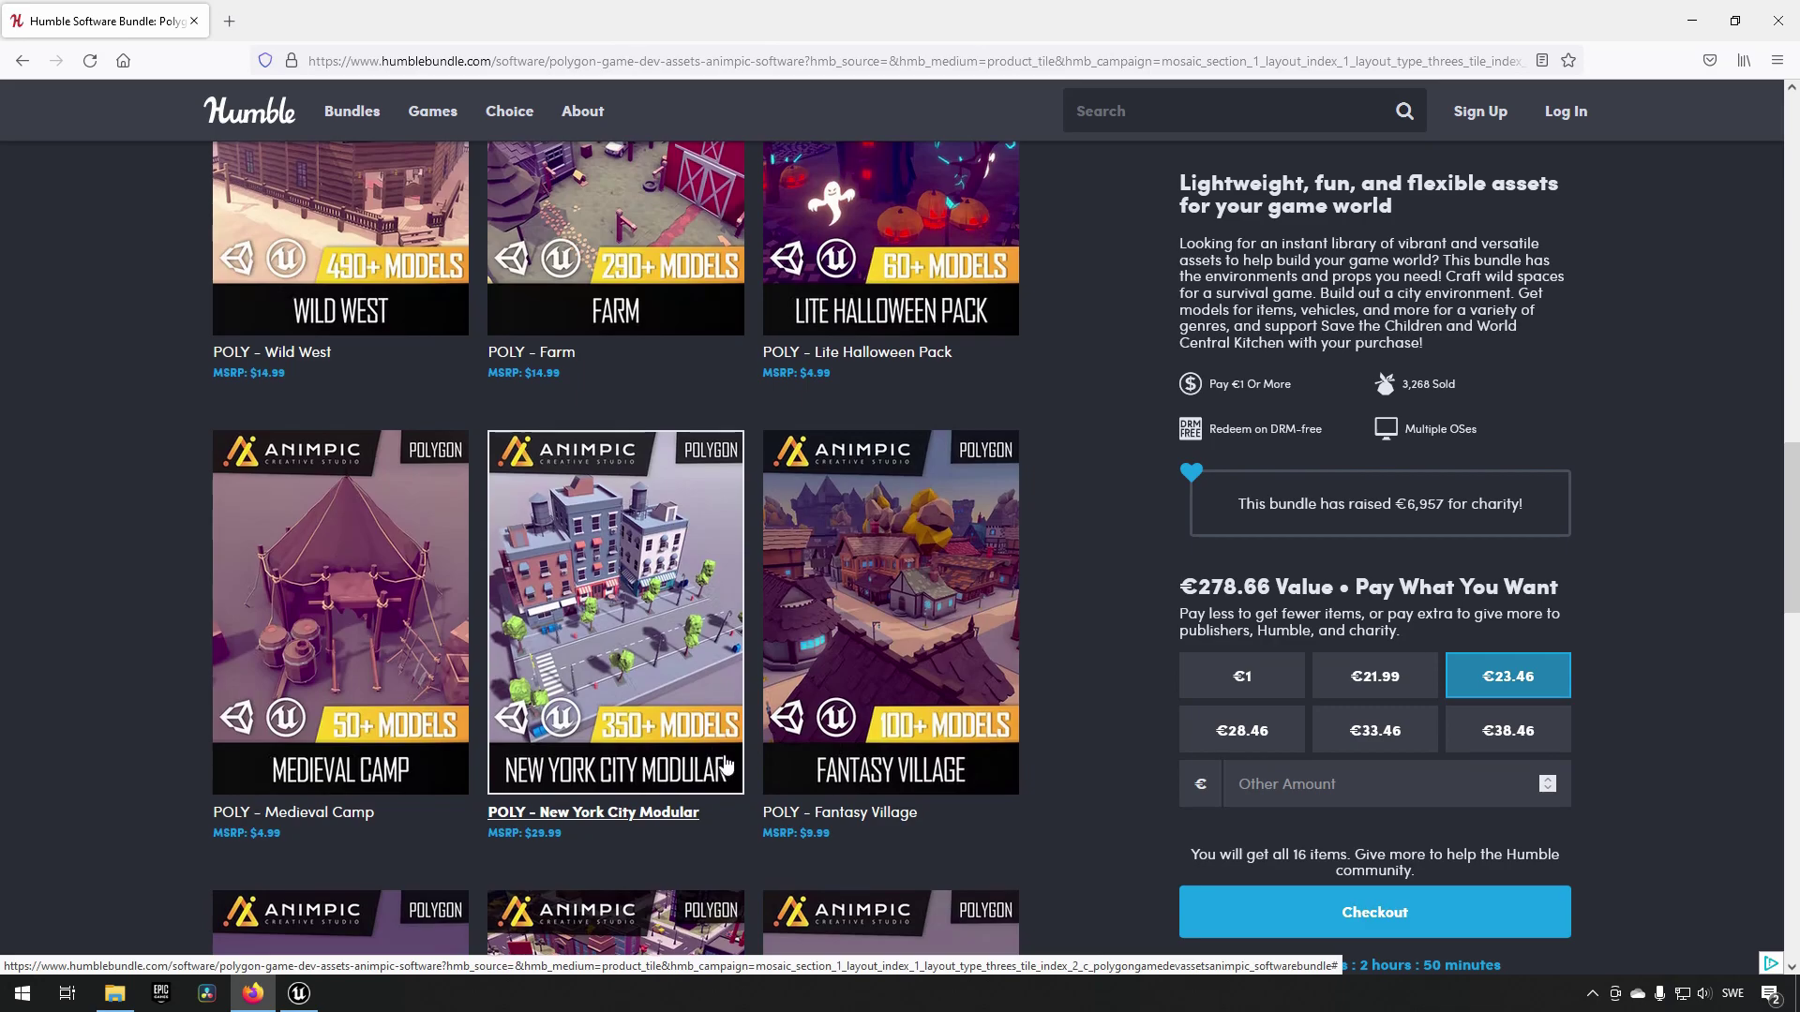
scroll(722, 768, up, 14)
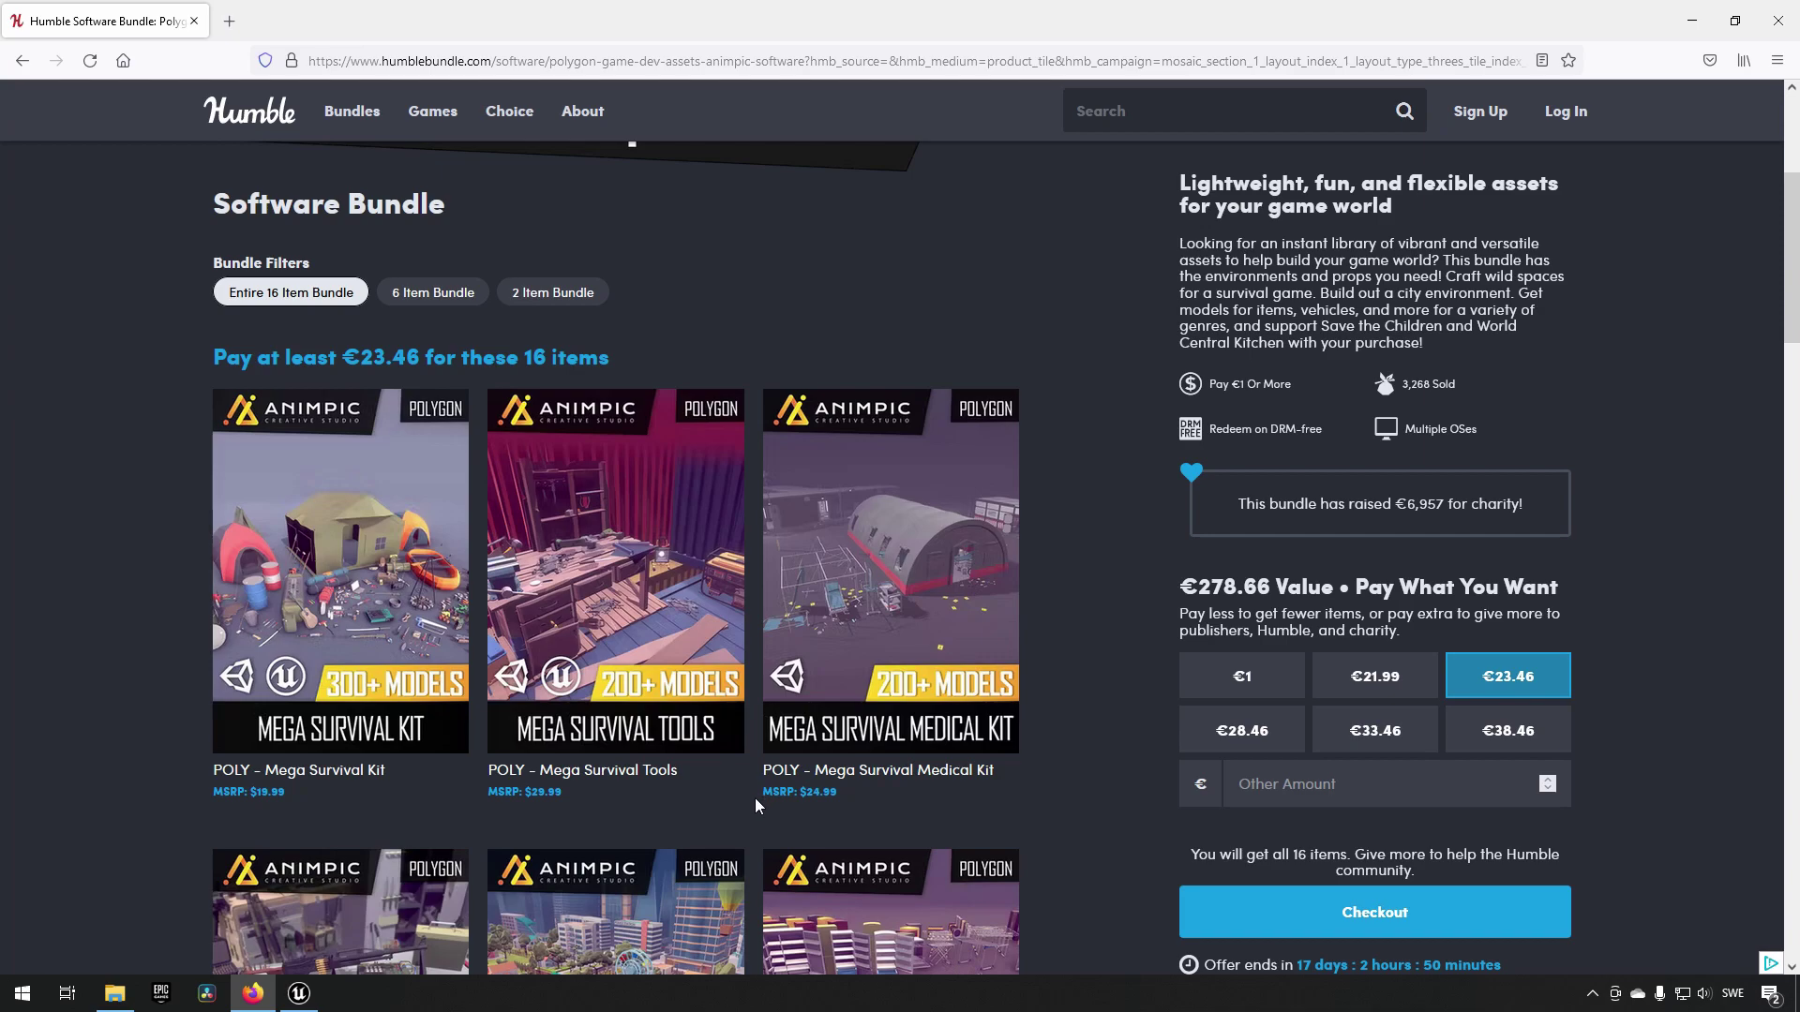
Check which of the bundle's packs carry the Unreal Engine logo and which show only the Unity logo
scroll(756, 797, down, 1)
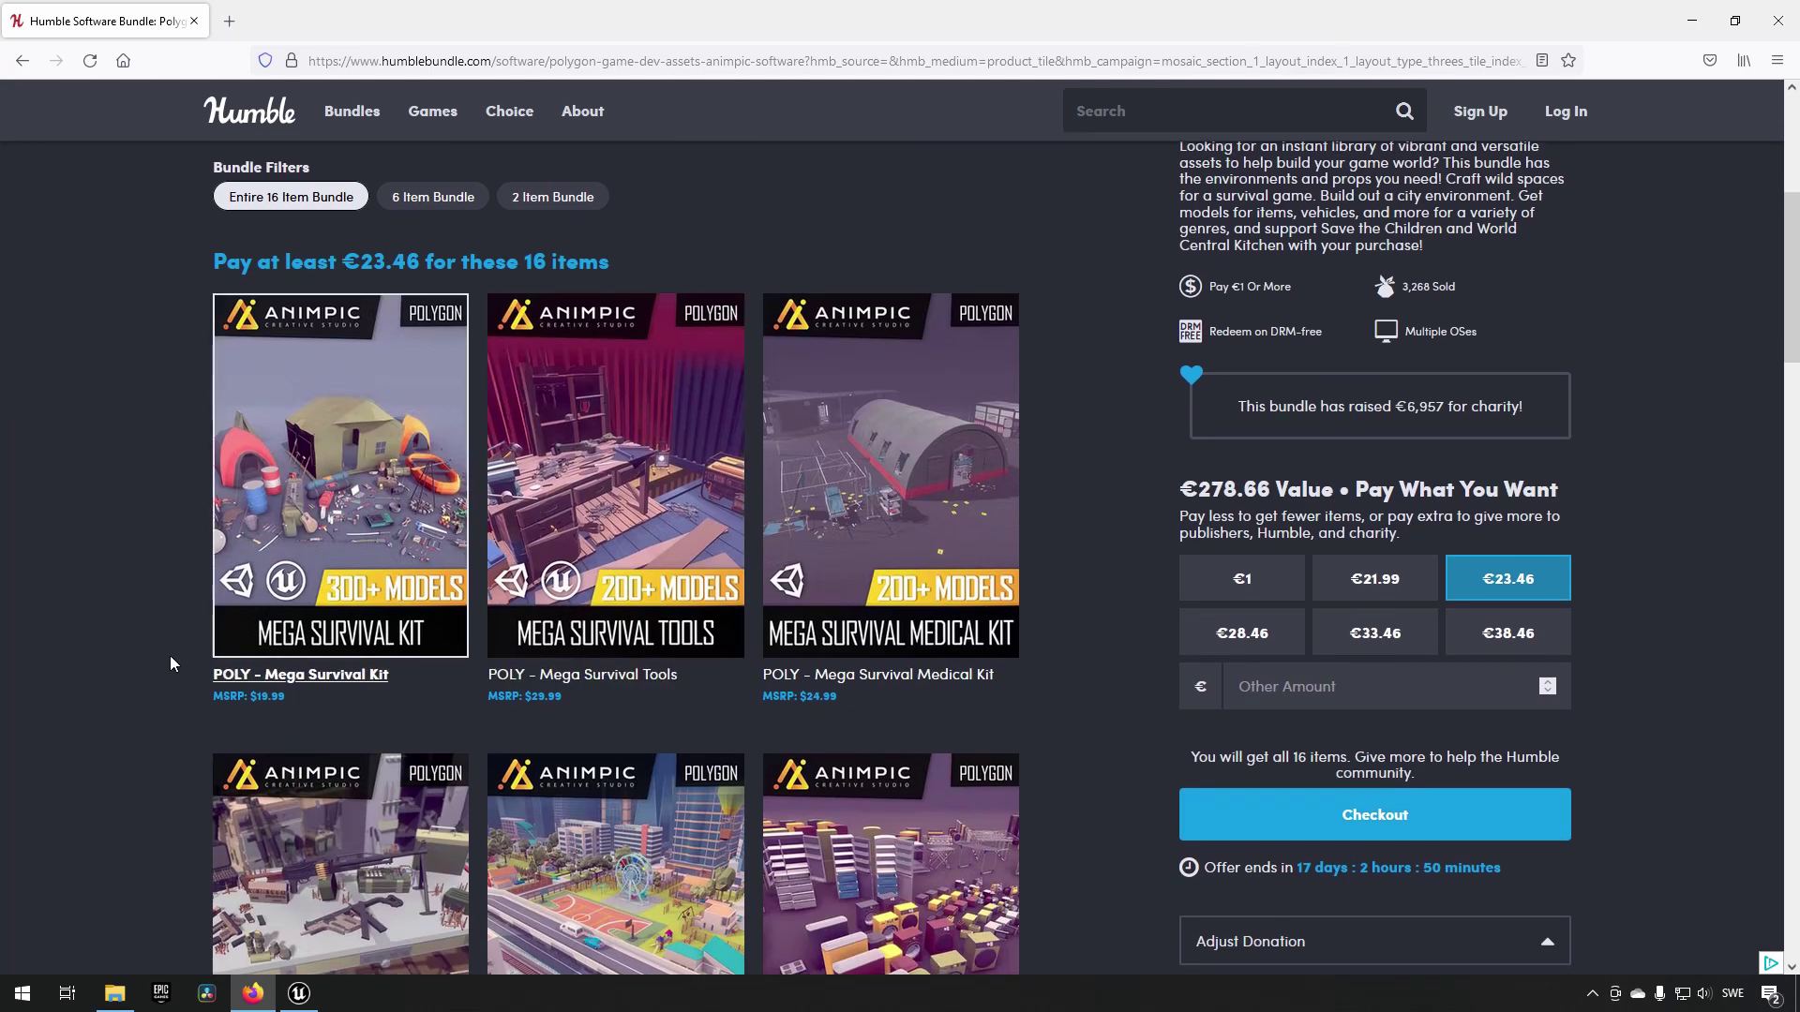
scroll(143, 658, down, 3)
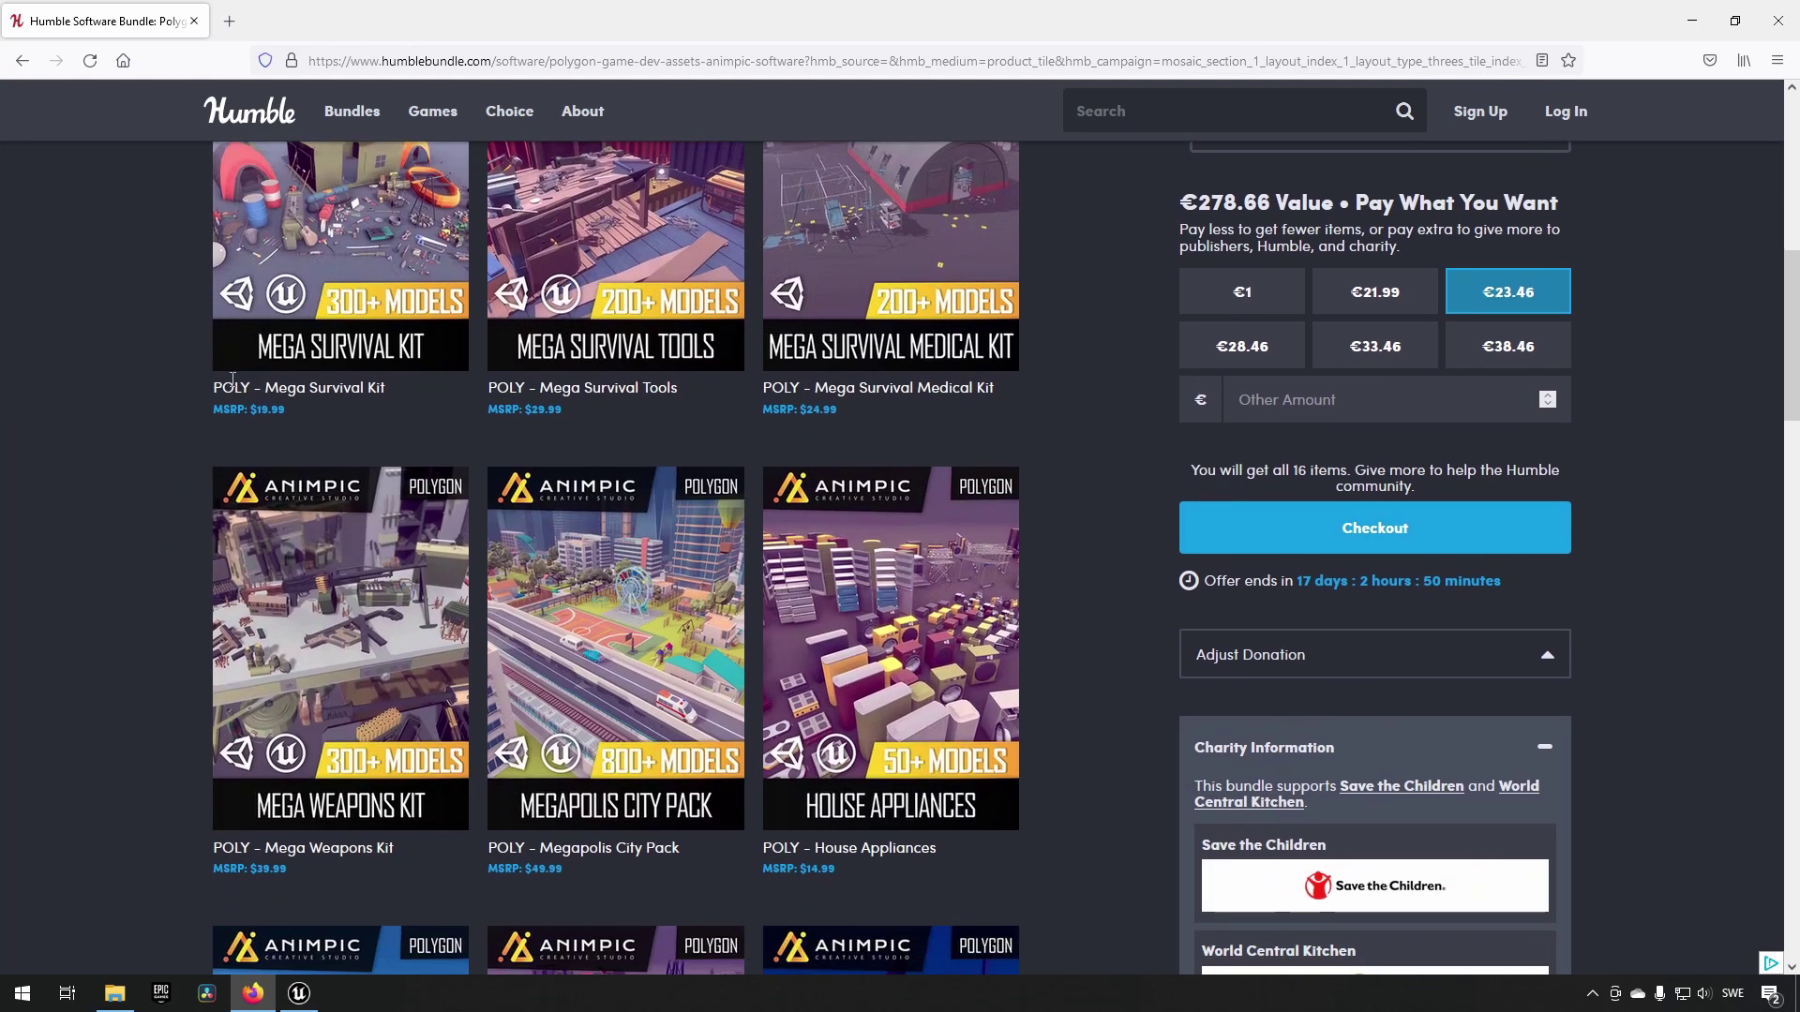
scroll(201, 445, up, 3)
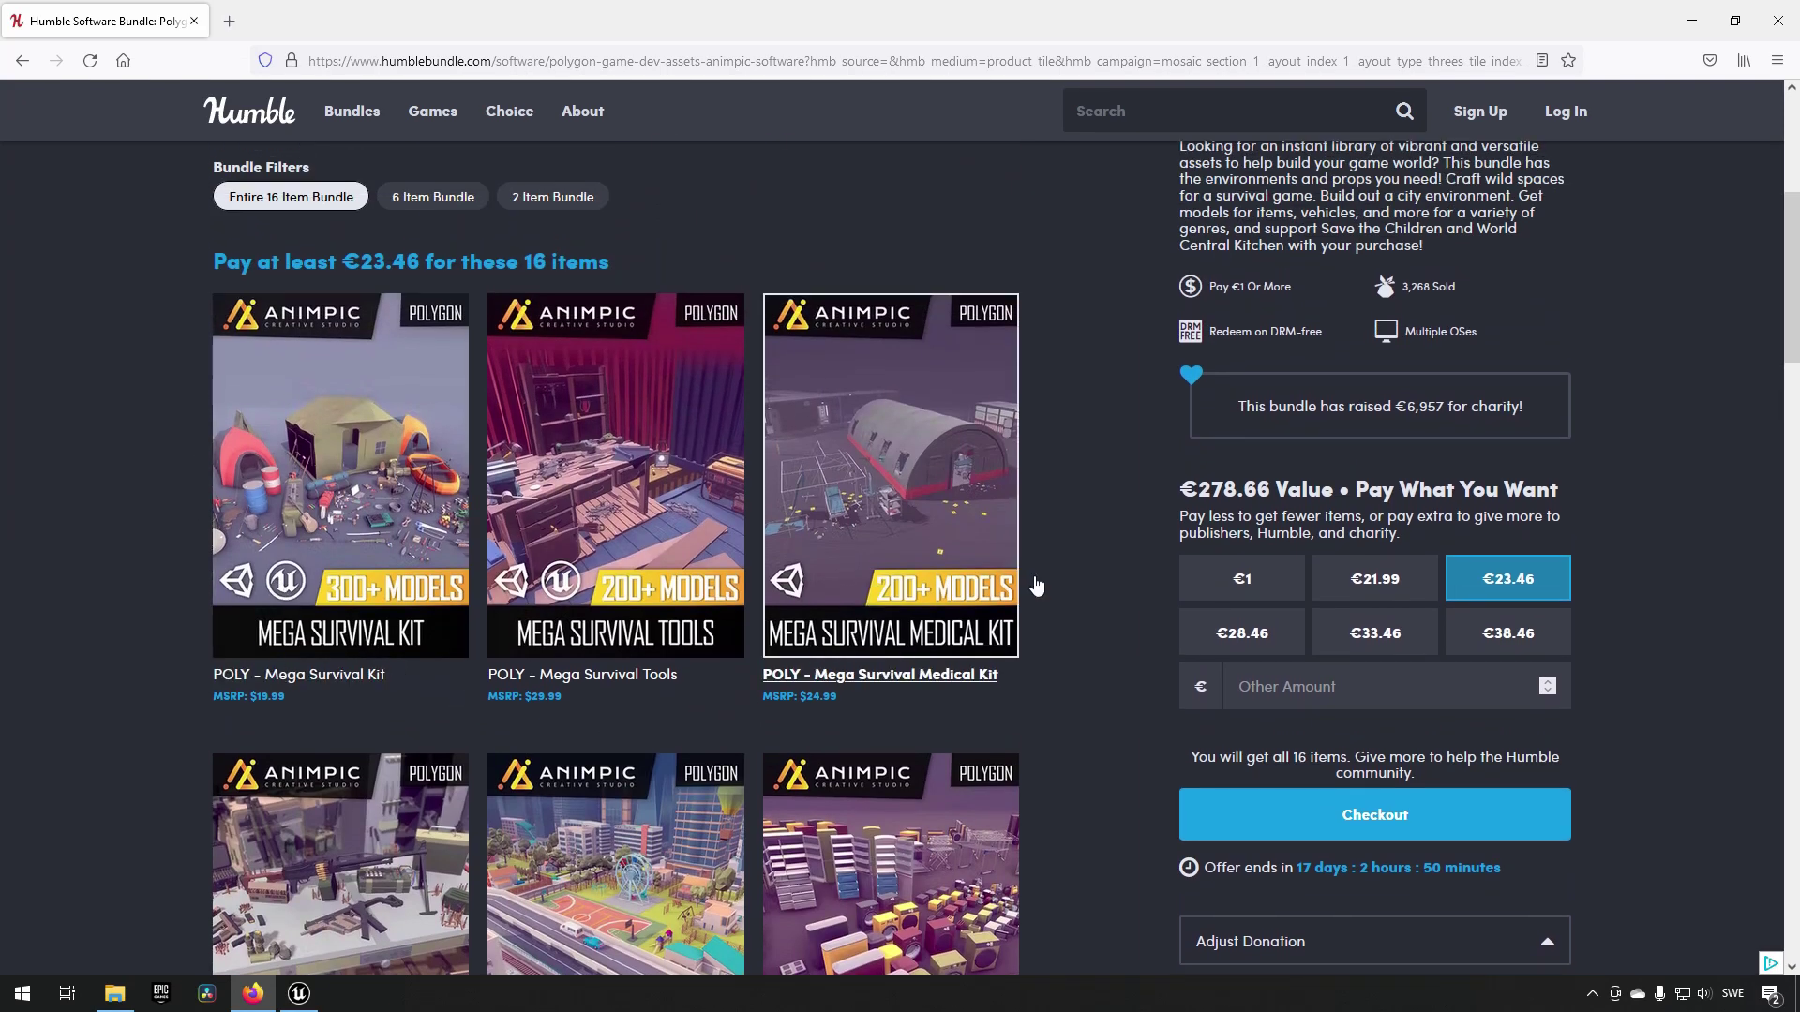
scroll(932, 570, down, 2)
scroll(932, 570, down, 18)
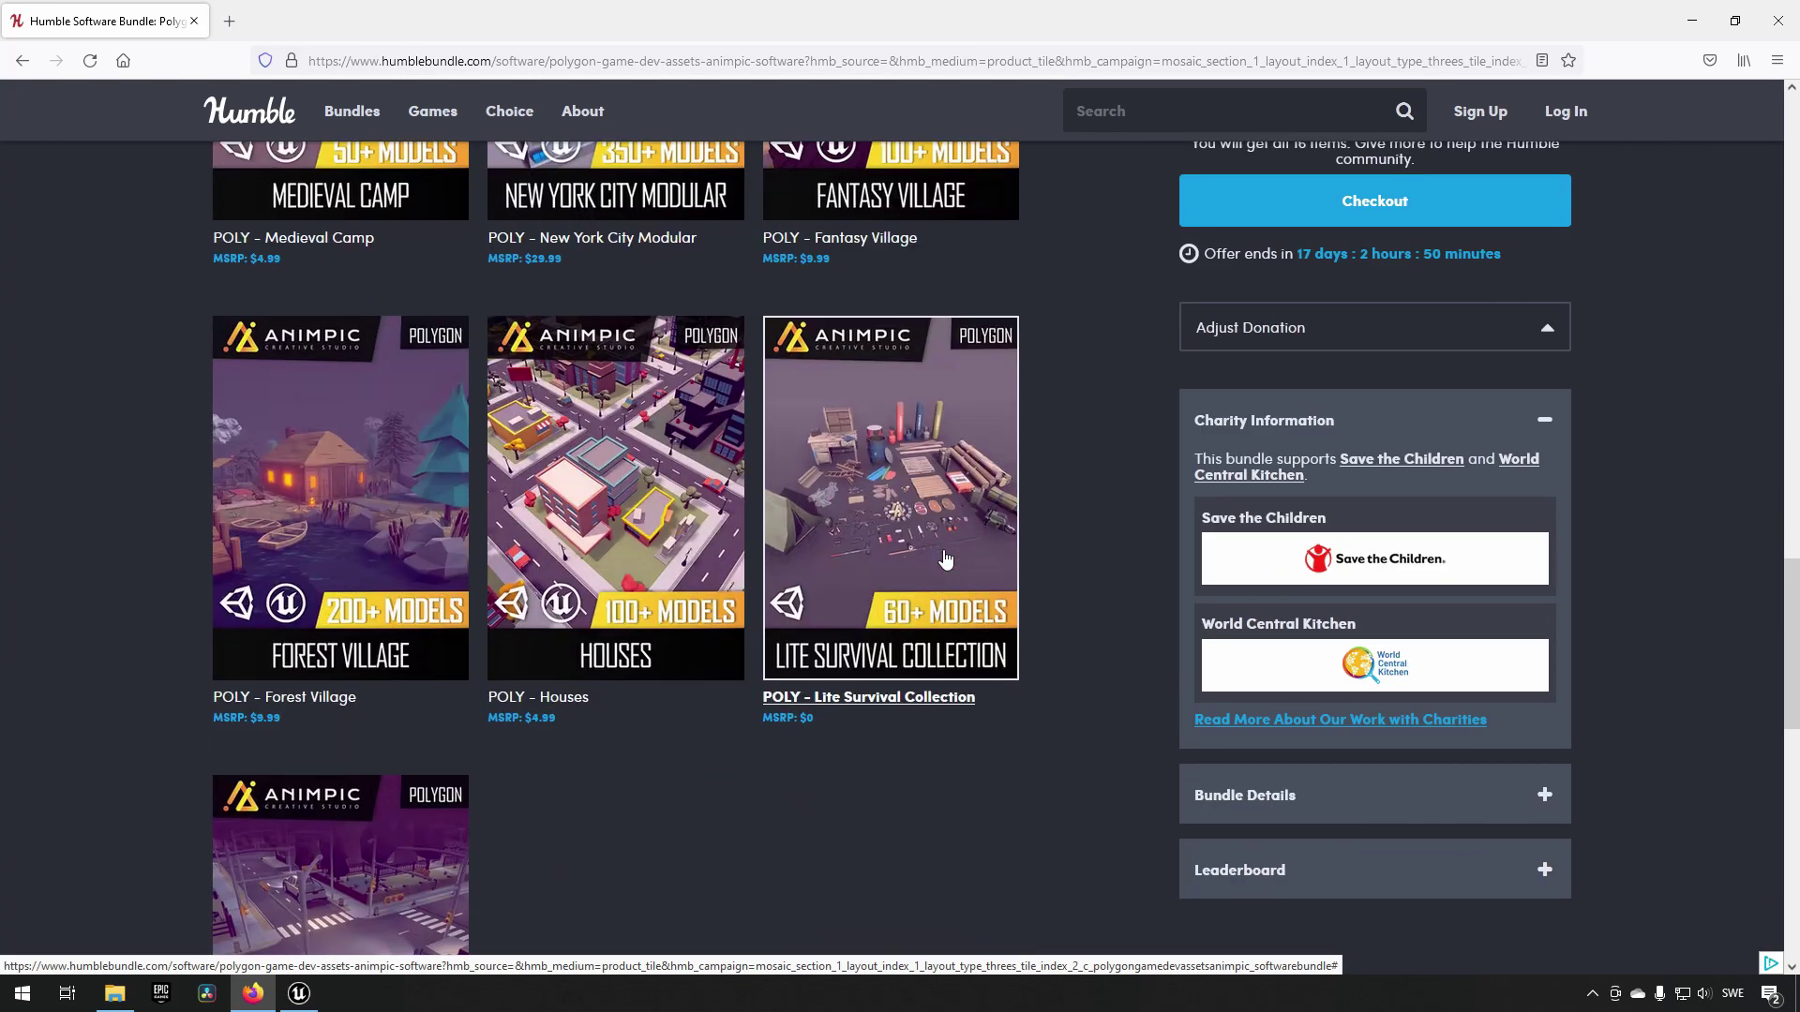
scroll(945, 561, down, 4)
scroll(942, 556, up, 4)
scroll(923, 595, down, 1)
scroll(891, 600, down, 3)
scroll(888, 619, up, 20)
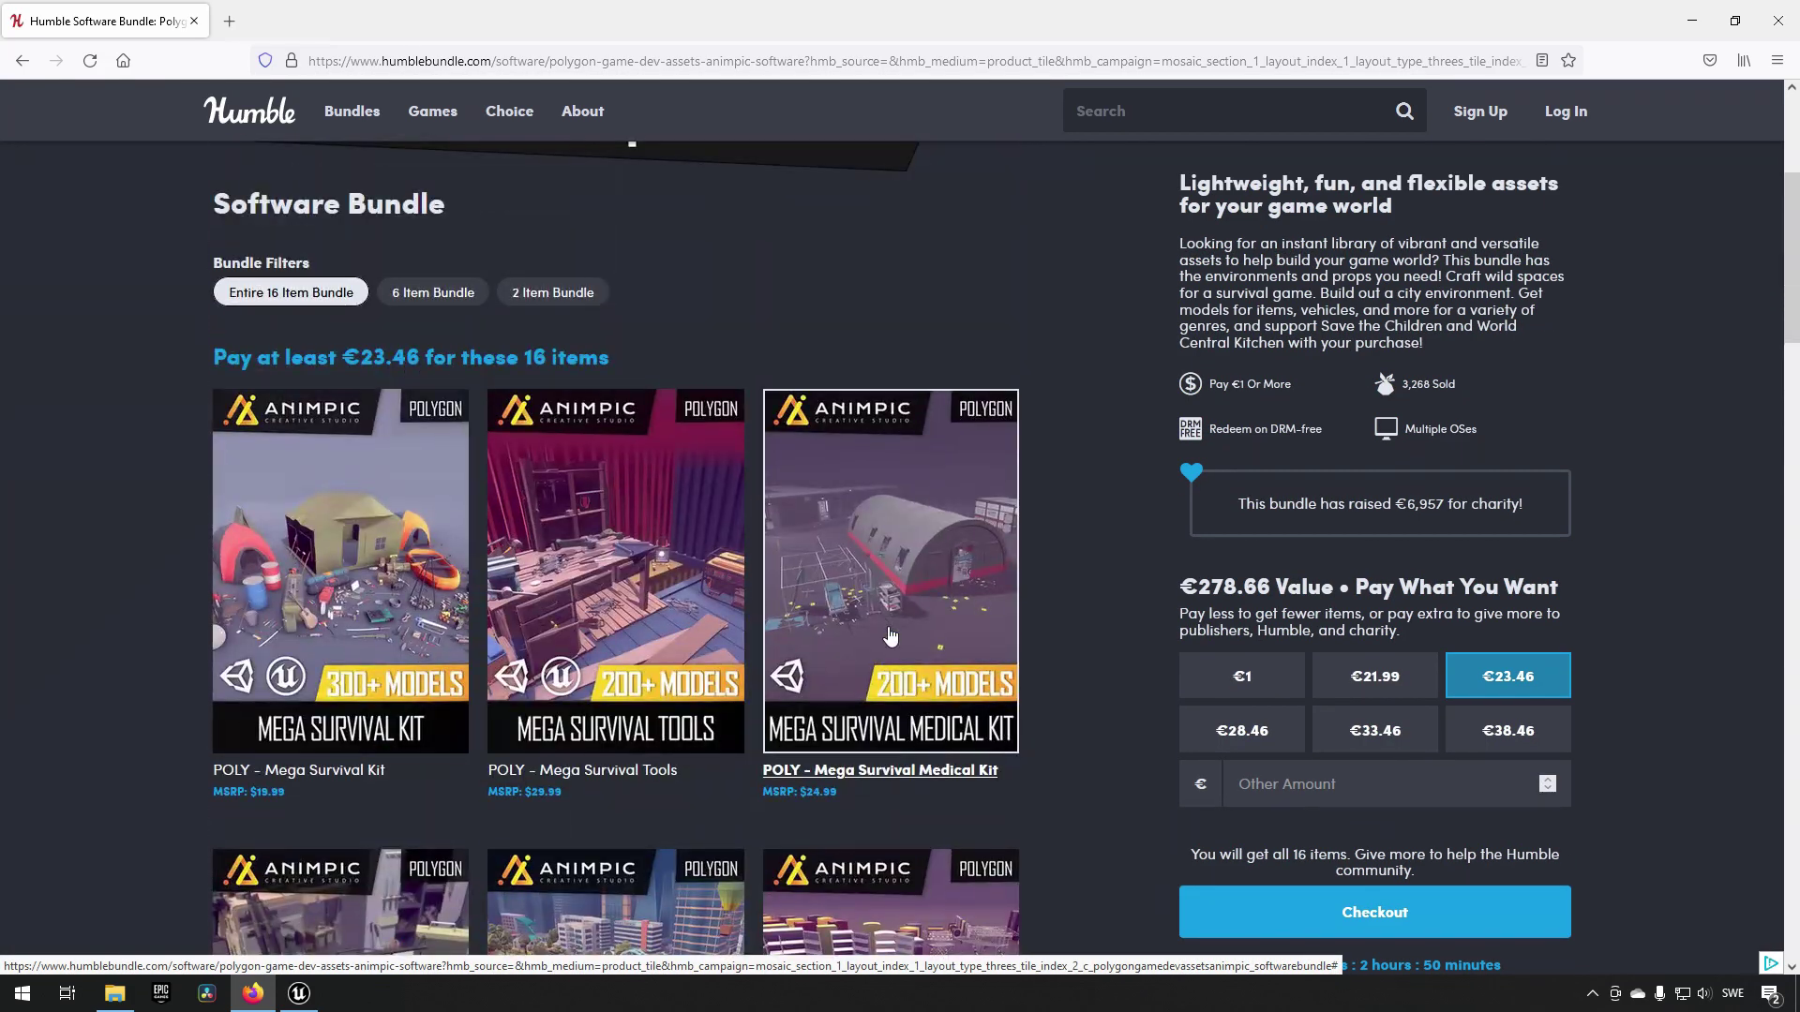
scroll(888, 628, up, 3)
scroll(888, 628, down, 3)
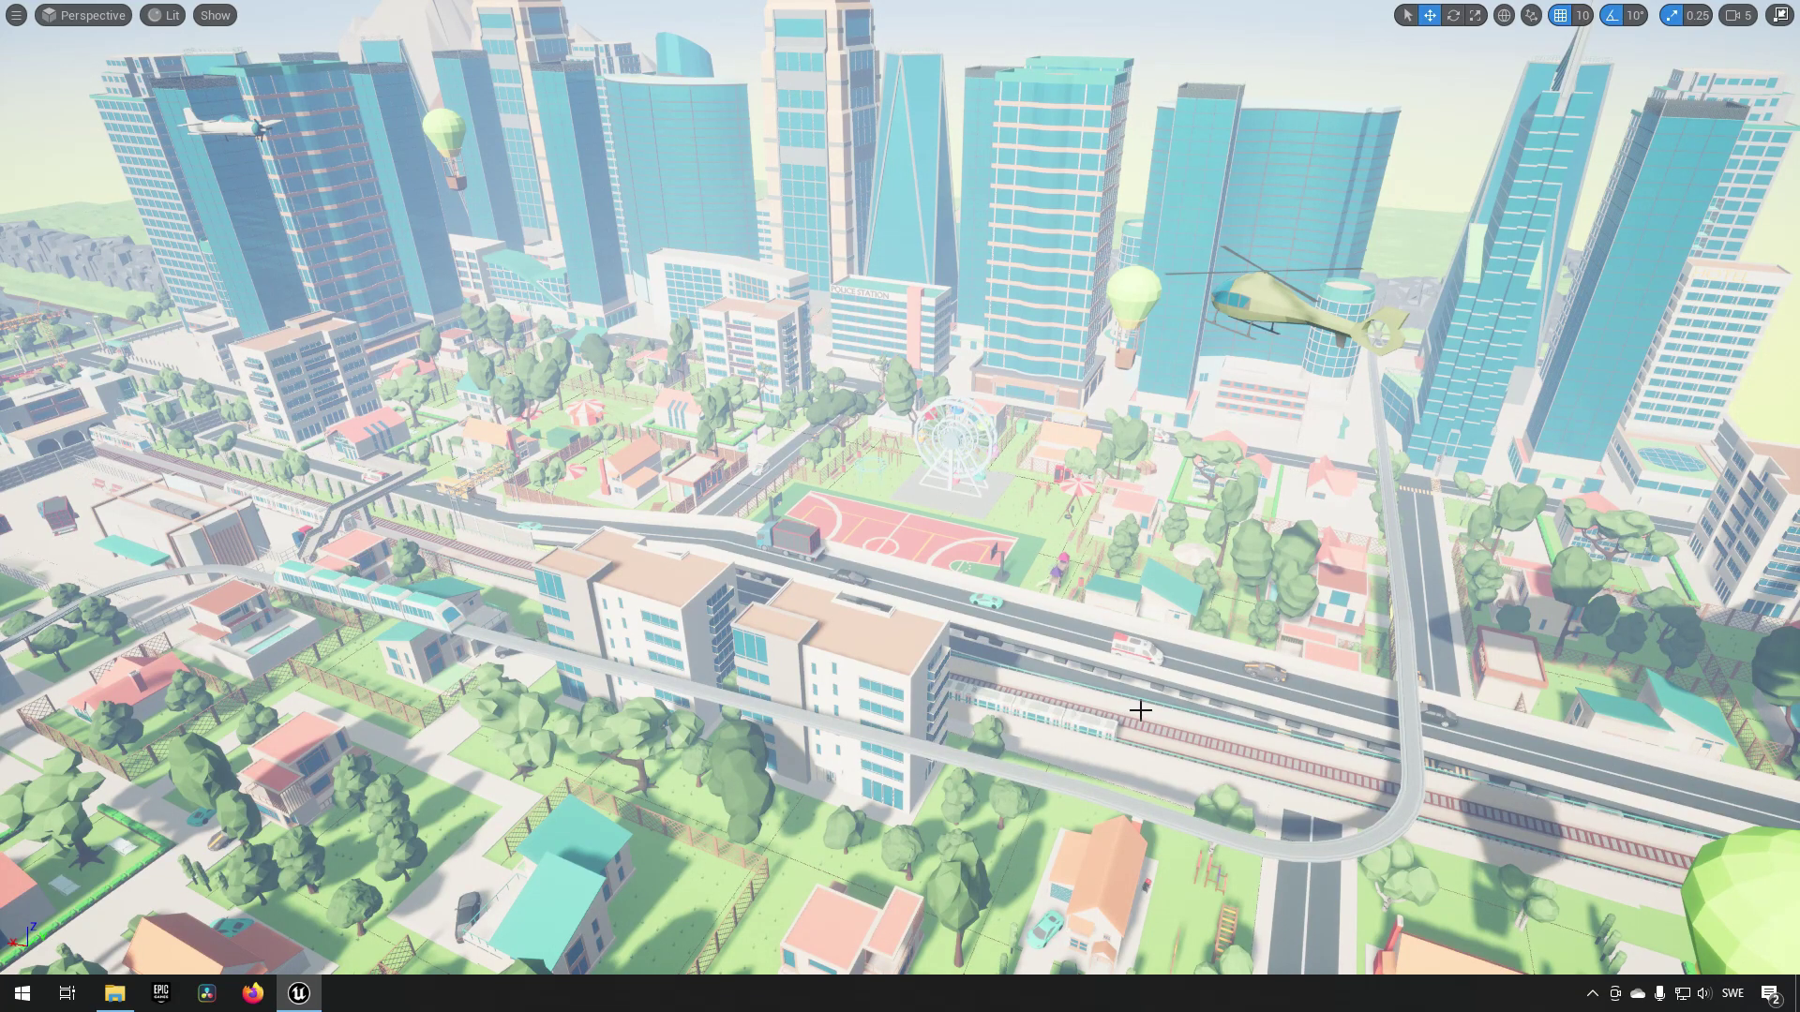
Switch to Unreal Editor and survey the CityMegapolisDemo1 level from above, including its skyline, river and airplane
right_drag(1173, 683, 1162, 688)
key(ctrl+space)
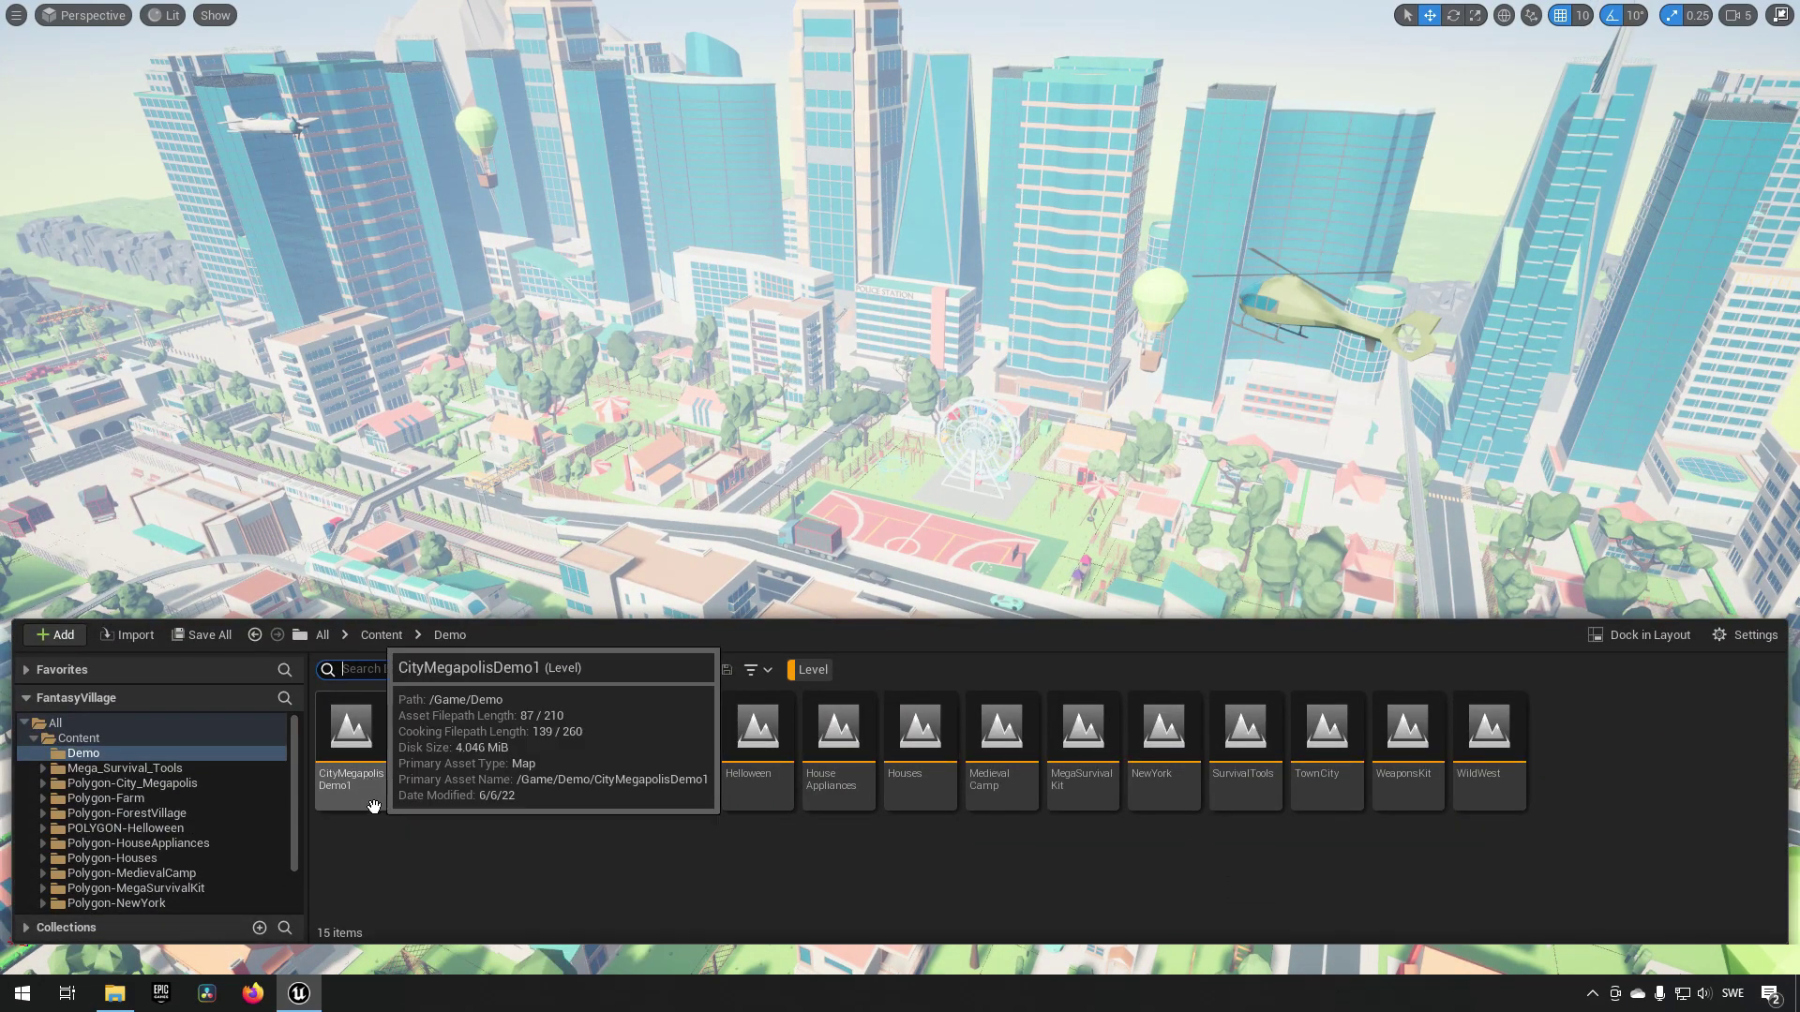
key(ctrl+space)
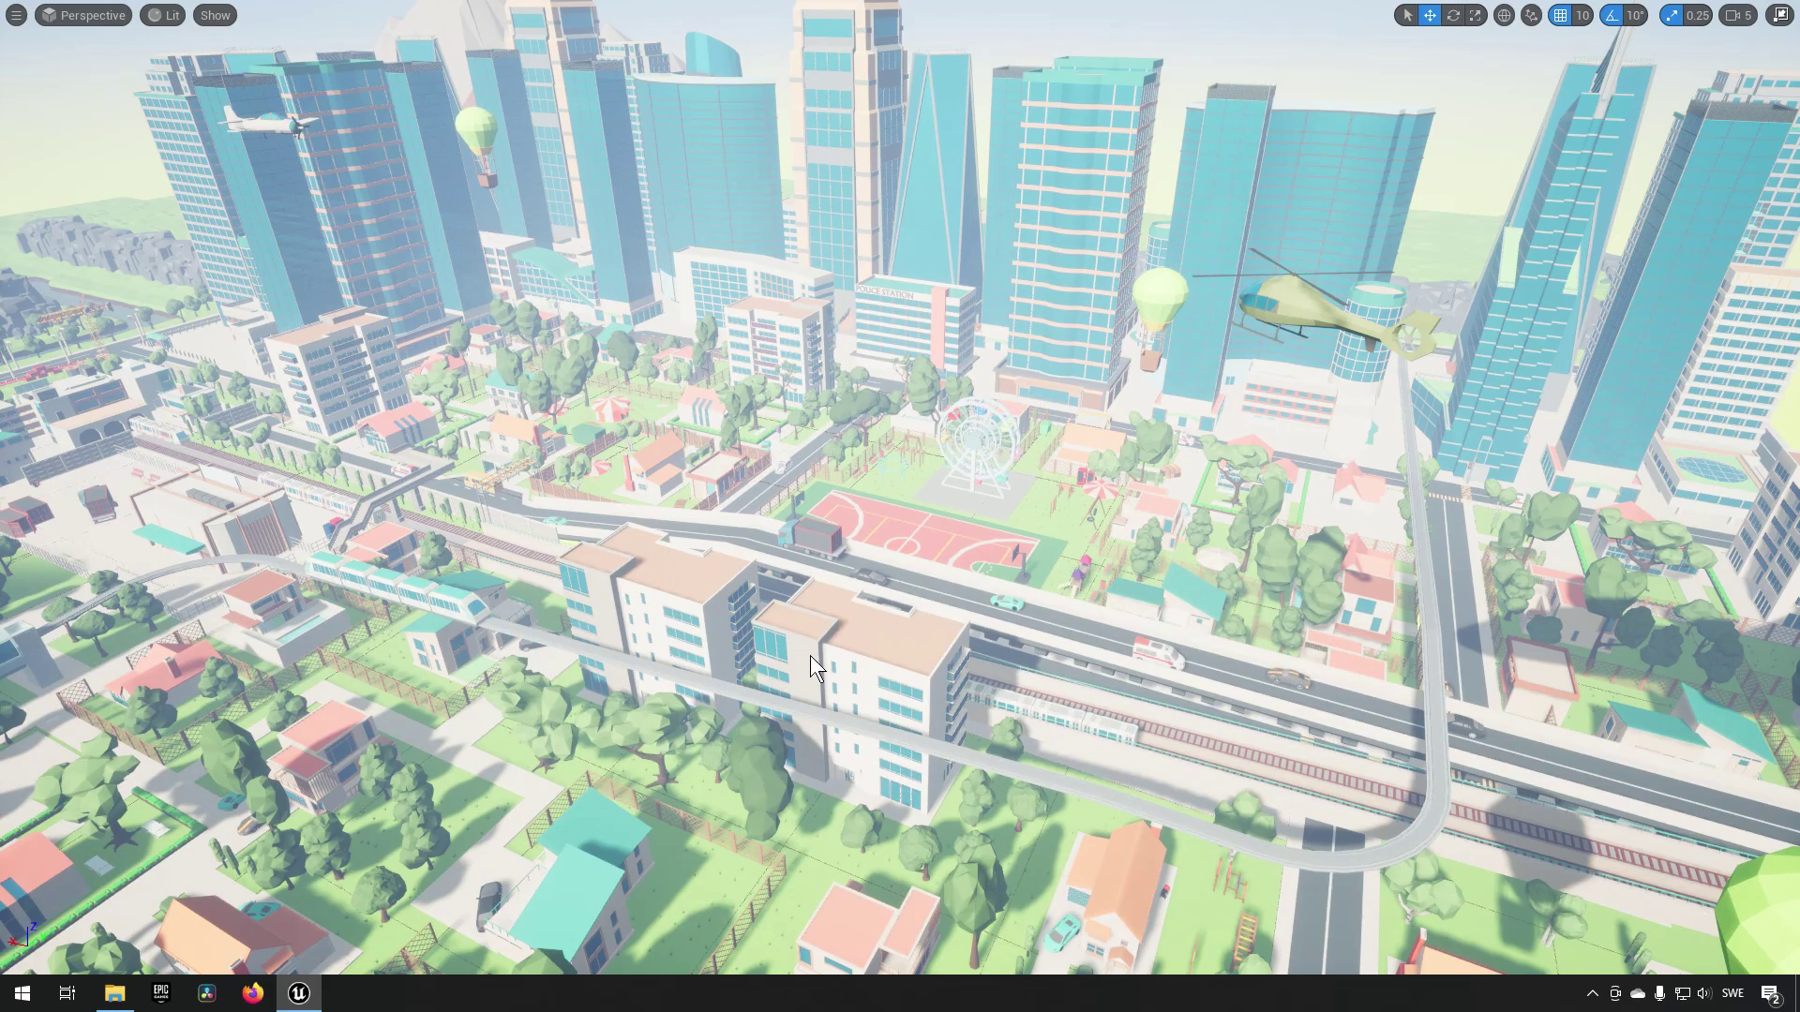
mouse_move(811, 655)
mouse_down()
mouse_move(883, 661)
mouse_move(838, 673)
mouse_up()
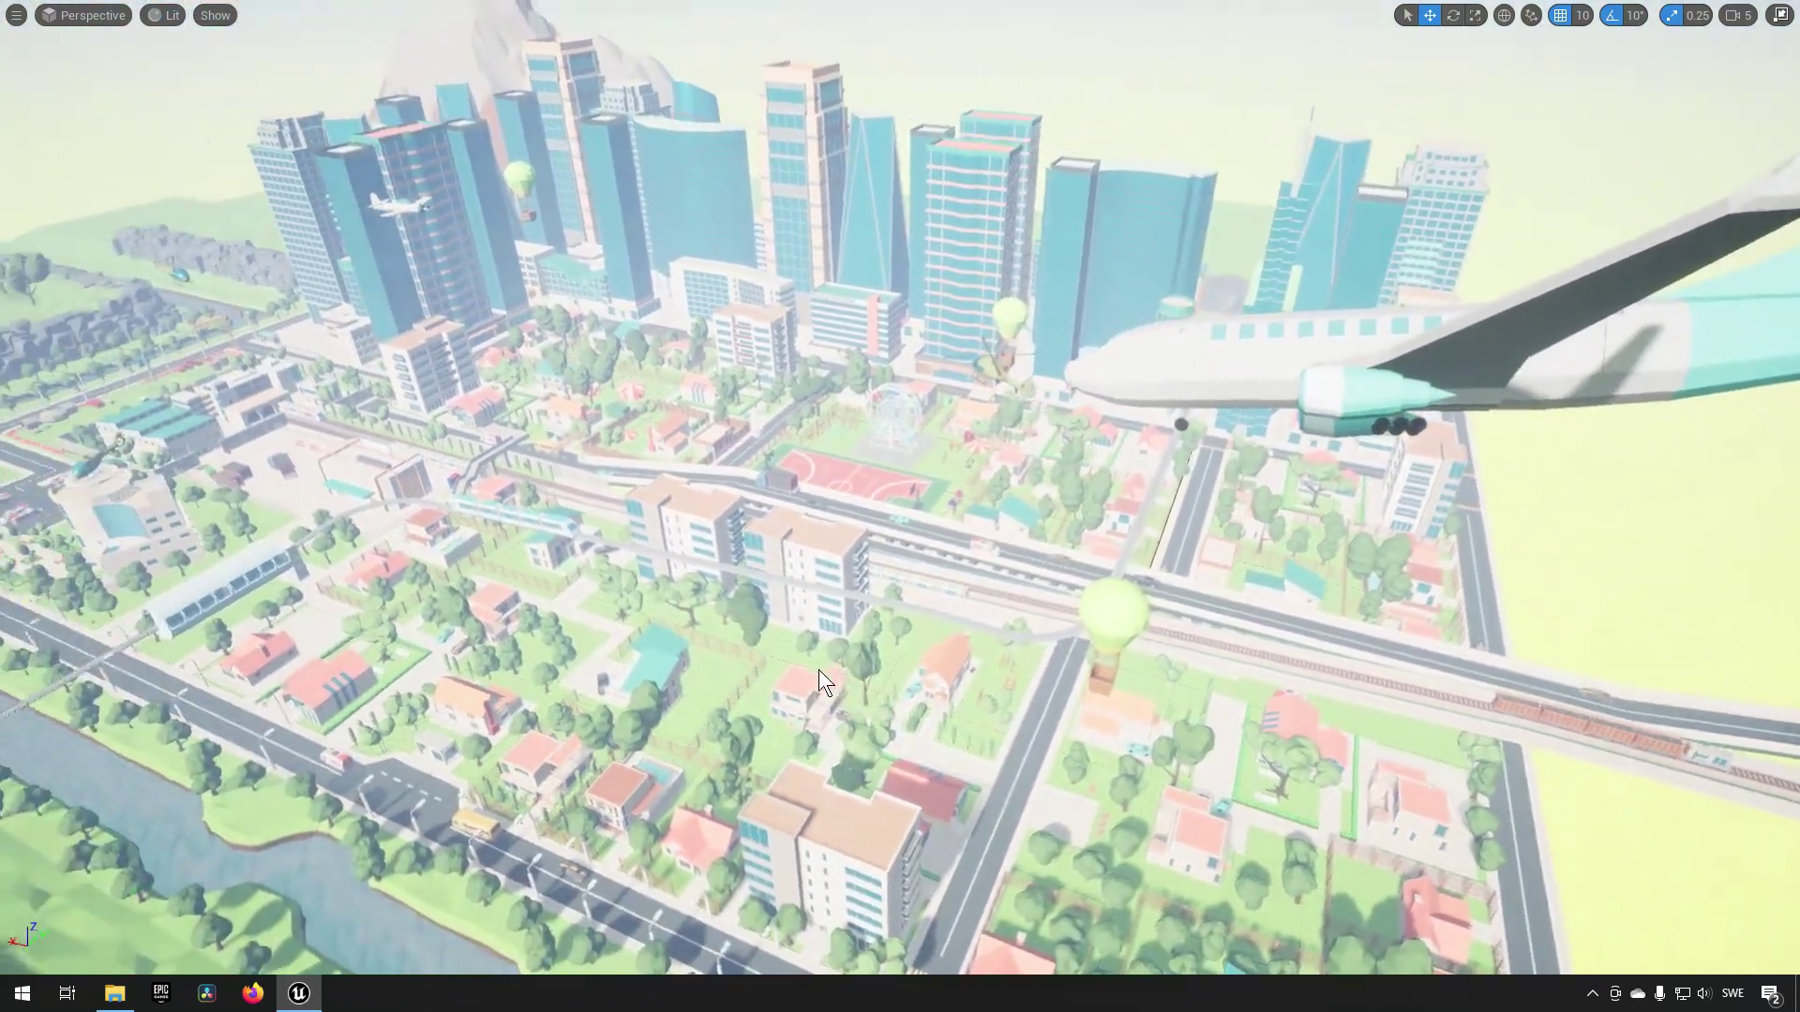
right_drag(815, 670, 810, 655)
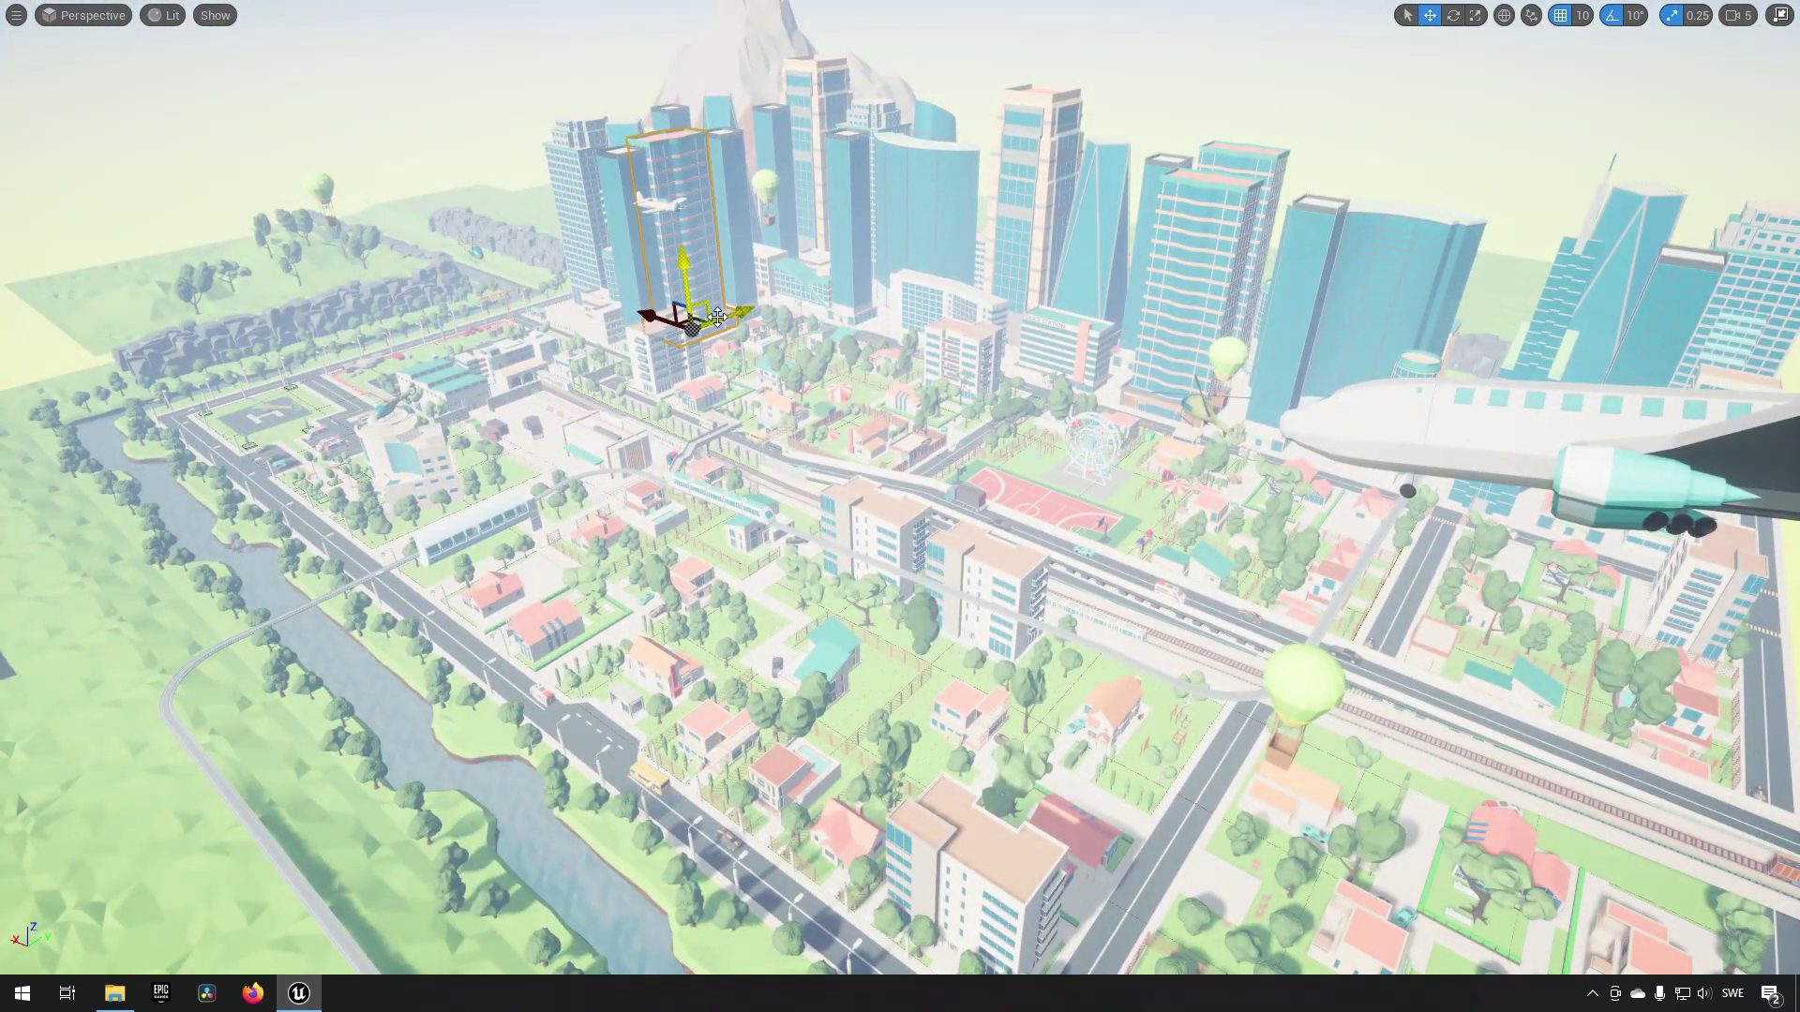
click(847, 292)
click(681, 212)
right_drag(793, 386, 942, 314)
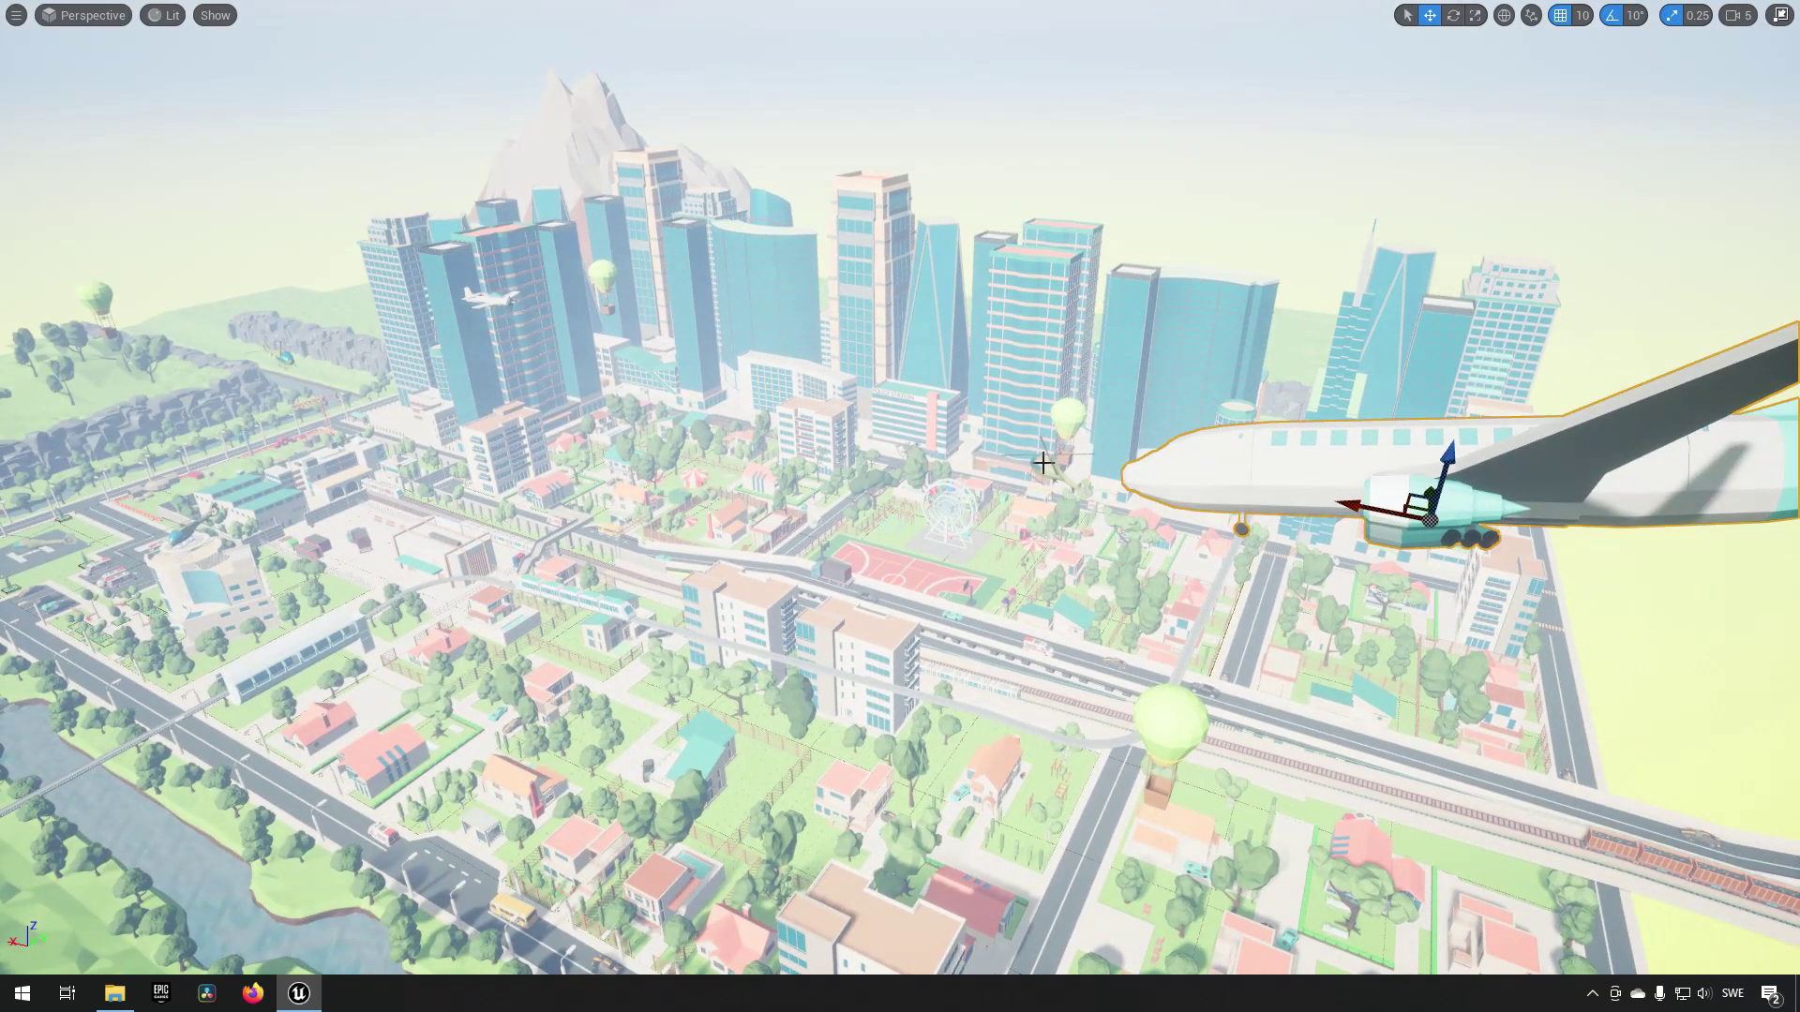
Examine the city's details up close: the Ferris wheel, basketball court, road vehicles, apartment blocks and railway
click(1138, 750)
right_drag(946, 737, 703, 771)
right_drag(912, 729, 1242, 728)
key(w)
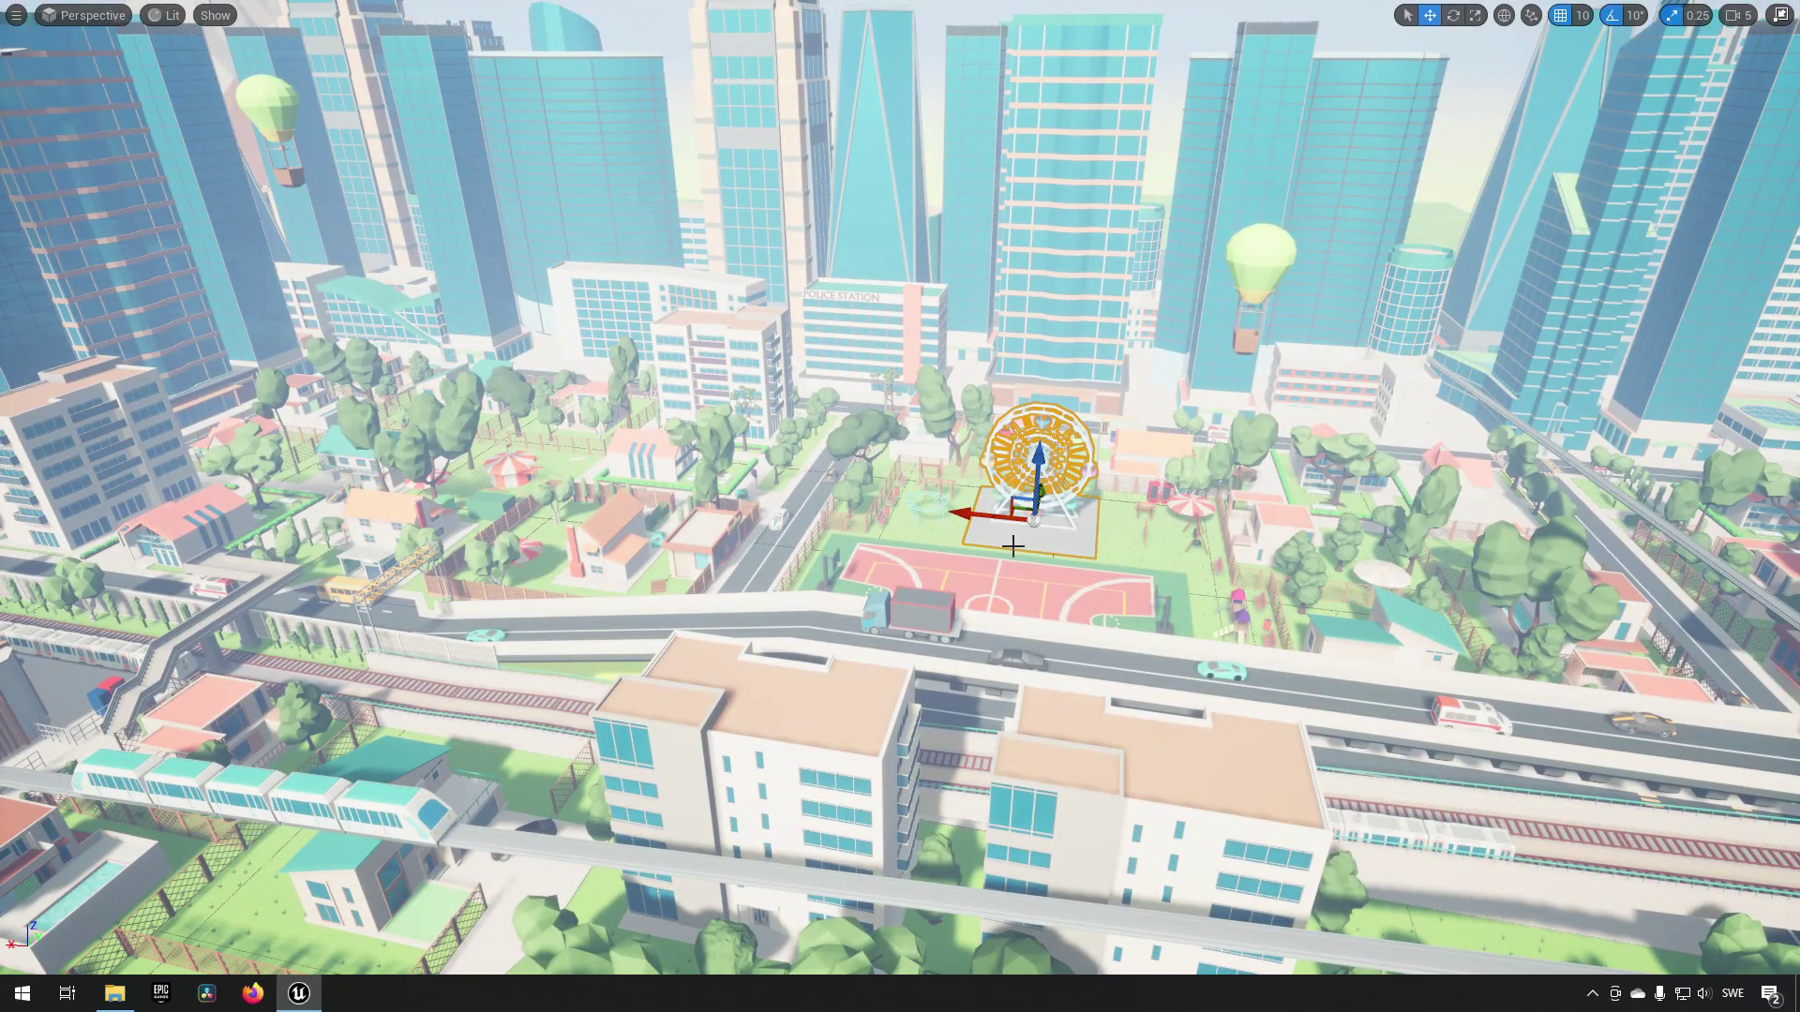
scroll(1031, 547, up, 5)
click(904, 675)
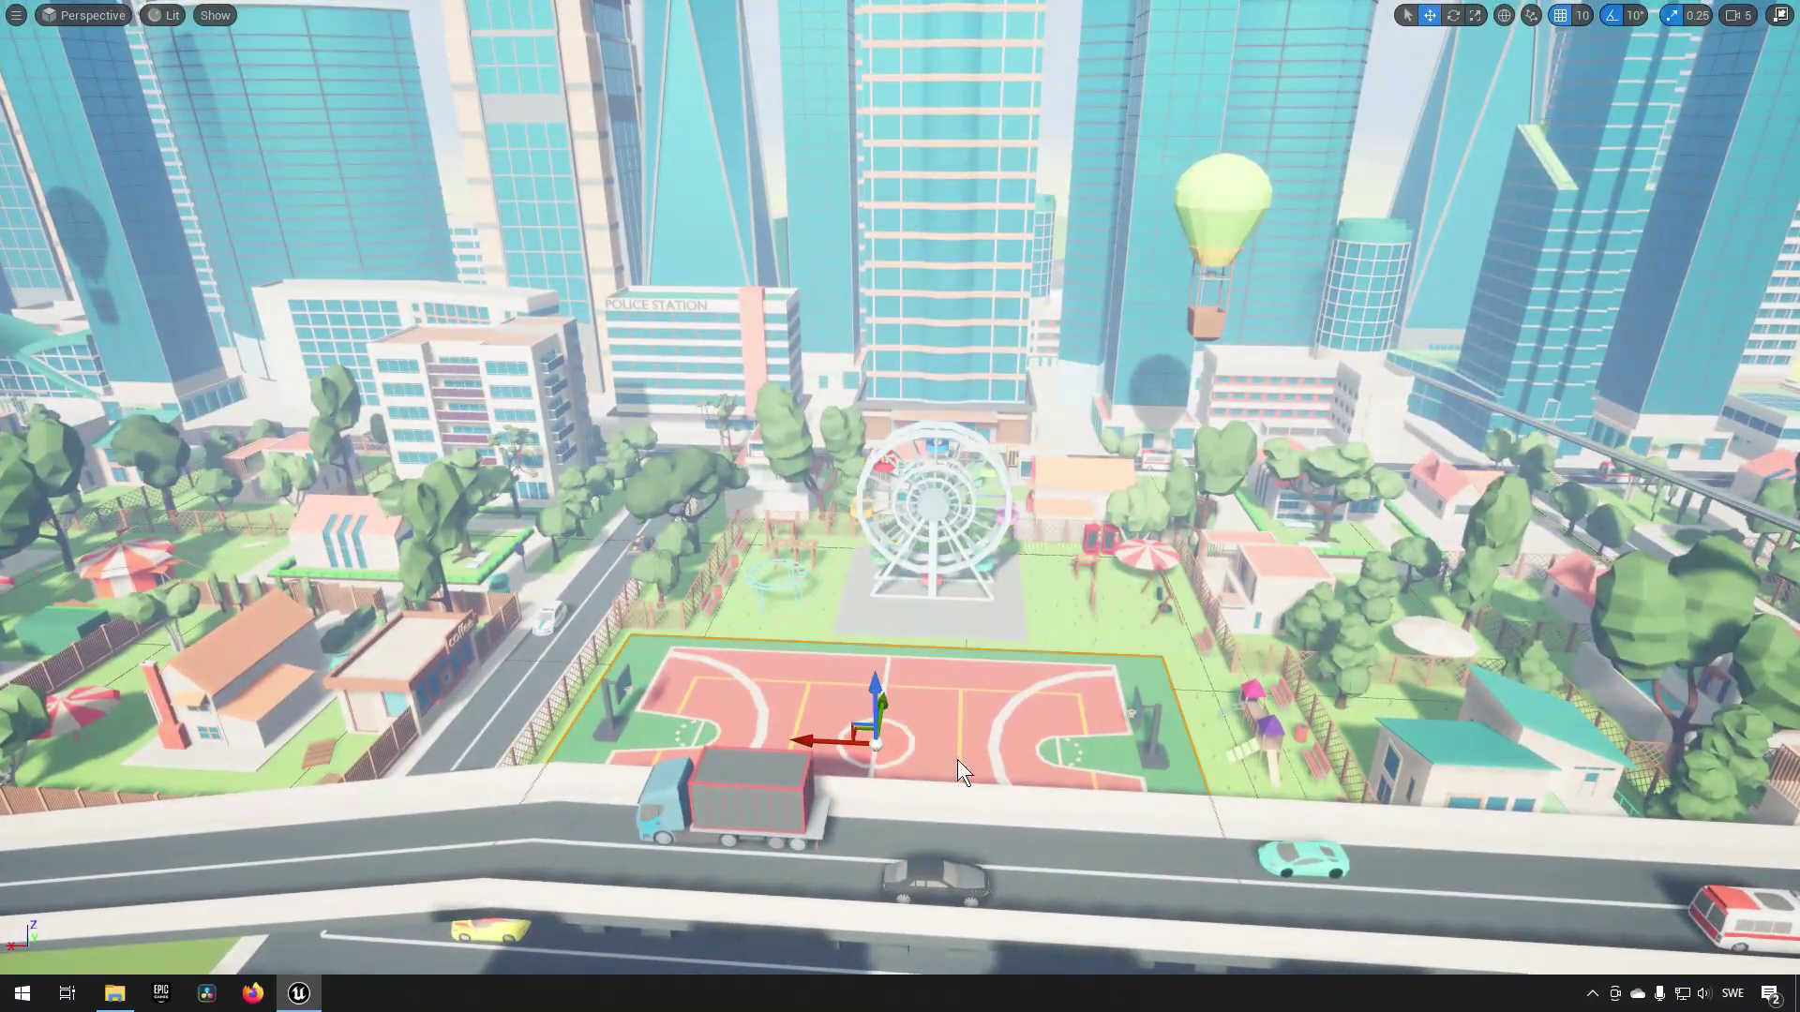
scroll(941, 769, down, 4)
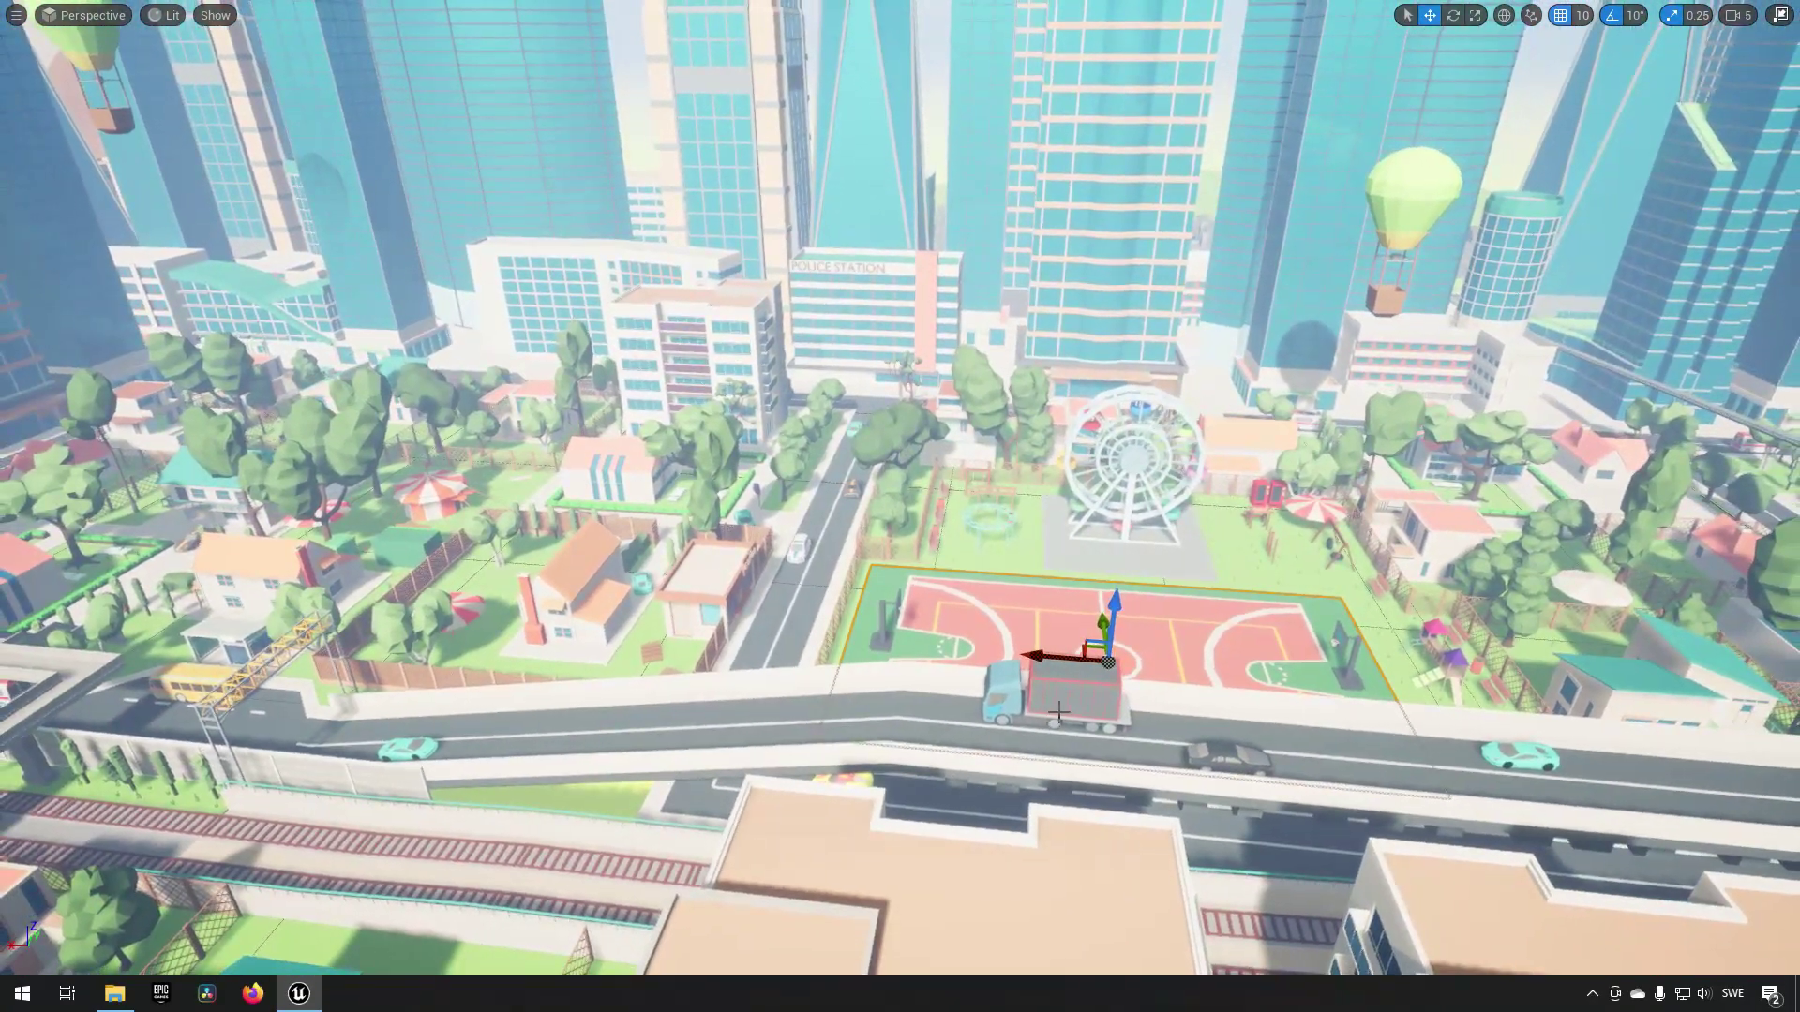
click(1120, 714)
click(1200, 763)
right_drag(1200, 763, 1237, 647)
right_drag(1033, 567, 925, 559)
key(d)
key(d)
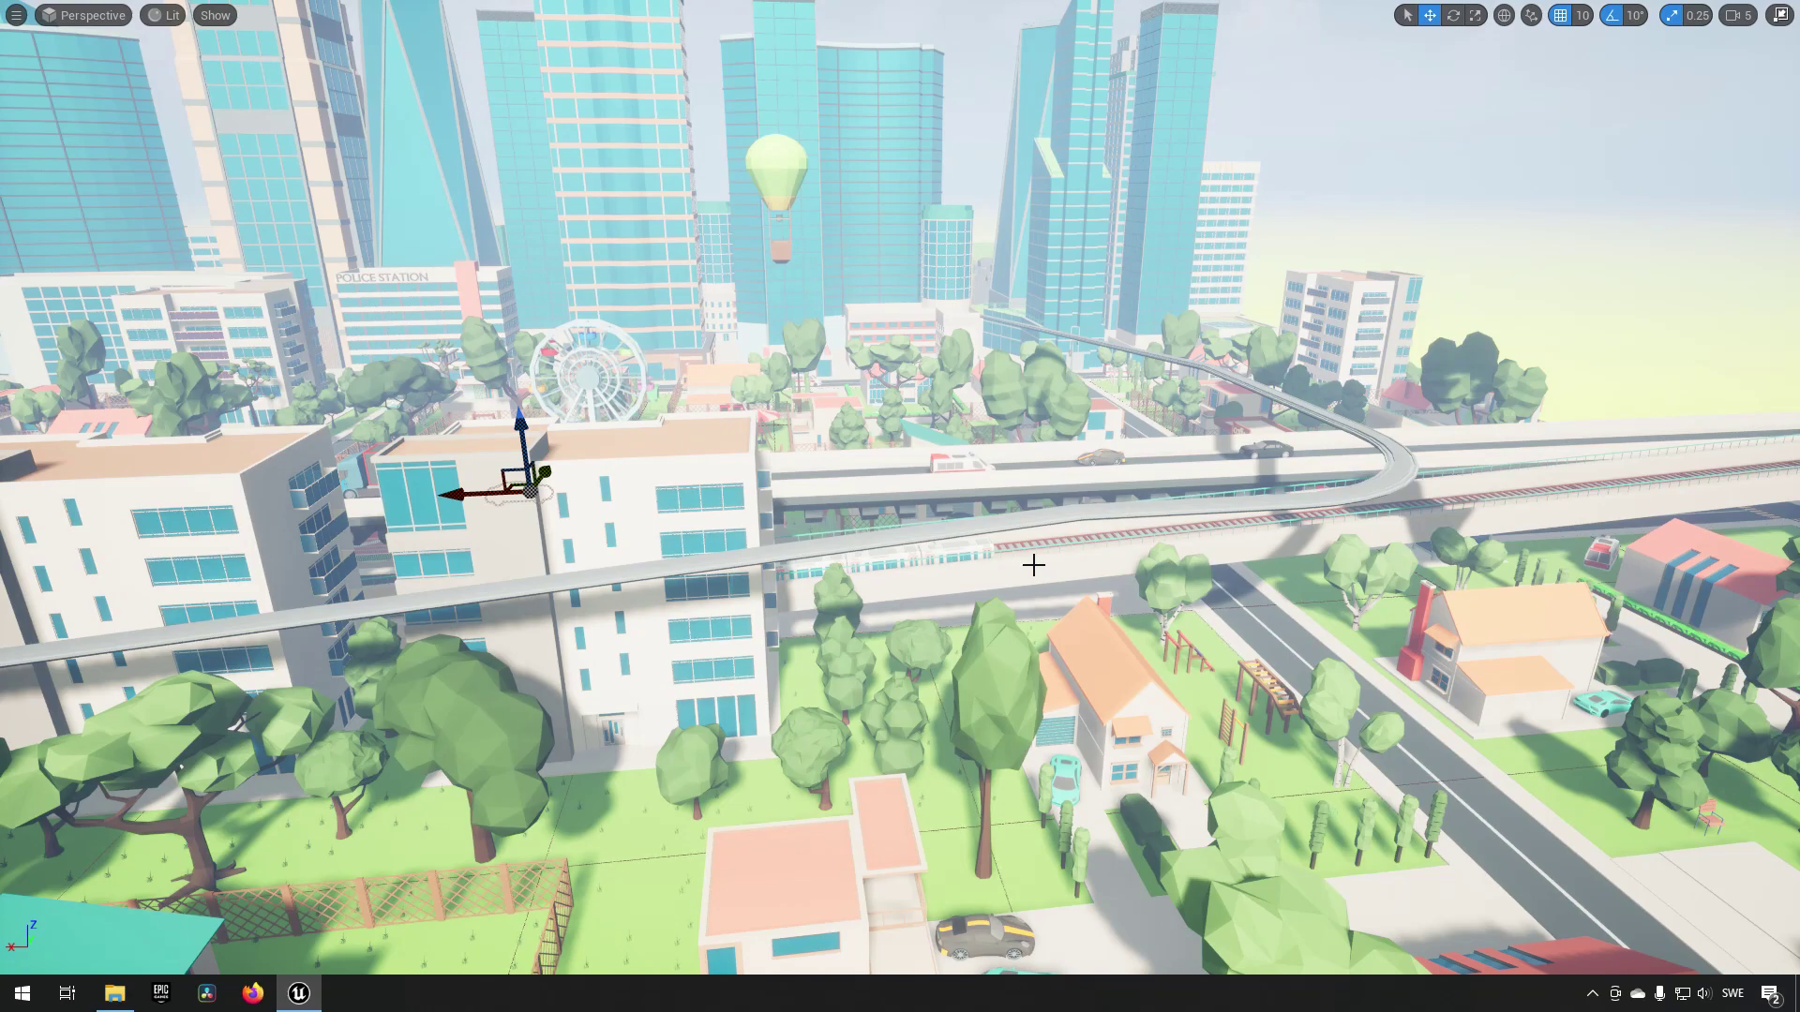
Open the CityMegapolisDemo2 level from the Demo folder without saving changes to CityMegapolisDemo1
key(ctrl+space)
double_click(440, 760)
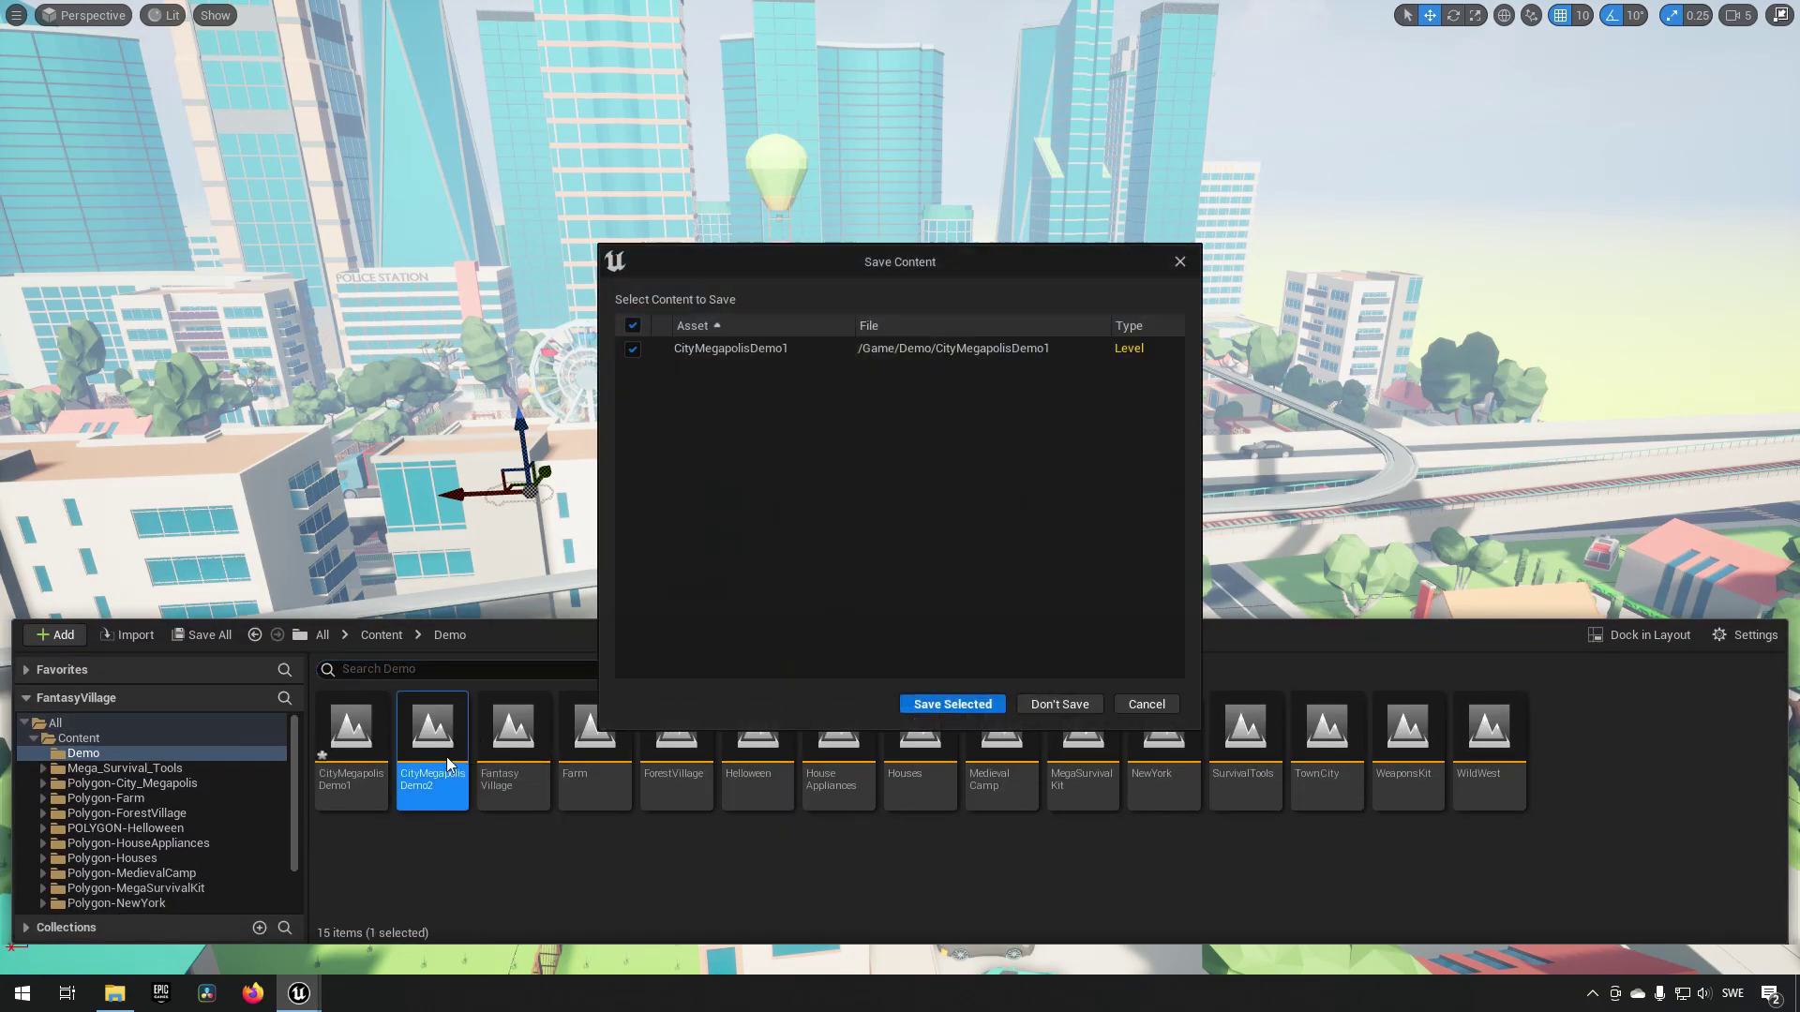
click(1059, 704)
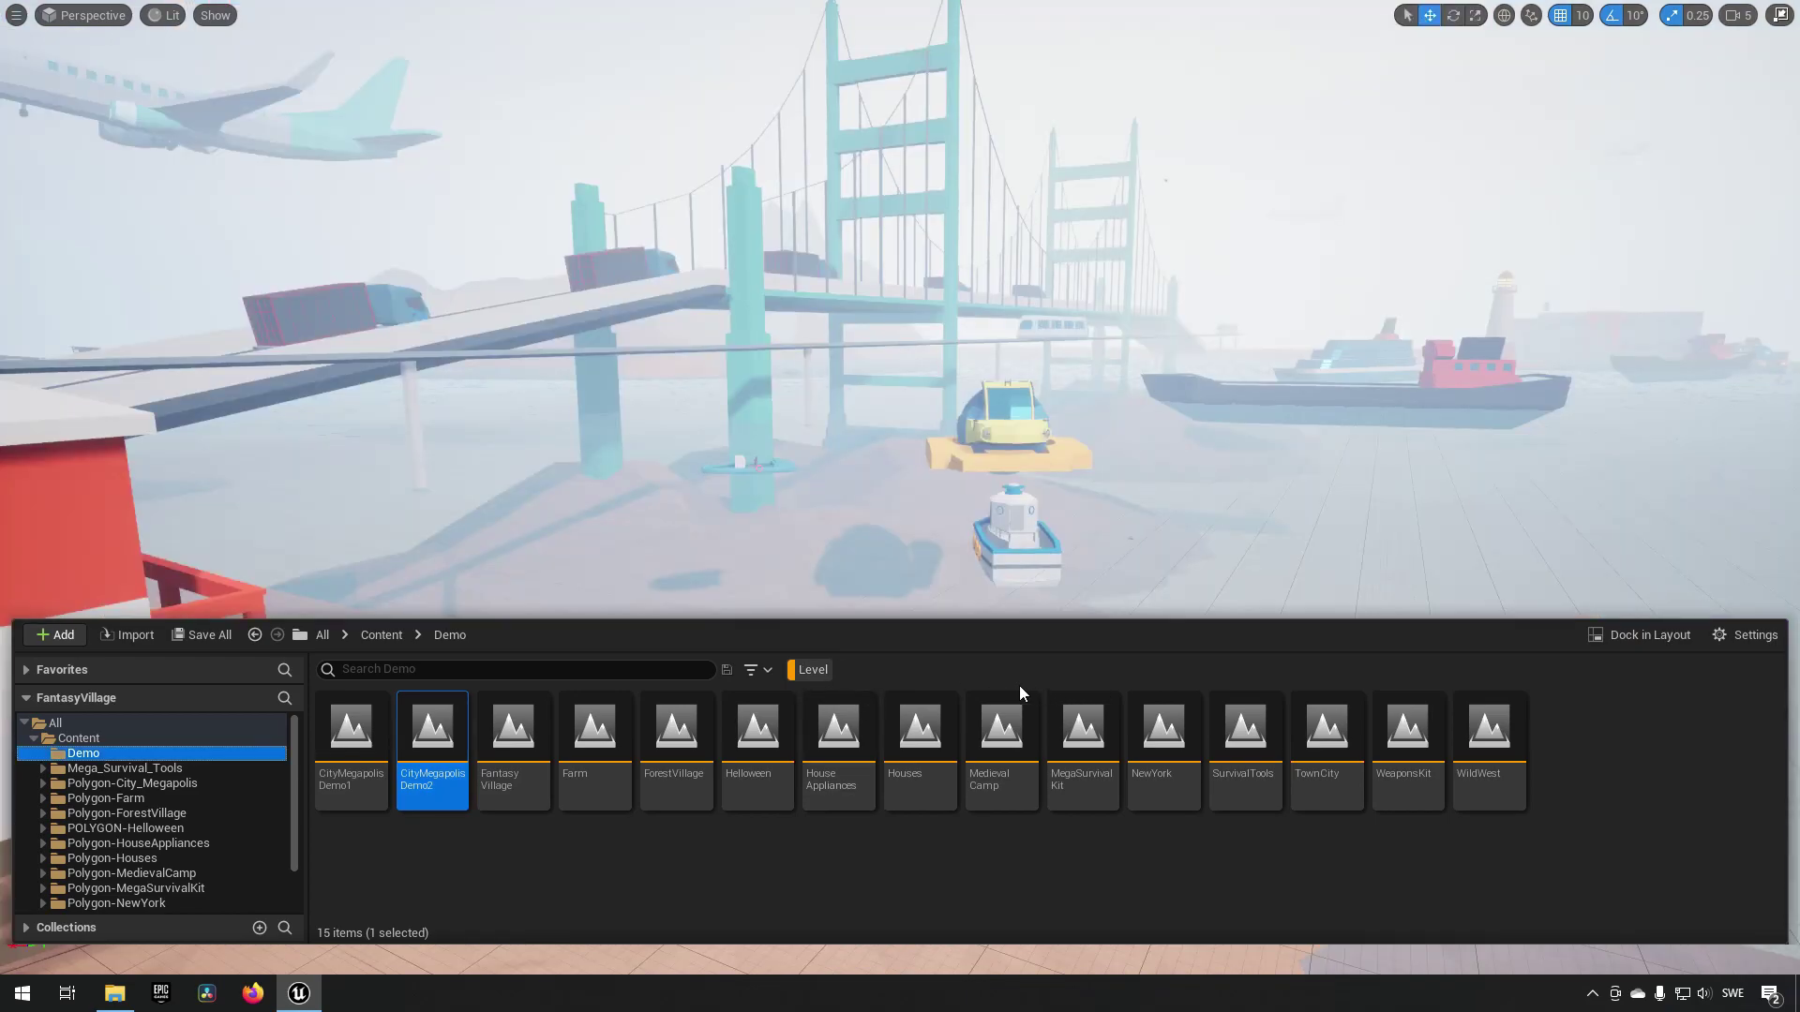
key(ctrl+space)
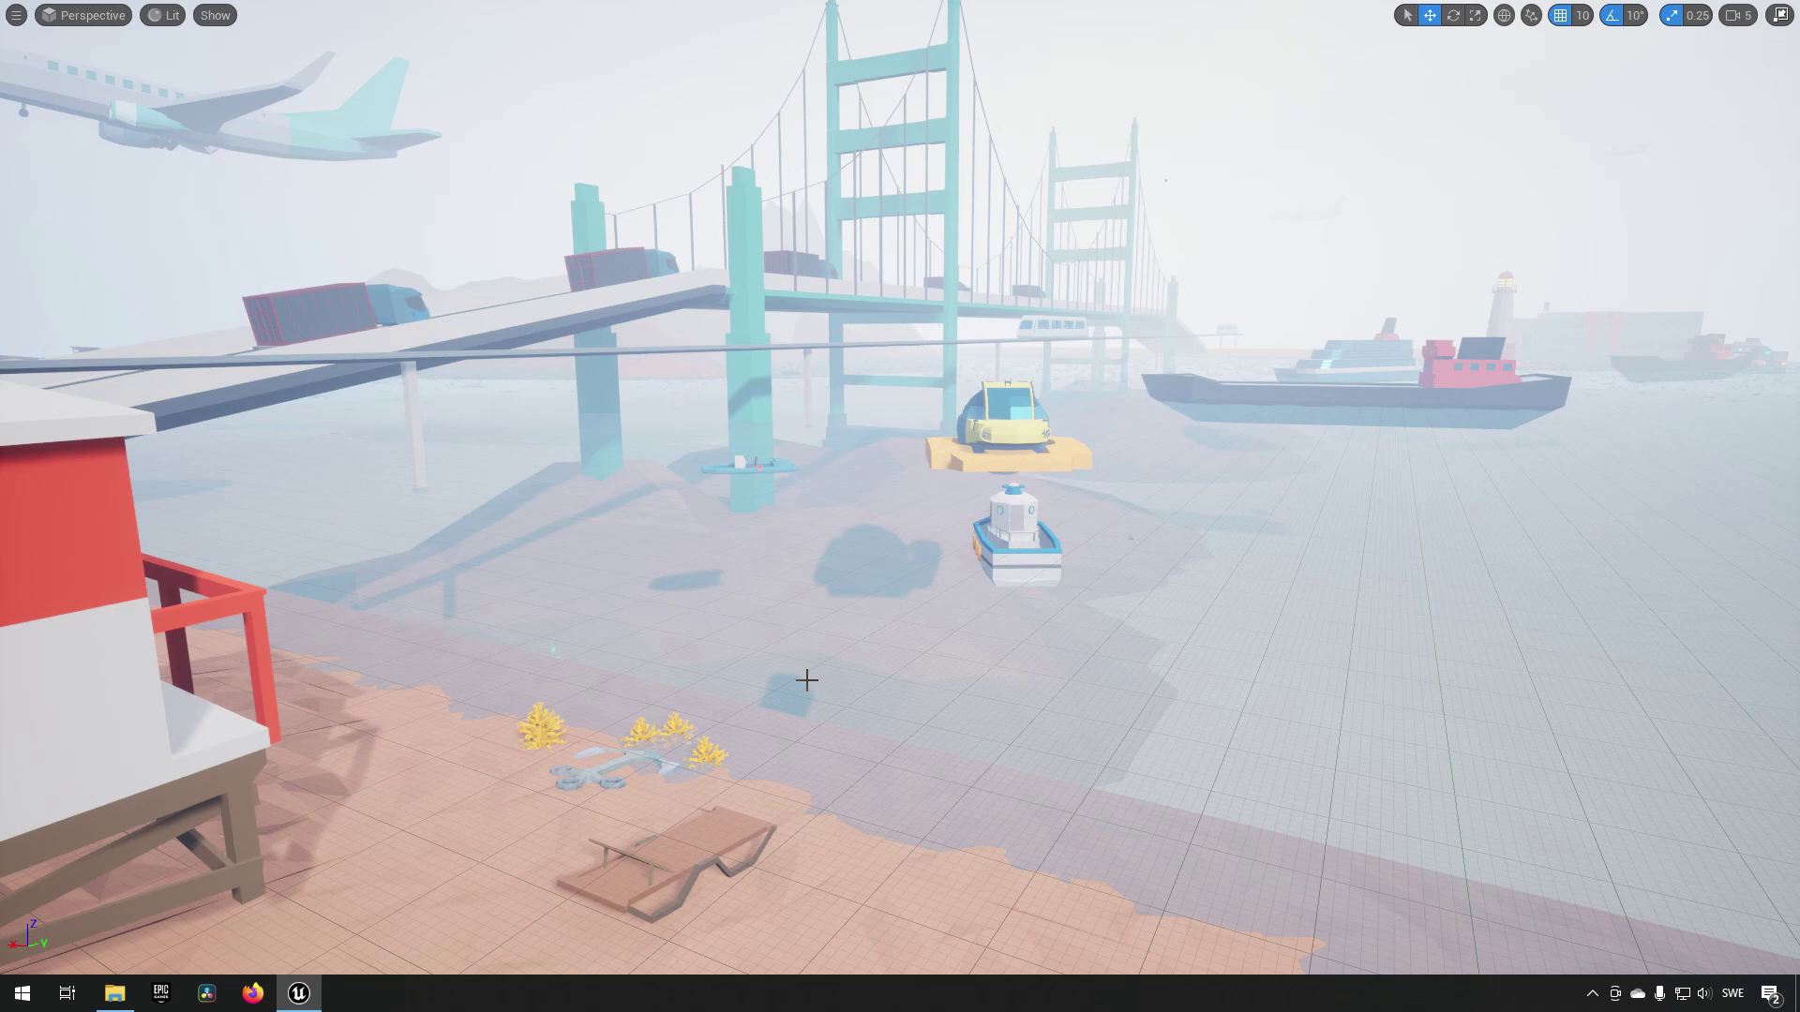
Examine the harbour scene around the suspension bridge, including its trucks, boats, islands and airplane
key(s)
right_drag(840, 523, 920, 568)
key(w)
key(a)
key(s)
key(d)
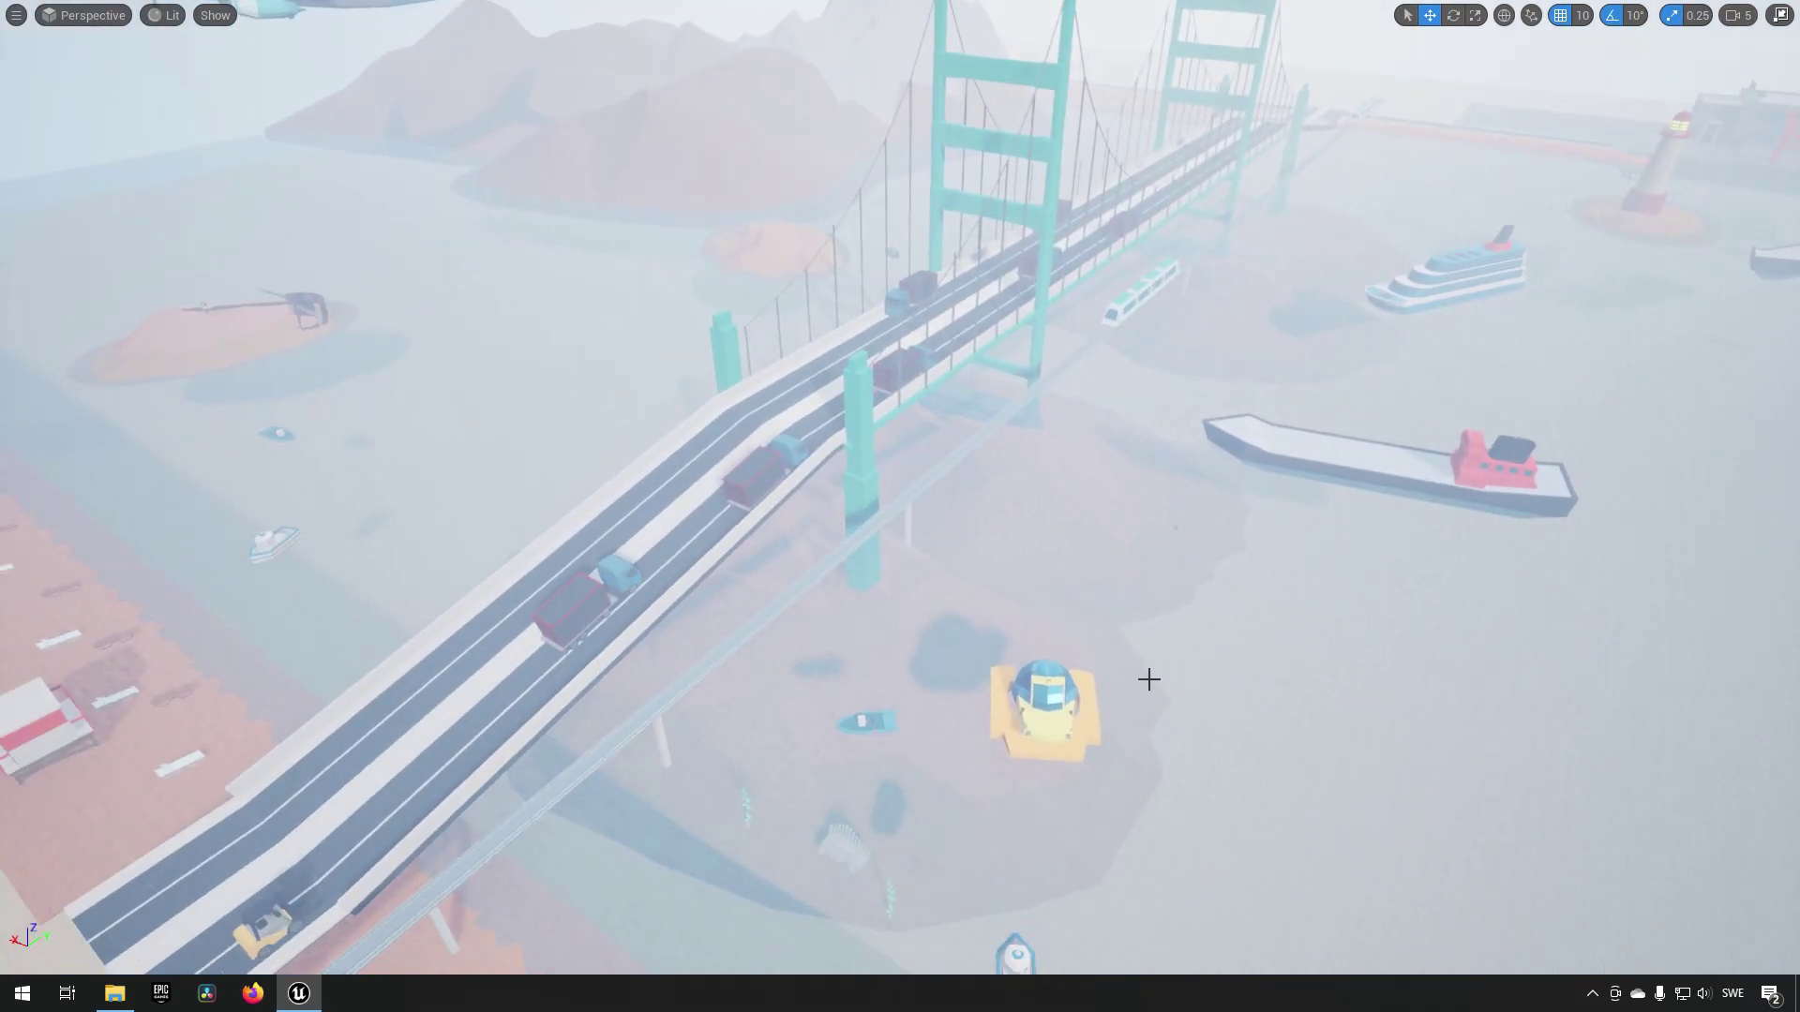
click(1046, 730)
right_drag(1046, 729, 836, 780)
right_drag(808, 716, 1129, 705)
right_drag(969, 682, 838, 676)
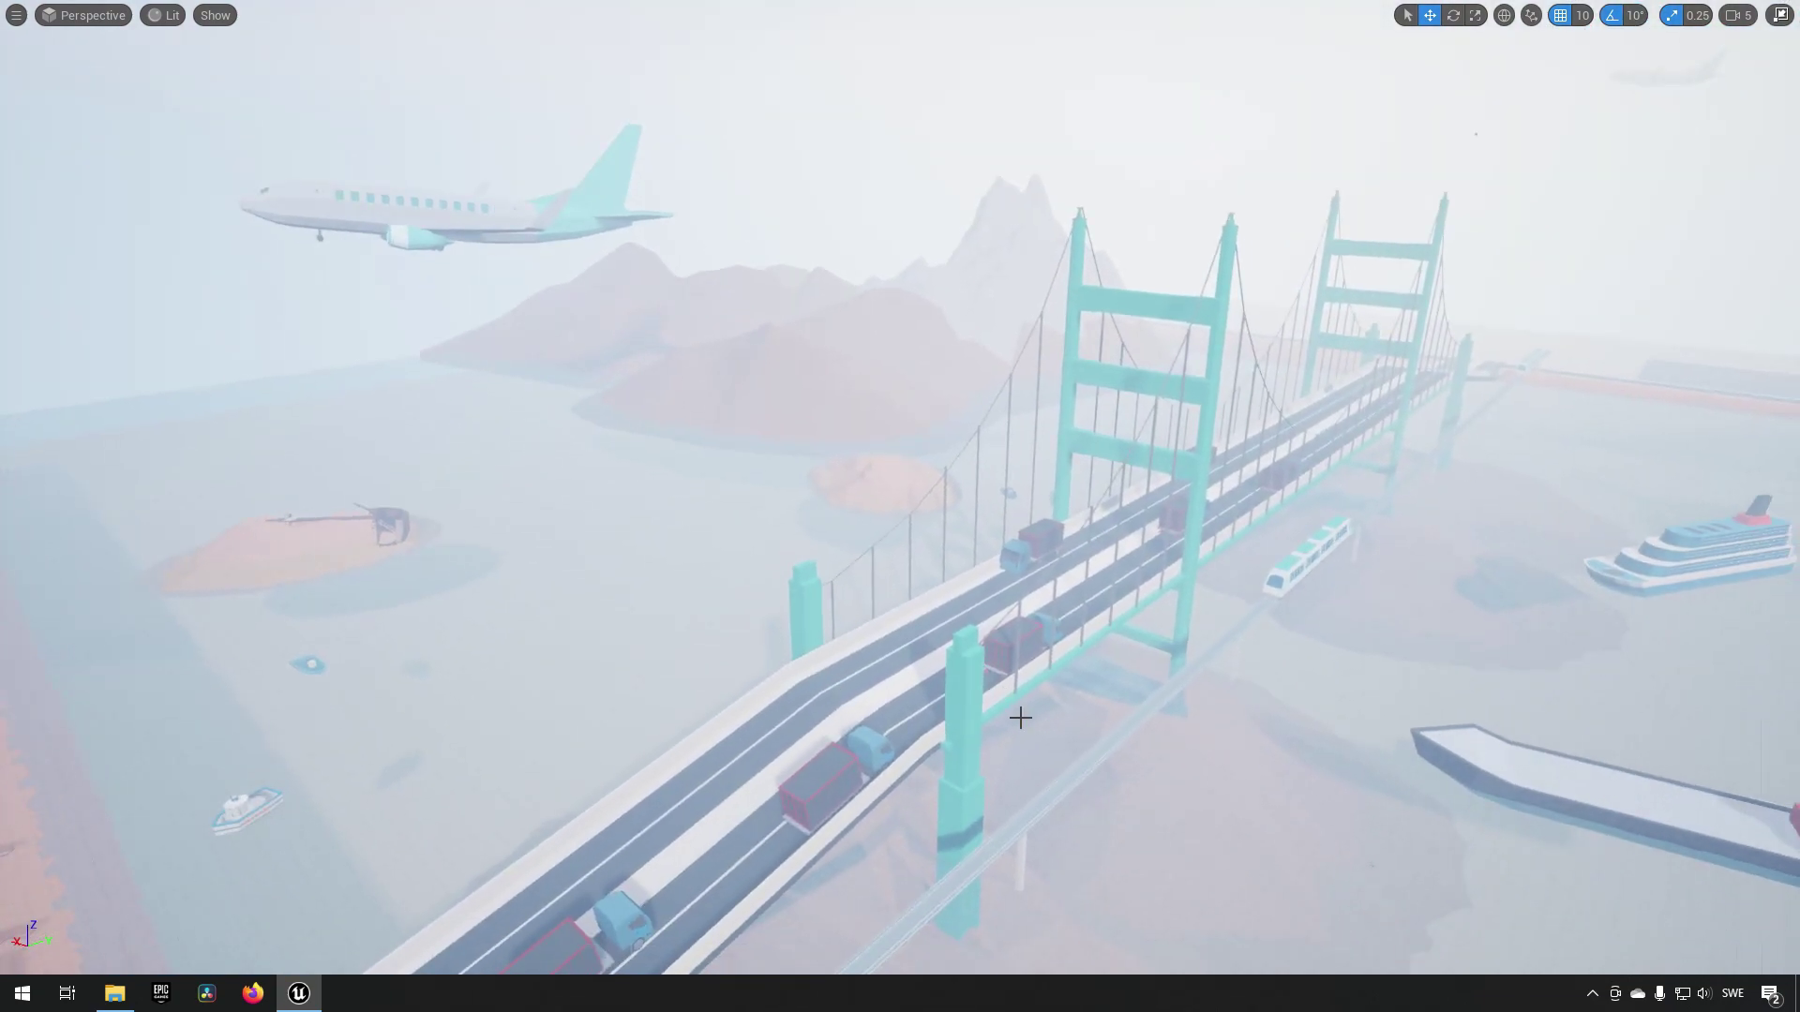
Open the Fantasy Village level from the Demo folder and view its castle wall and houses
key(ctrl+space)
double_click(521, 745)
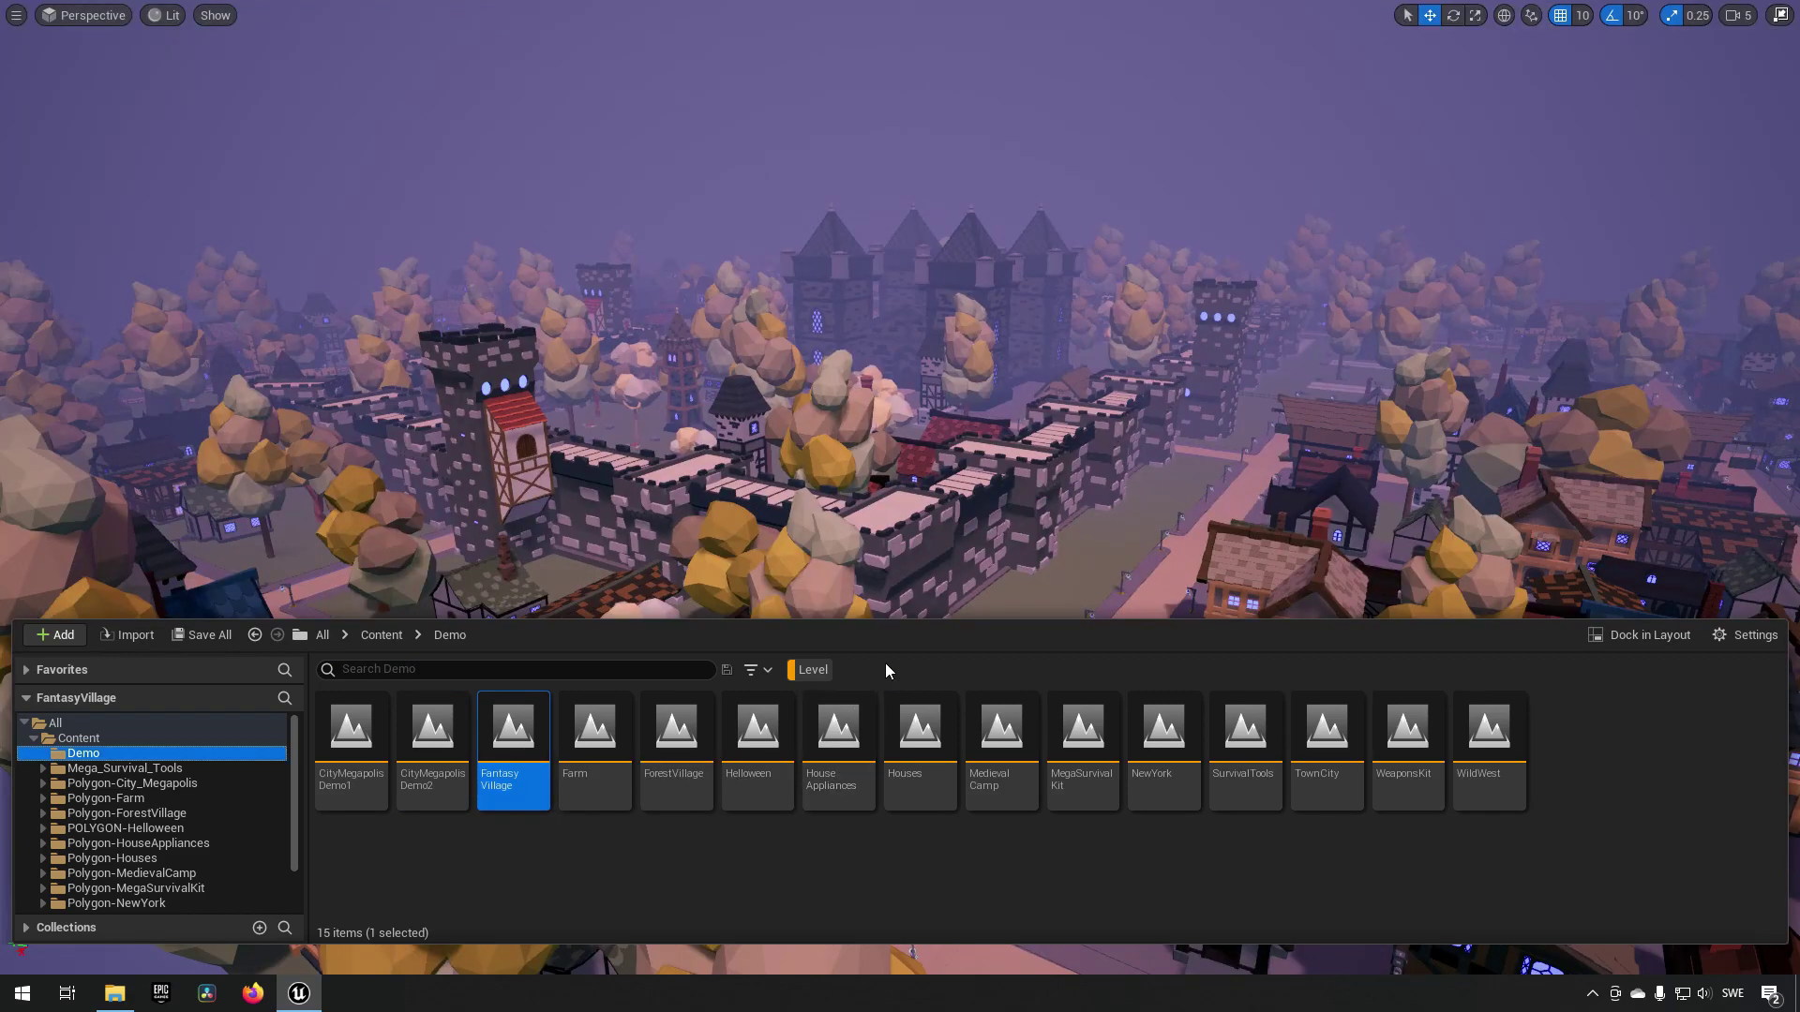
mouse_move(887, 562)
right_down()
mouse_move(987, 617)
mouse_move(1130, 619)
mouse_move(1031, 584)
mouse_move(847, 596)
mouse_move(1011, 587)
mouse_move(897, 593)
right_up()
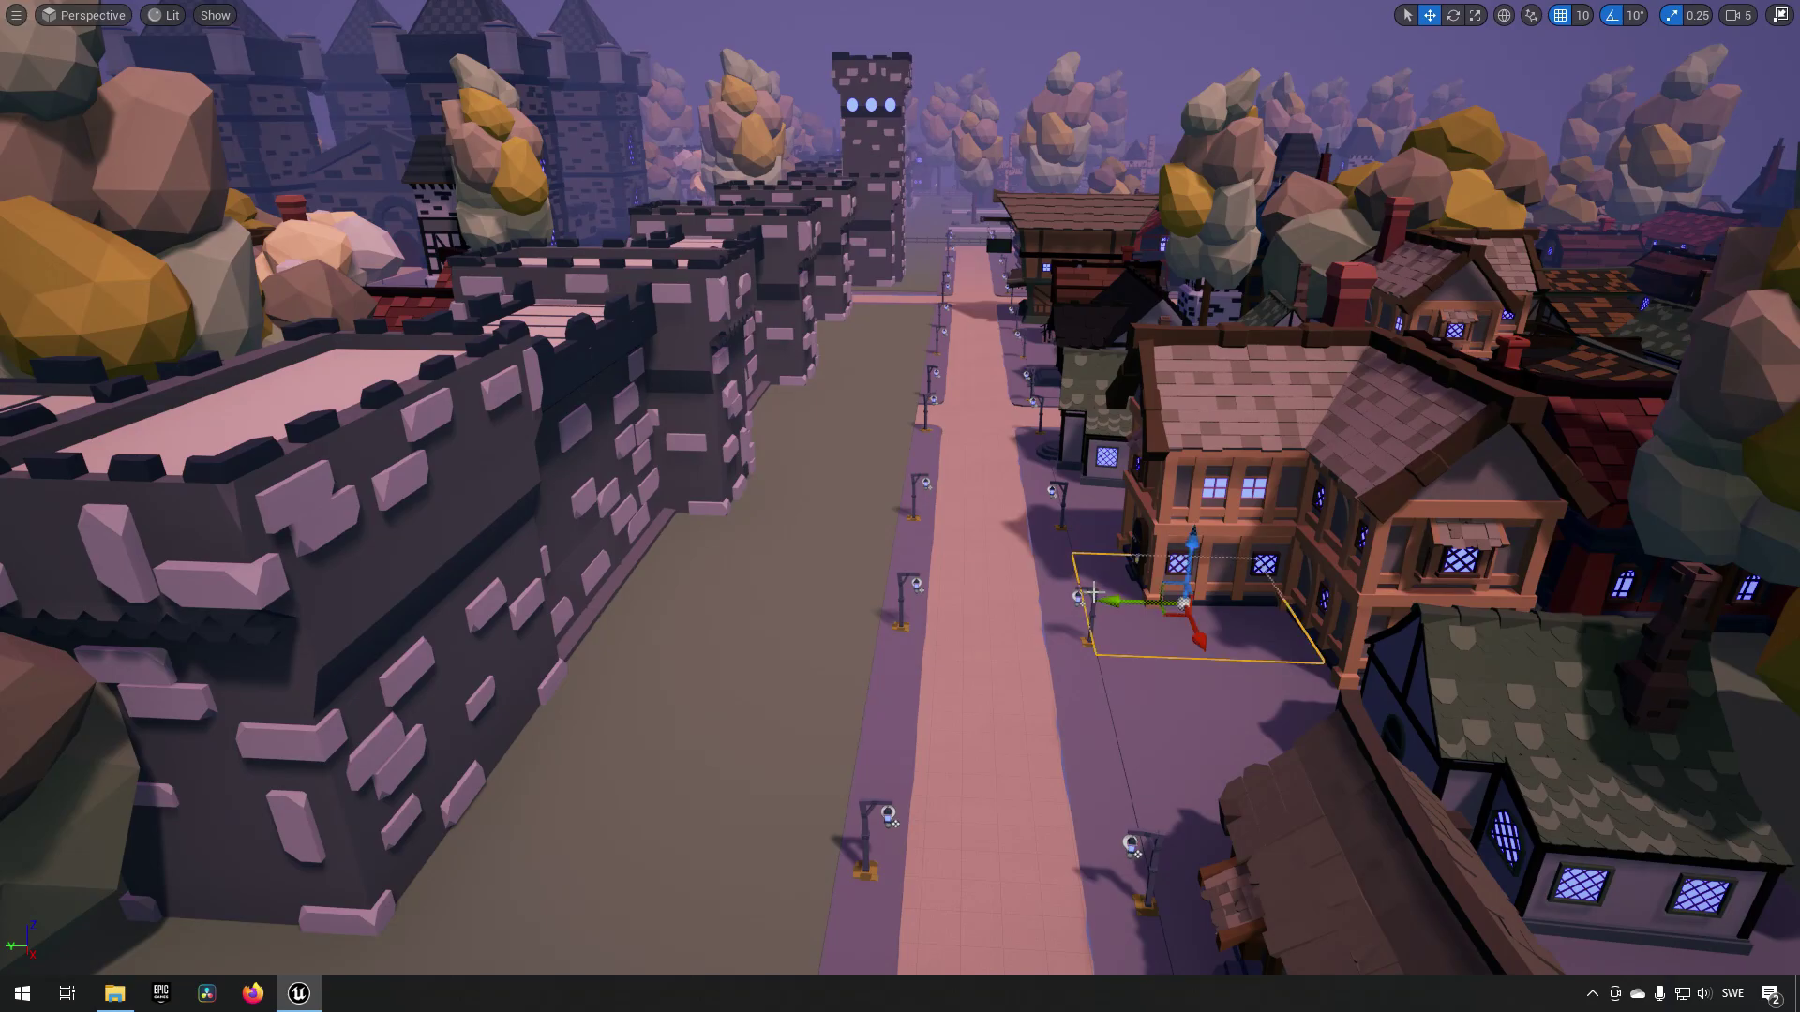
Examine the Fantasy Village's castle walls, towered keep, clock tower and surrounding timber-framed houses
right_drag(1093, 592, 1059, 689)
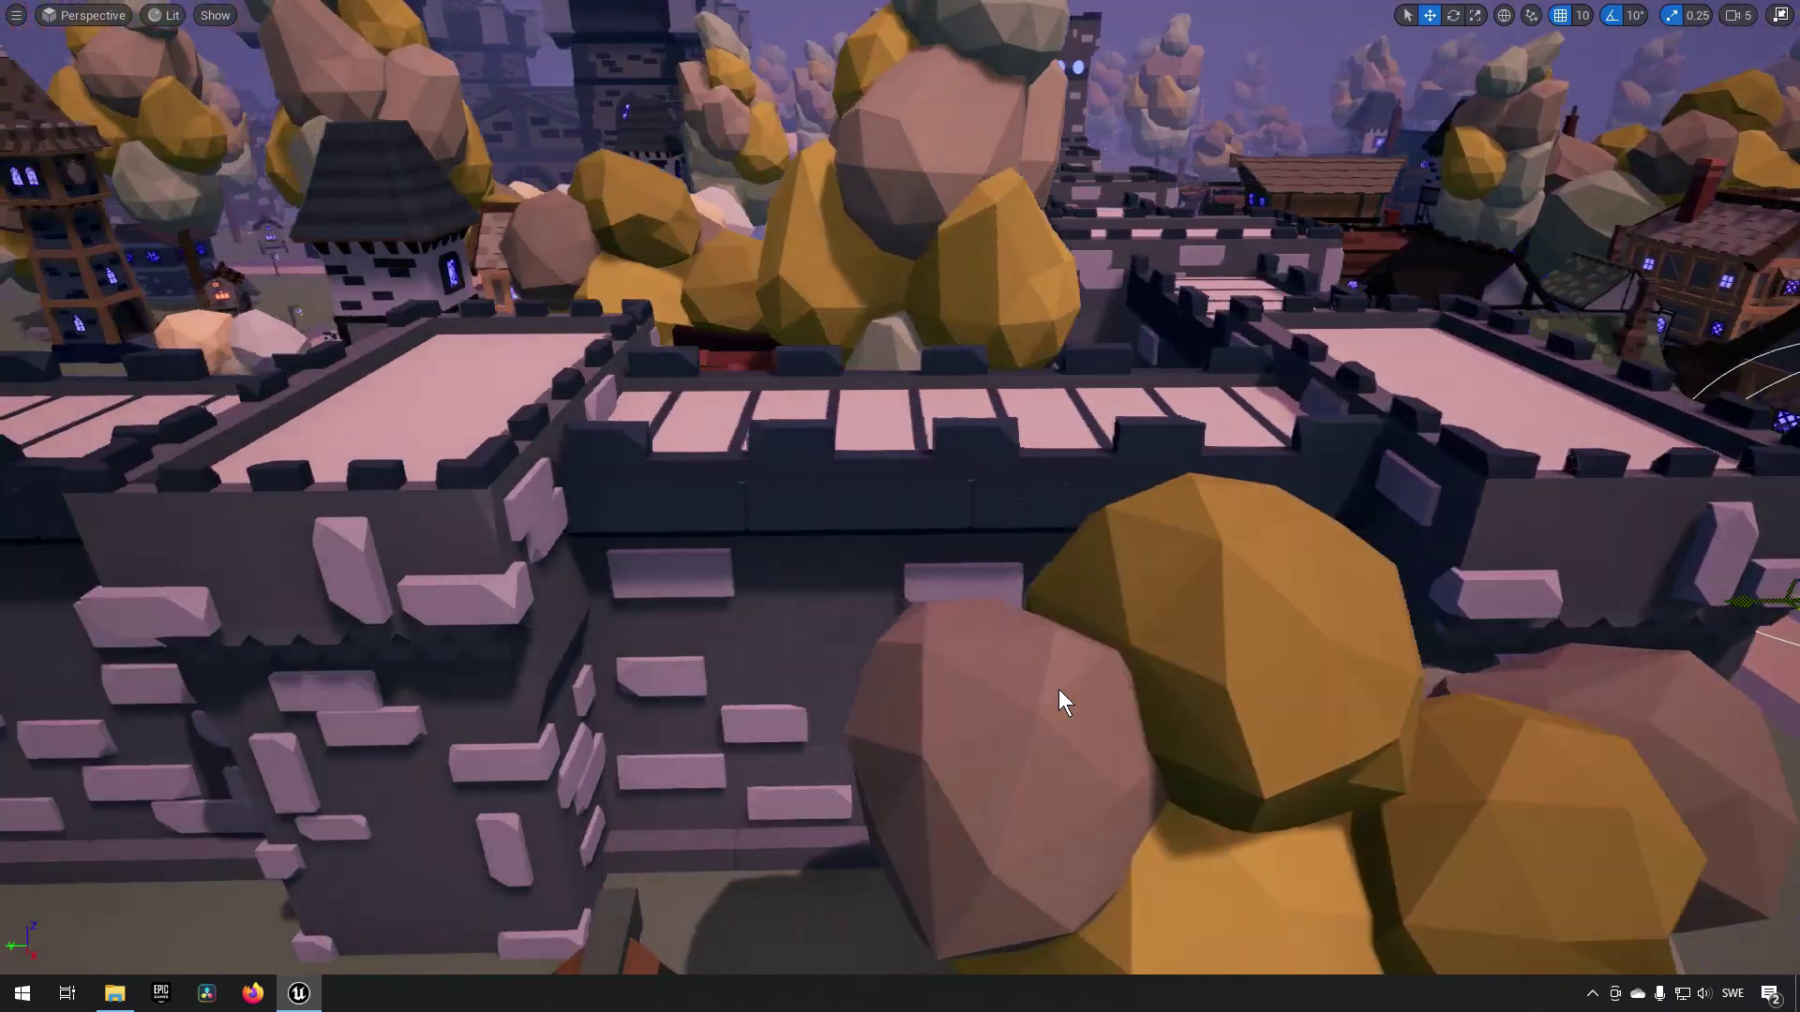
right_drag(1060, 689, 1024, 673)
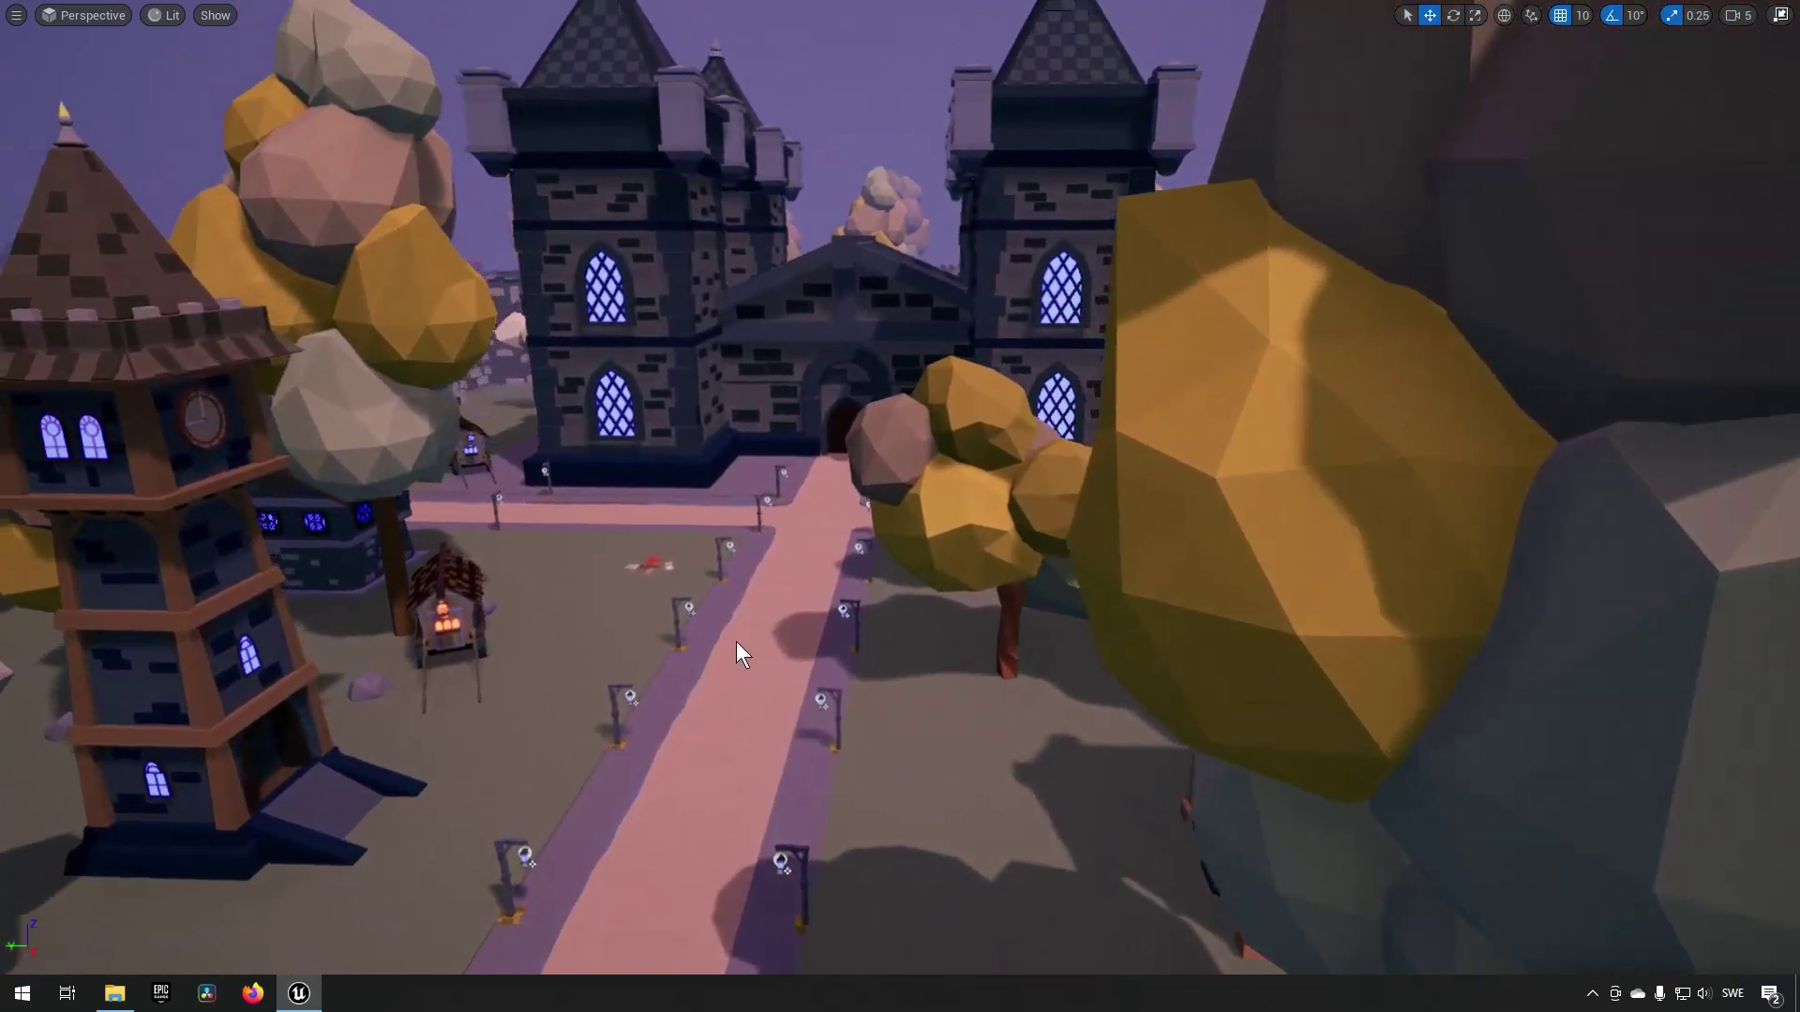
key(w)
right_drag(733, 634, 604, 661)
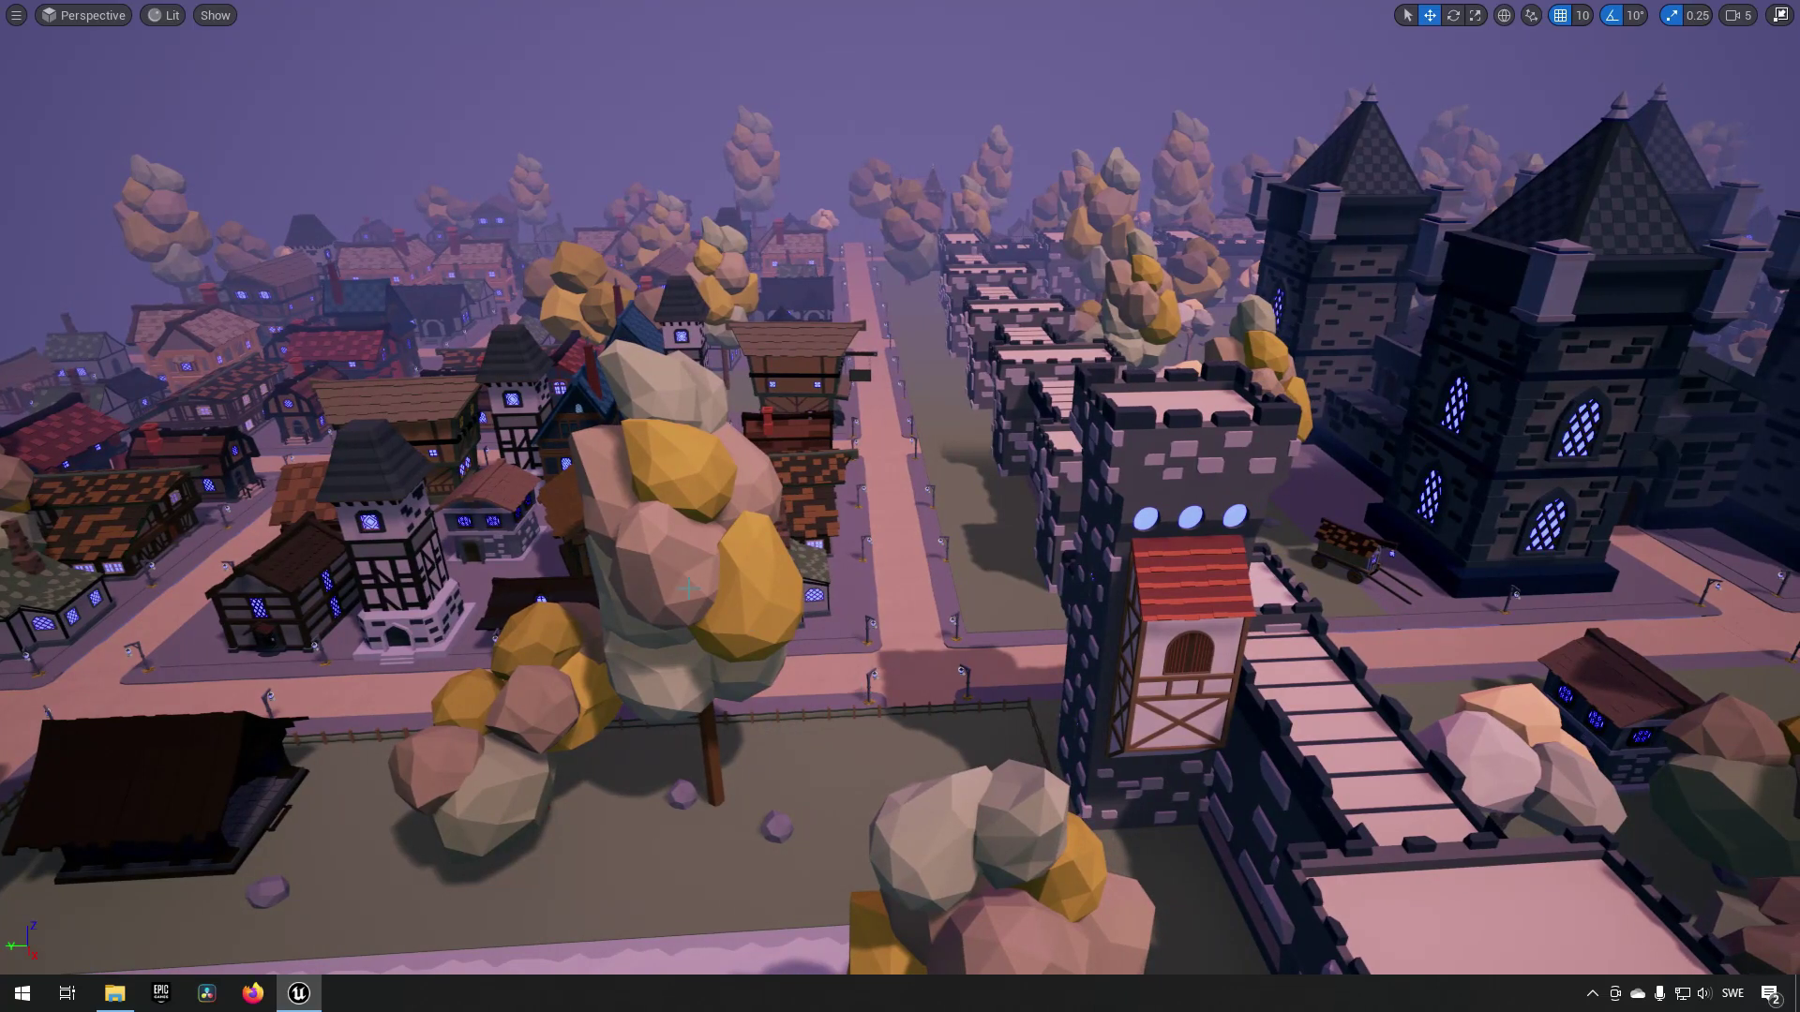
right_drag(681, 591, 876, 553)
Open the Farm level from the Demo folder and view its red barn, farmhouse, garden and crop field
key(ctrl+space)
double_click(588, 741)
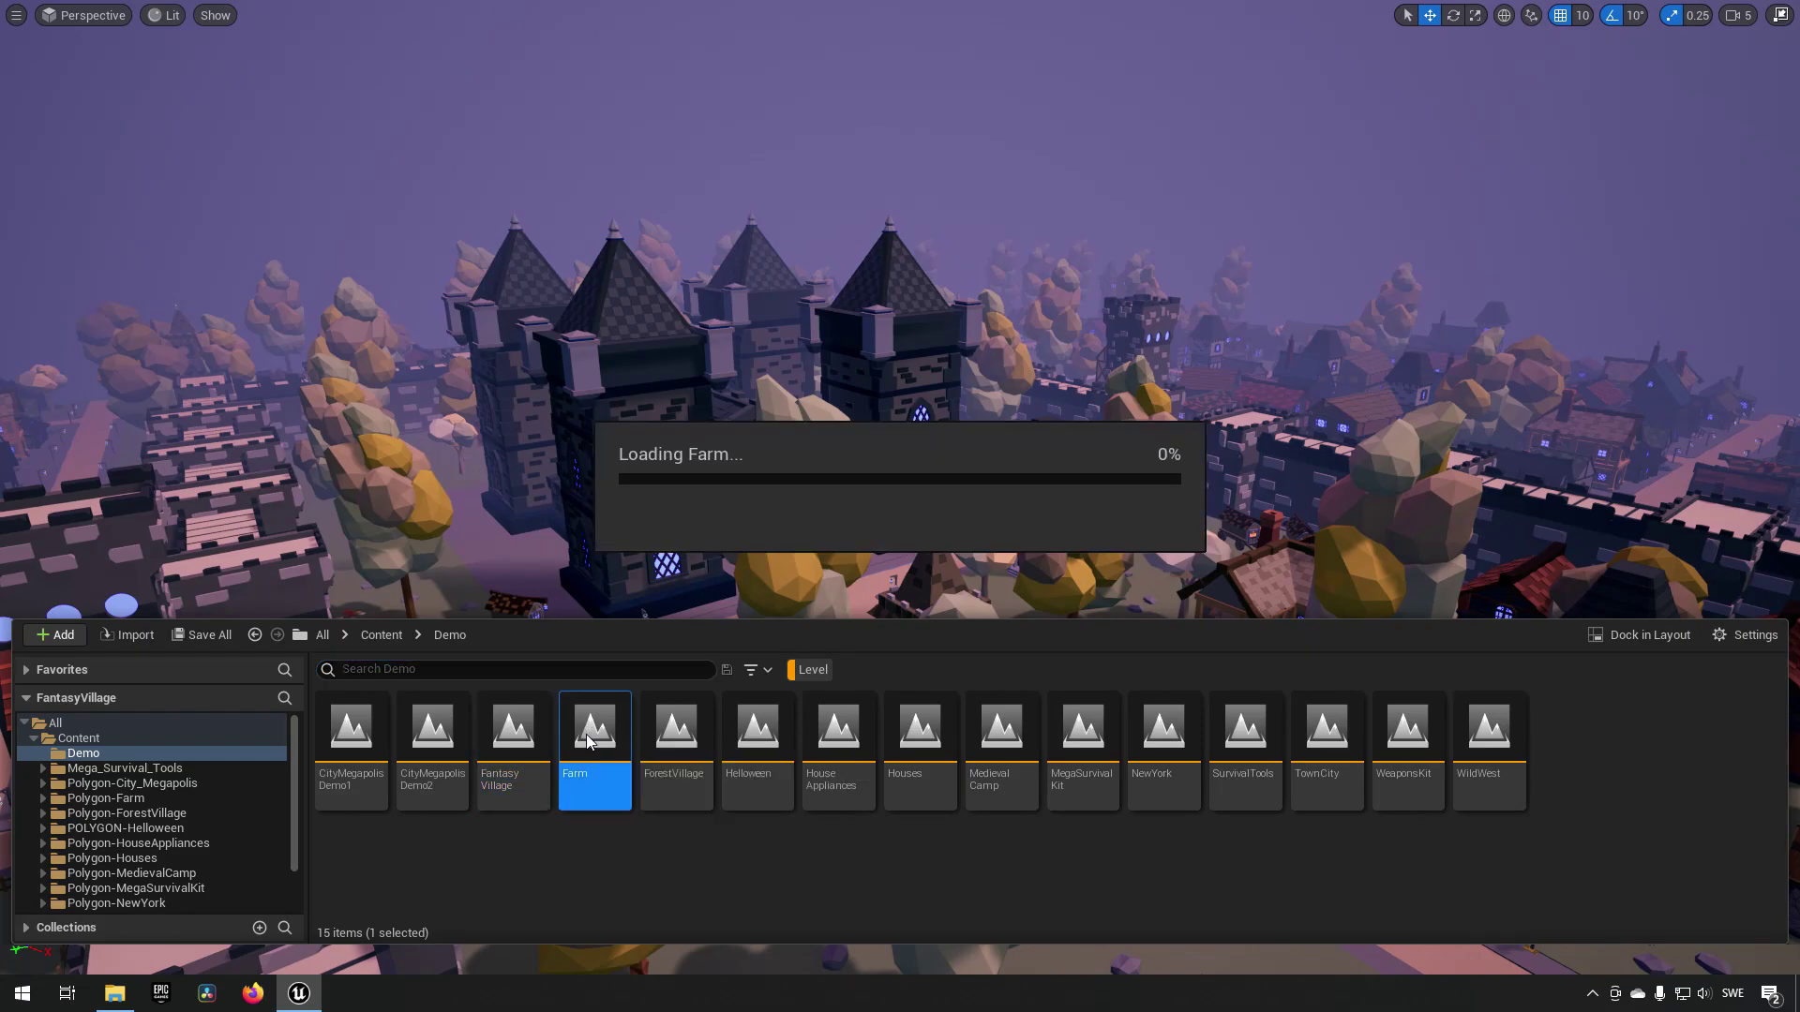
right_drag(874, 527, 314, 506)
key(d)
key(w)
click(695, 684)
alt+drag(695, 684, 1195, 702)
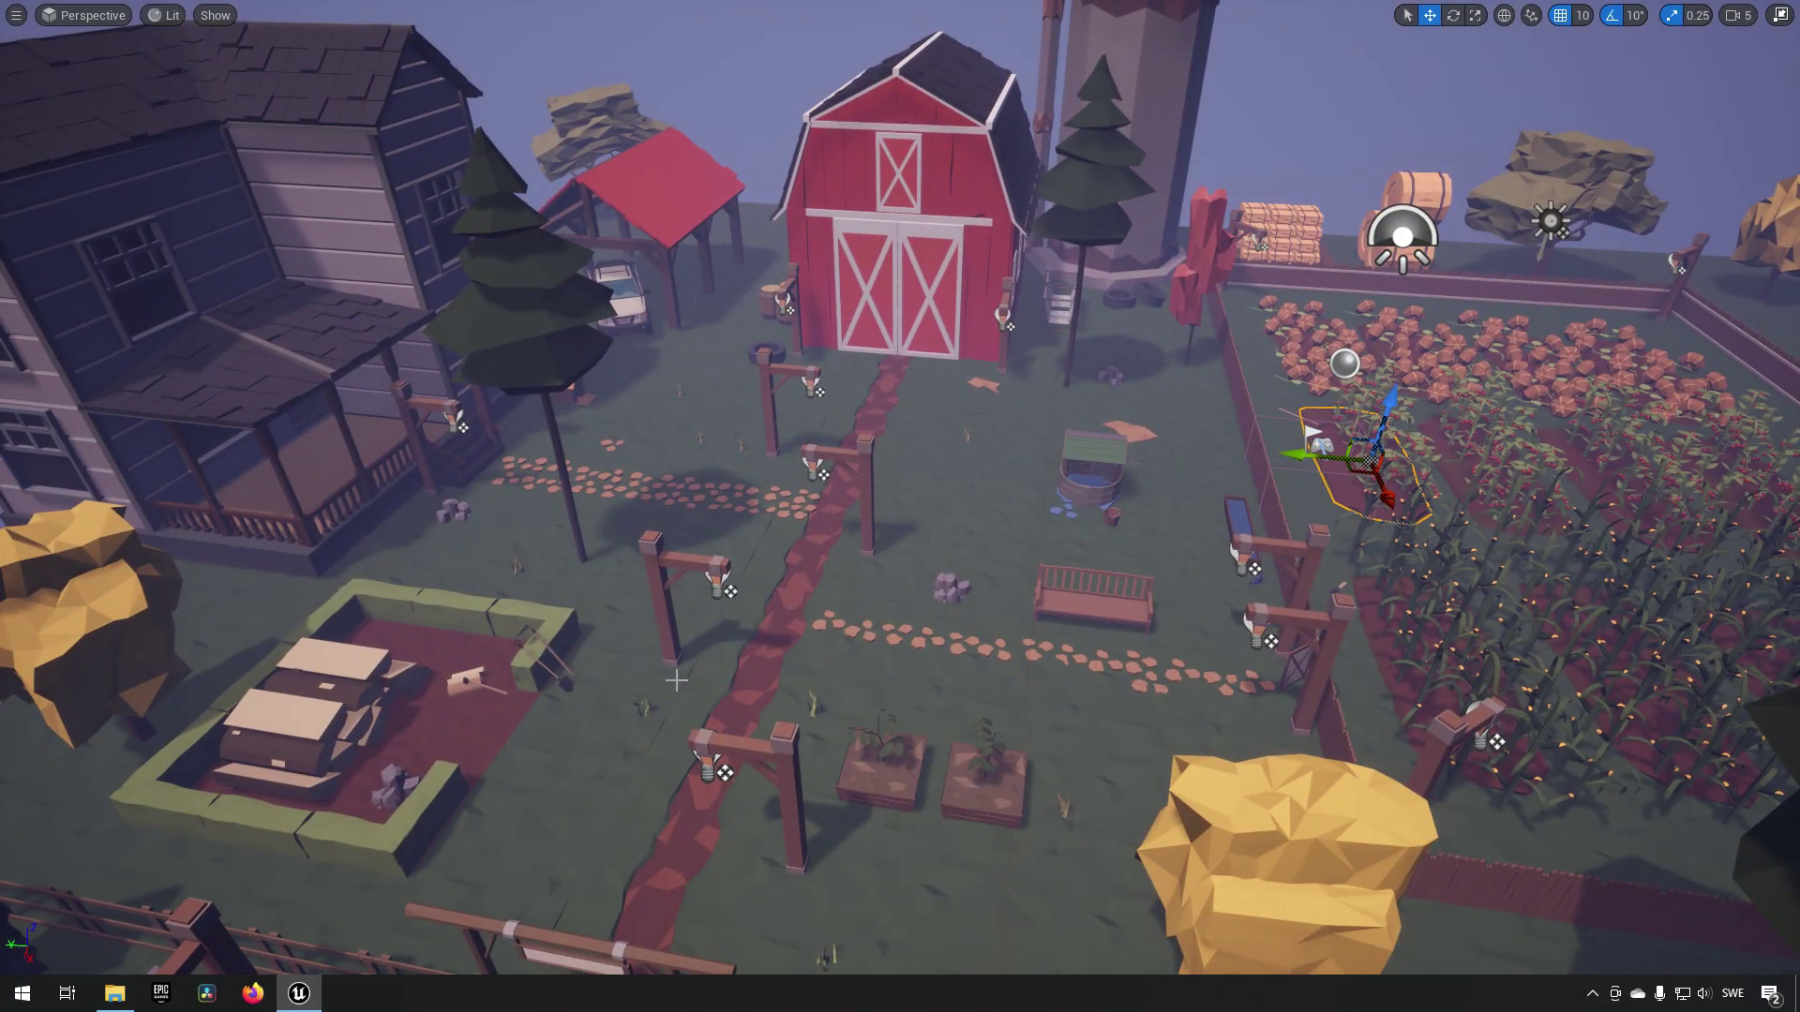
Move the square ground tile from the dirt path to the grass beside the well
click(822, 635)
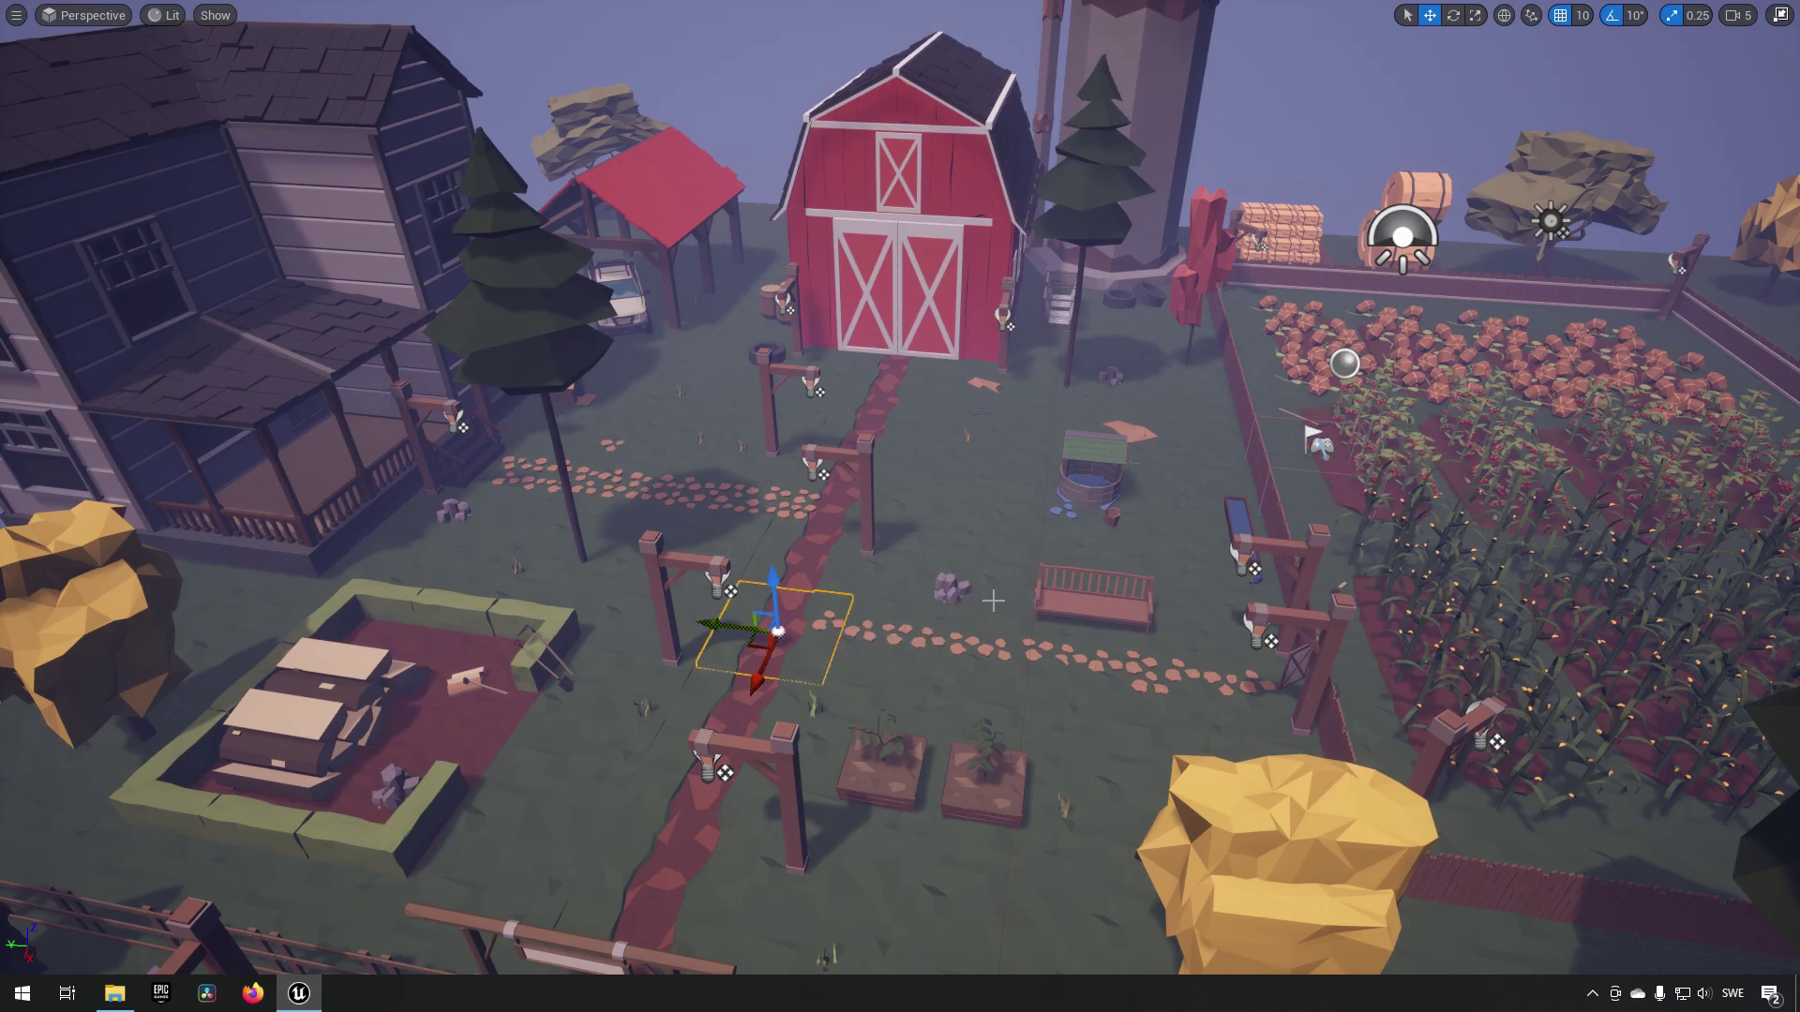
right_drag(1083, 535, 1057, 543)
key(d)
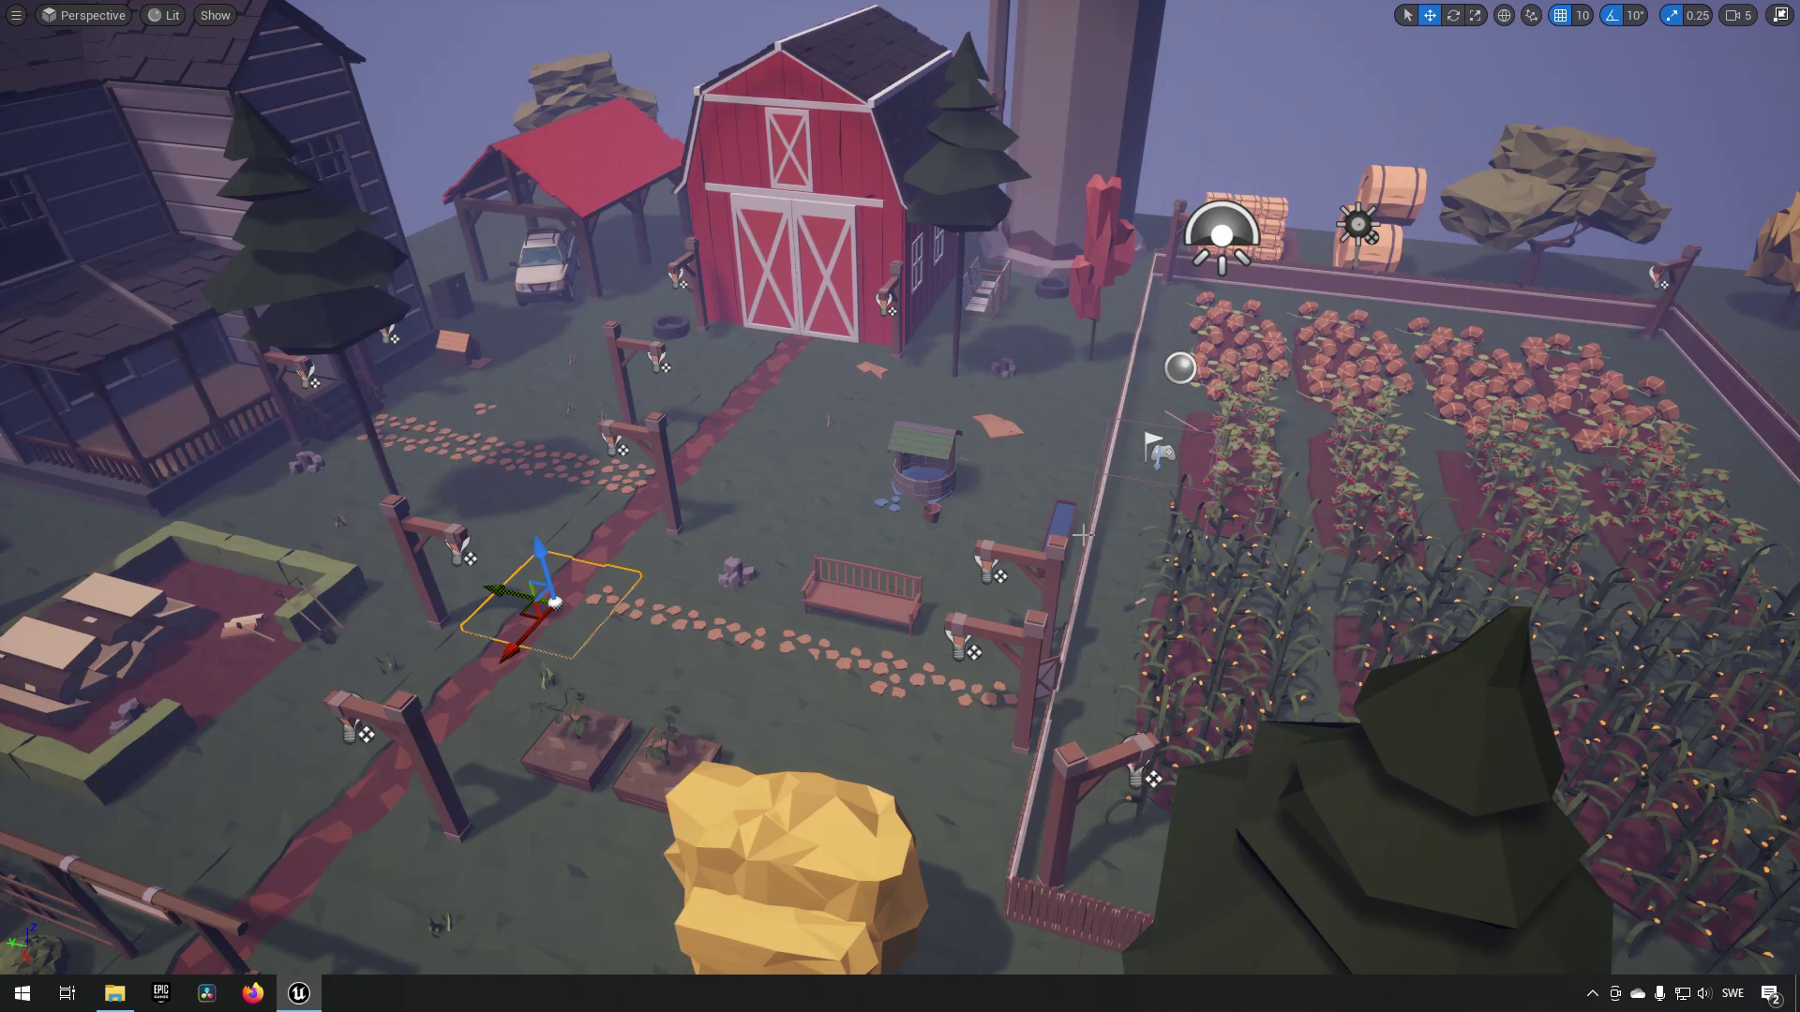
drag(555, 603, 825, 465)
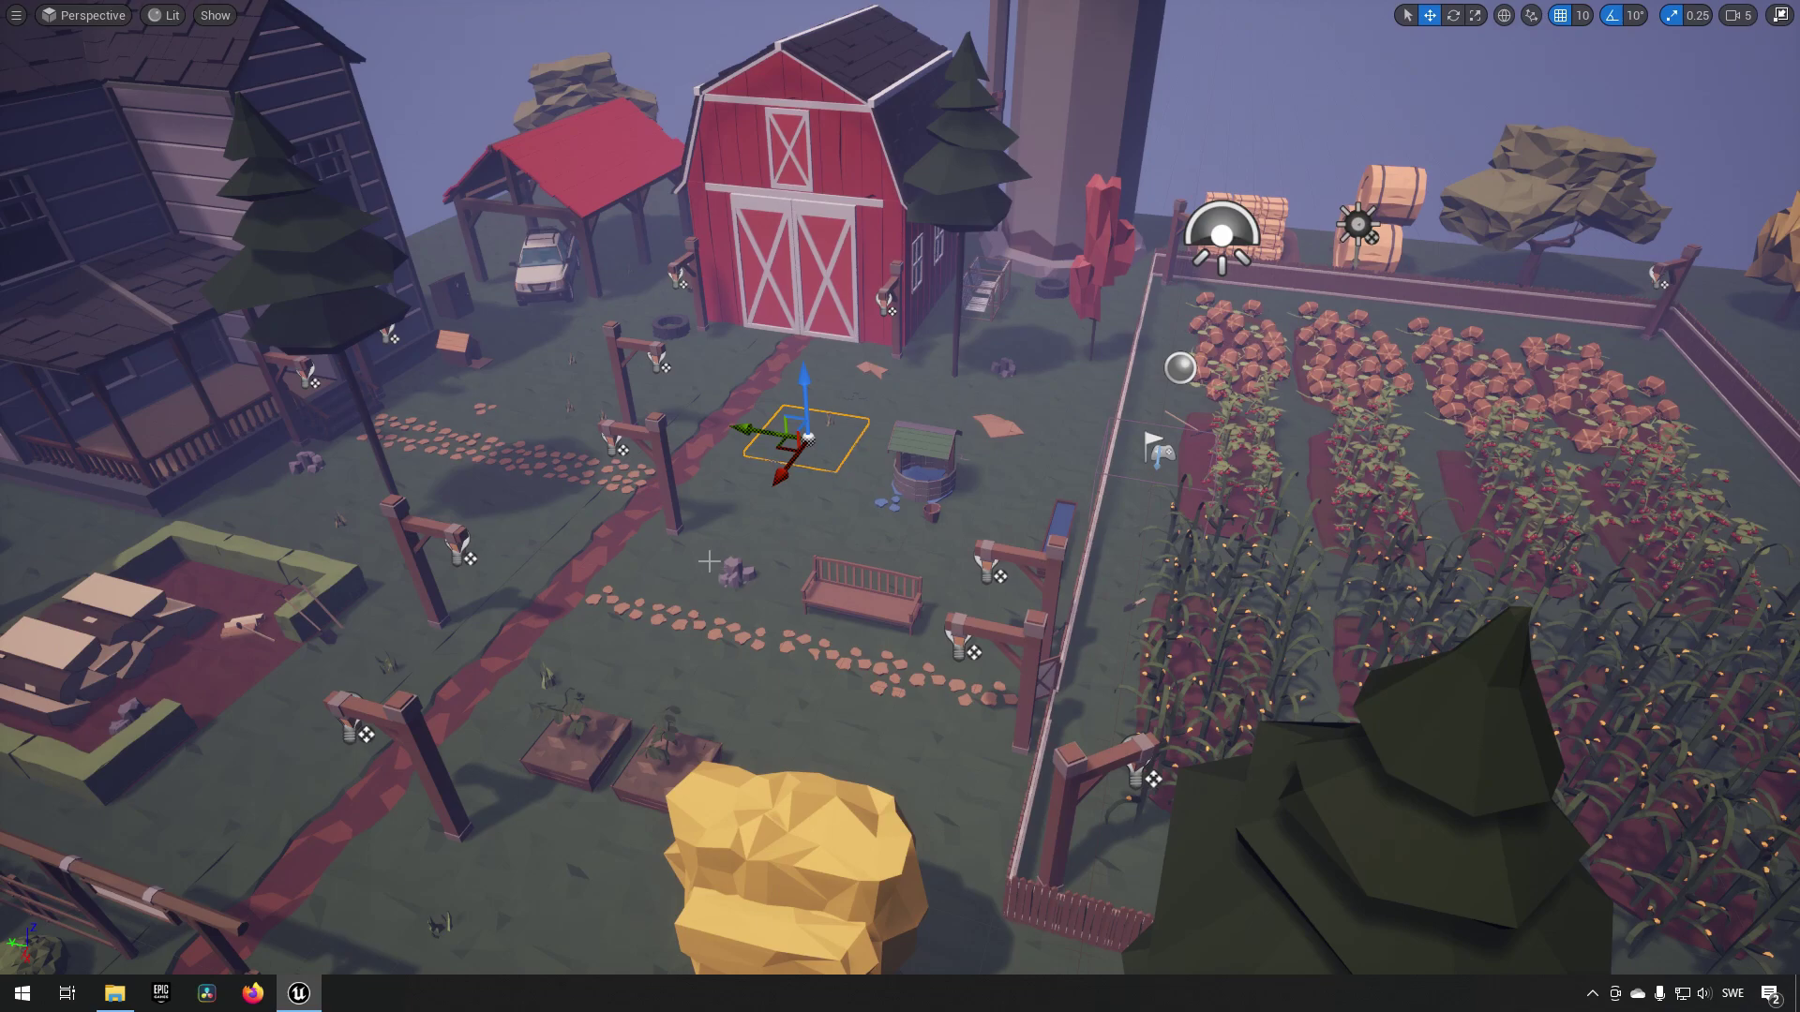
View the farm's windmill and silos, and open the ForestVillage level without saving changes to Farm
right_drag(698, 558, 665, 600)
key(ctrl+space)
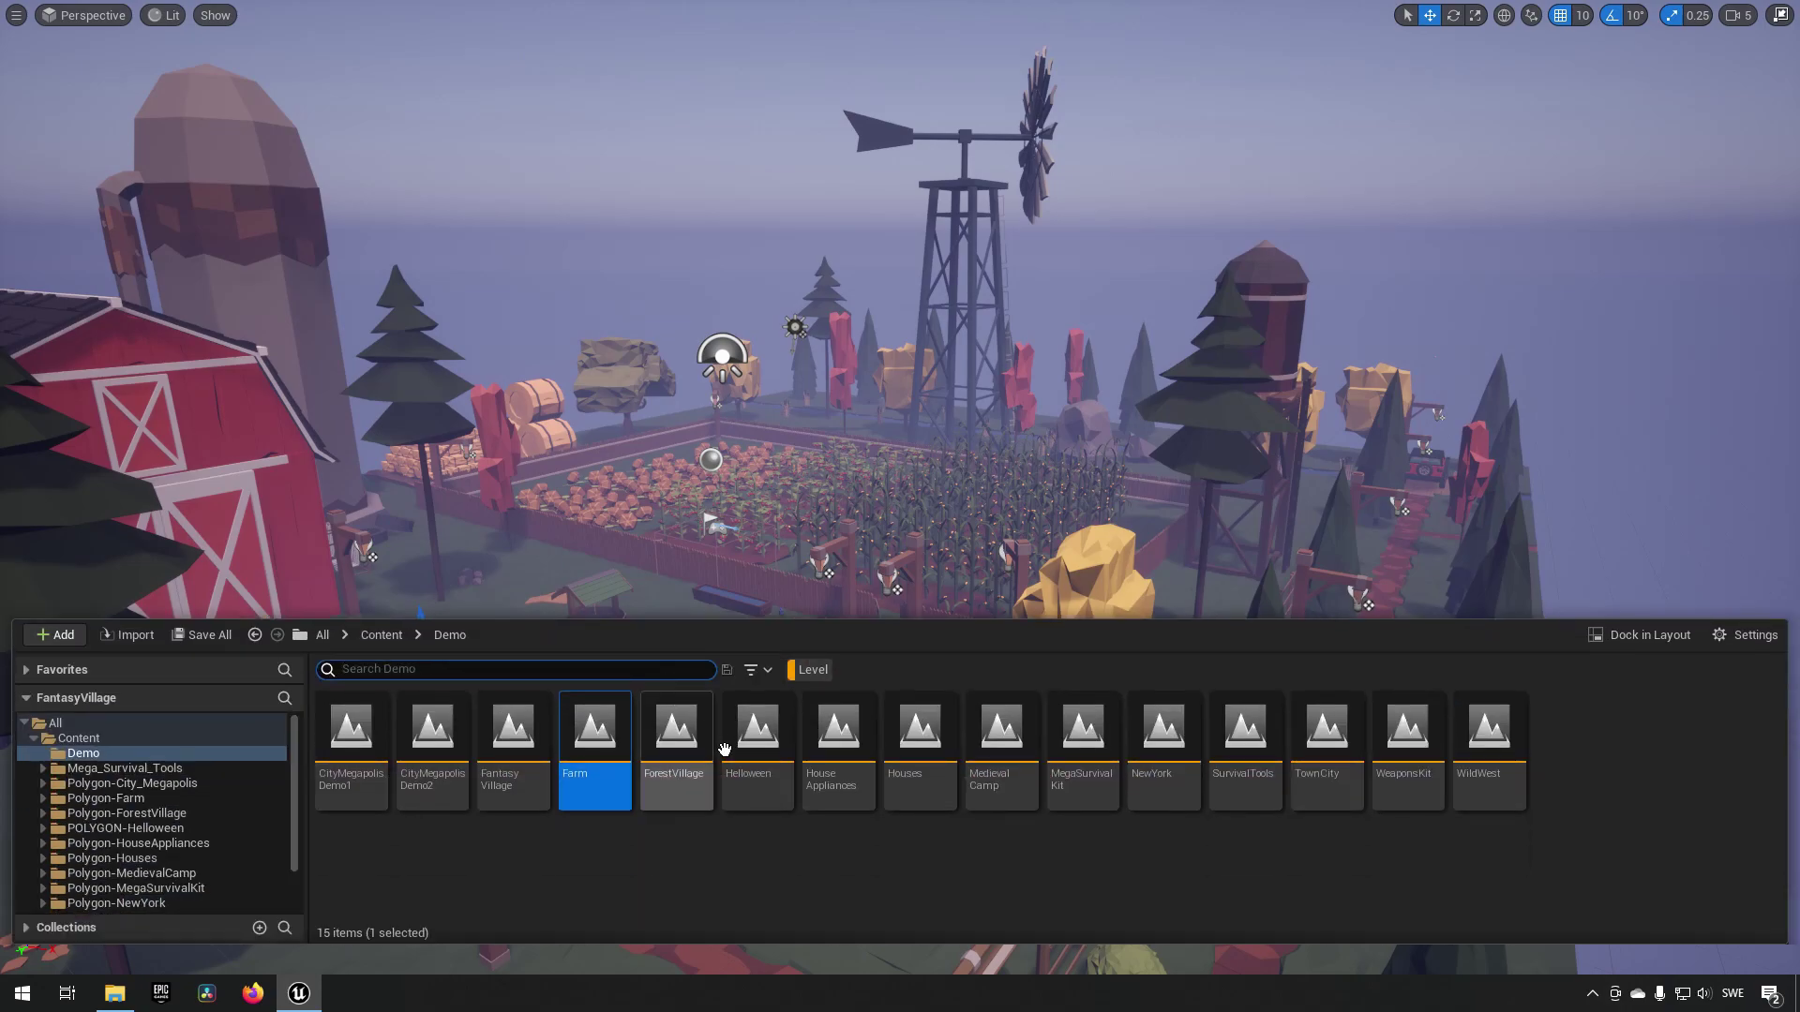
double_click(687, 745)
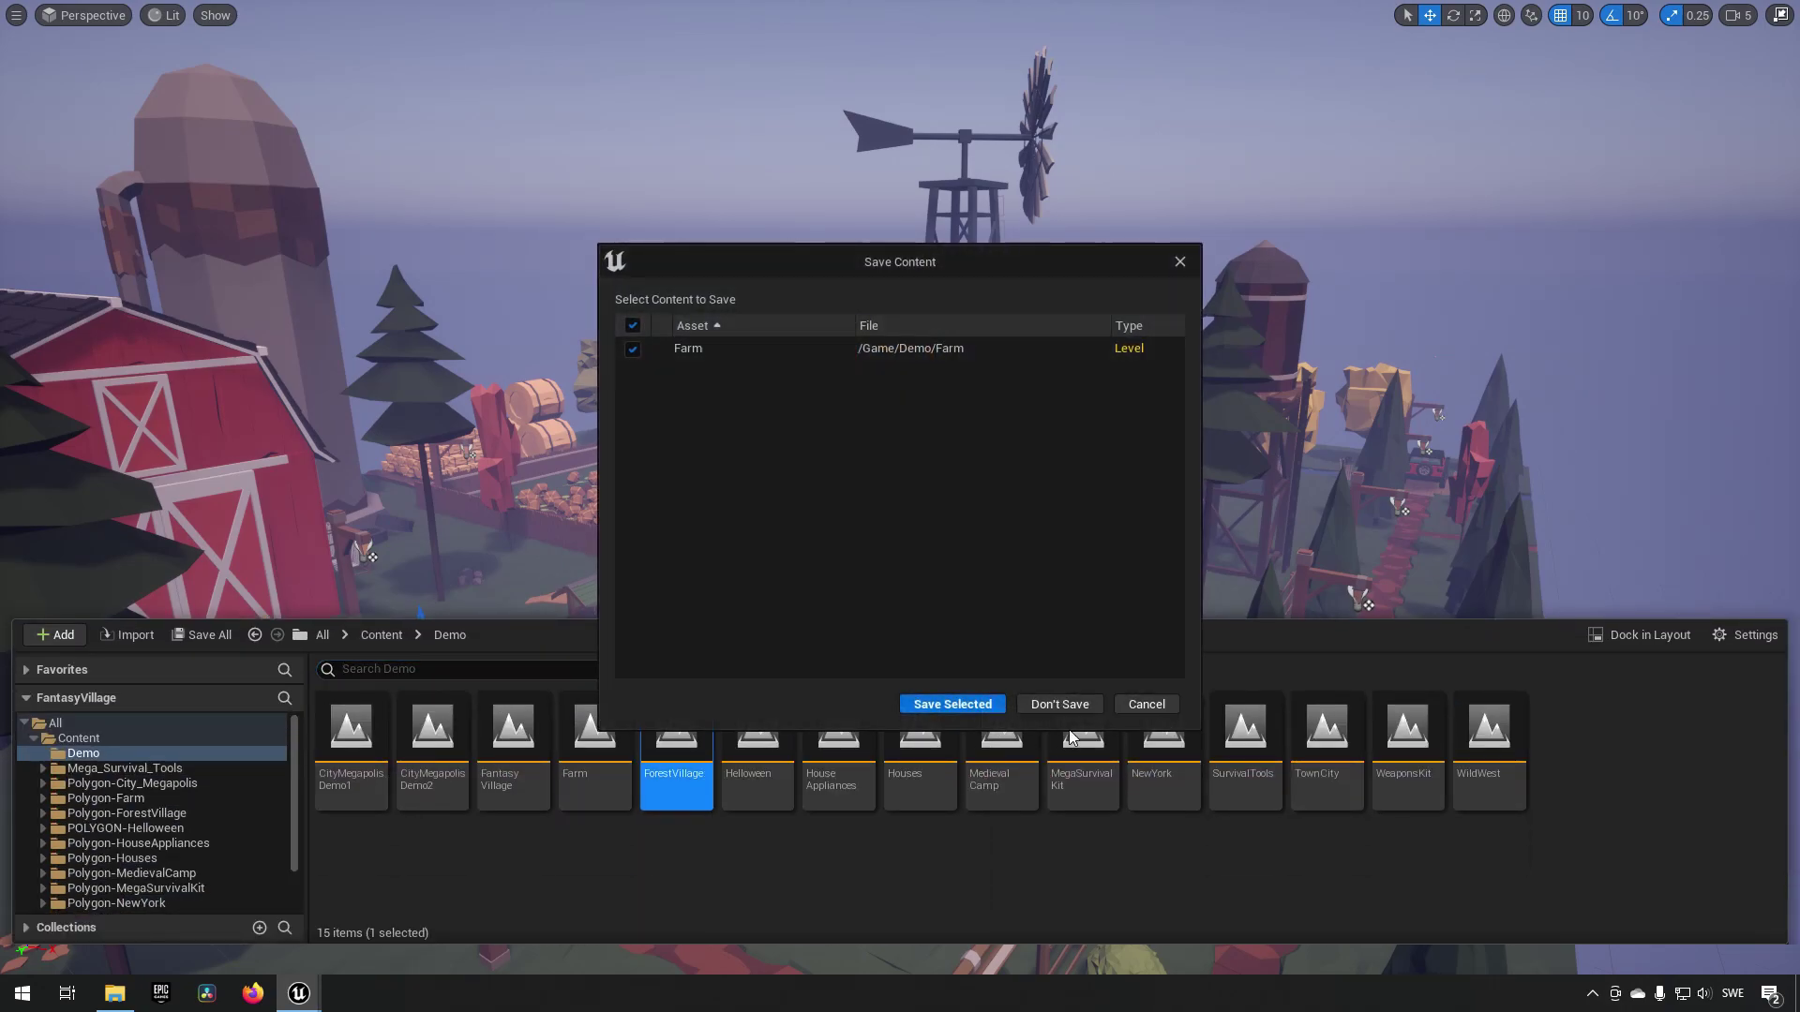
click(1055, 704)
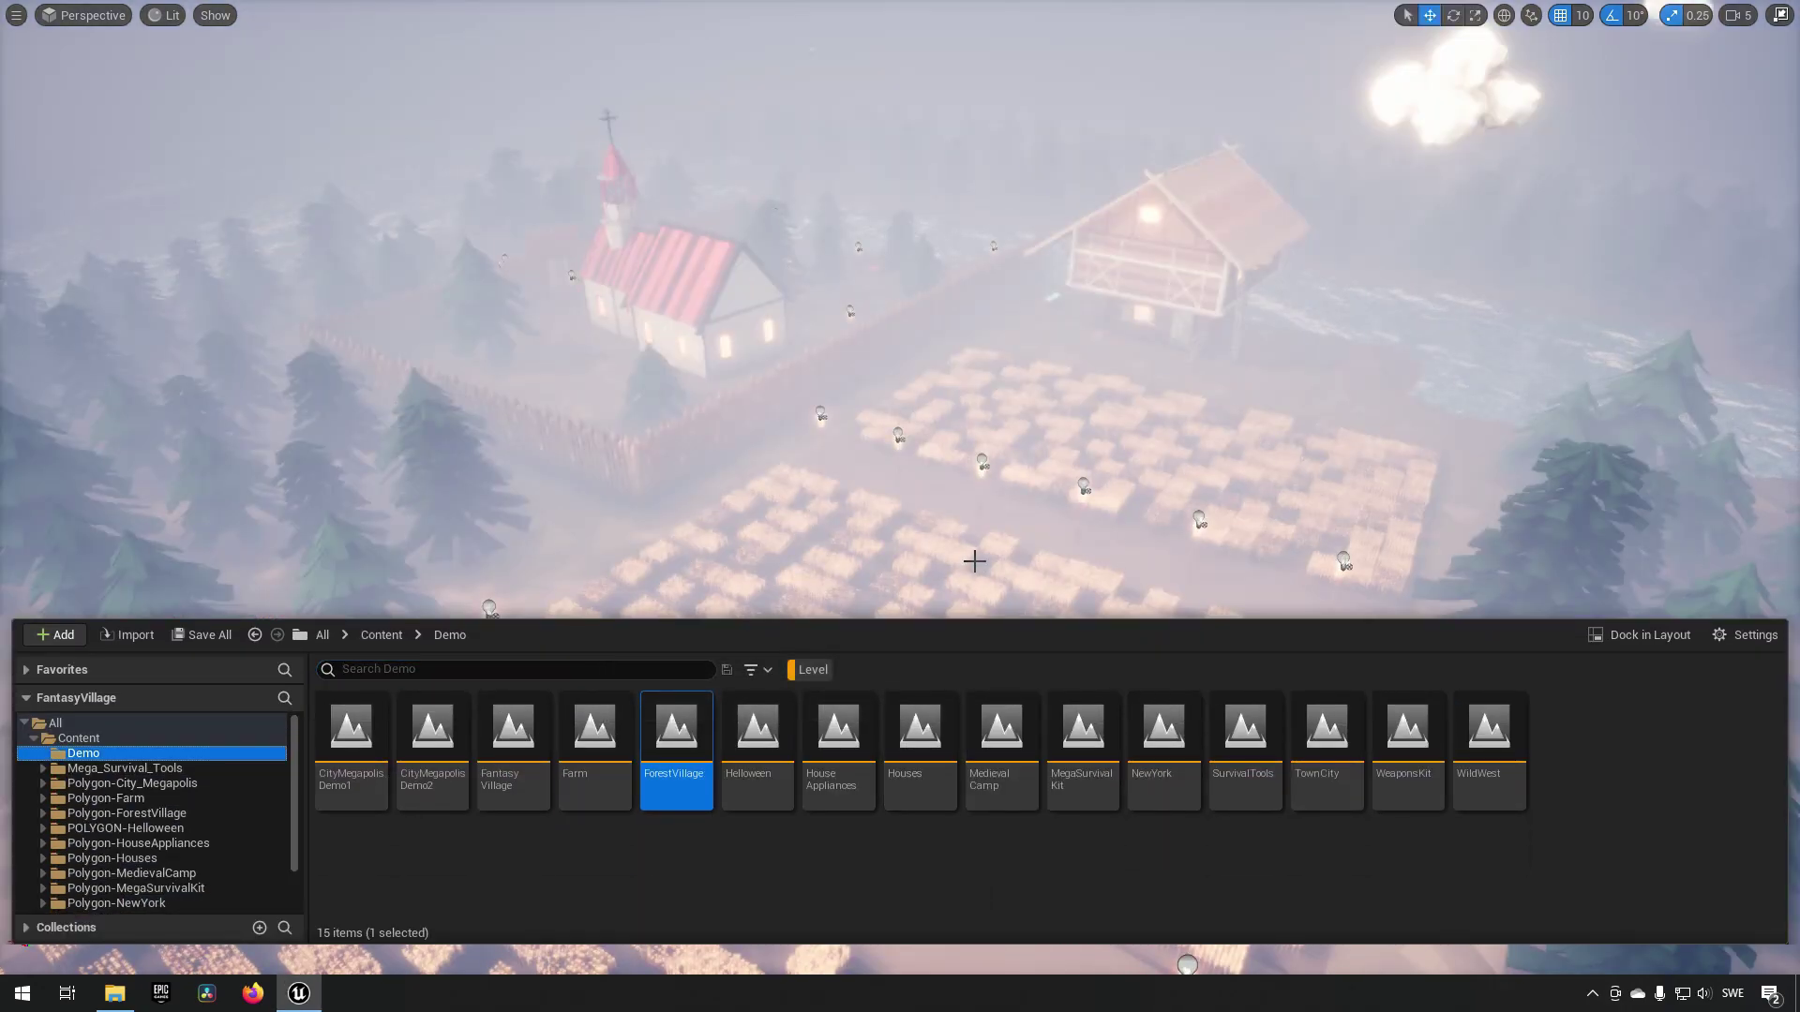
key(ctrl+space)
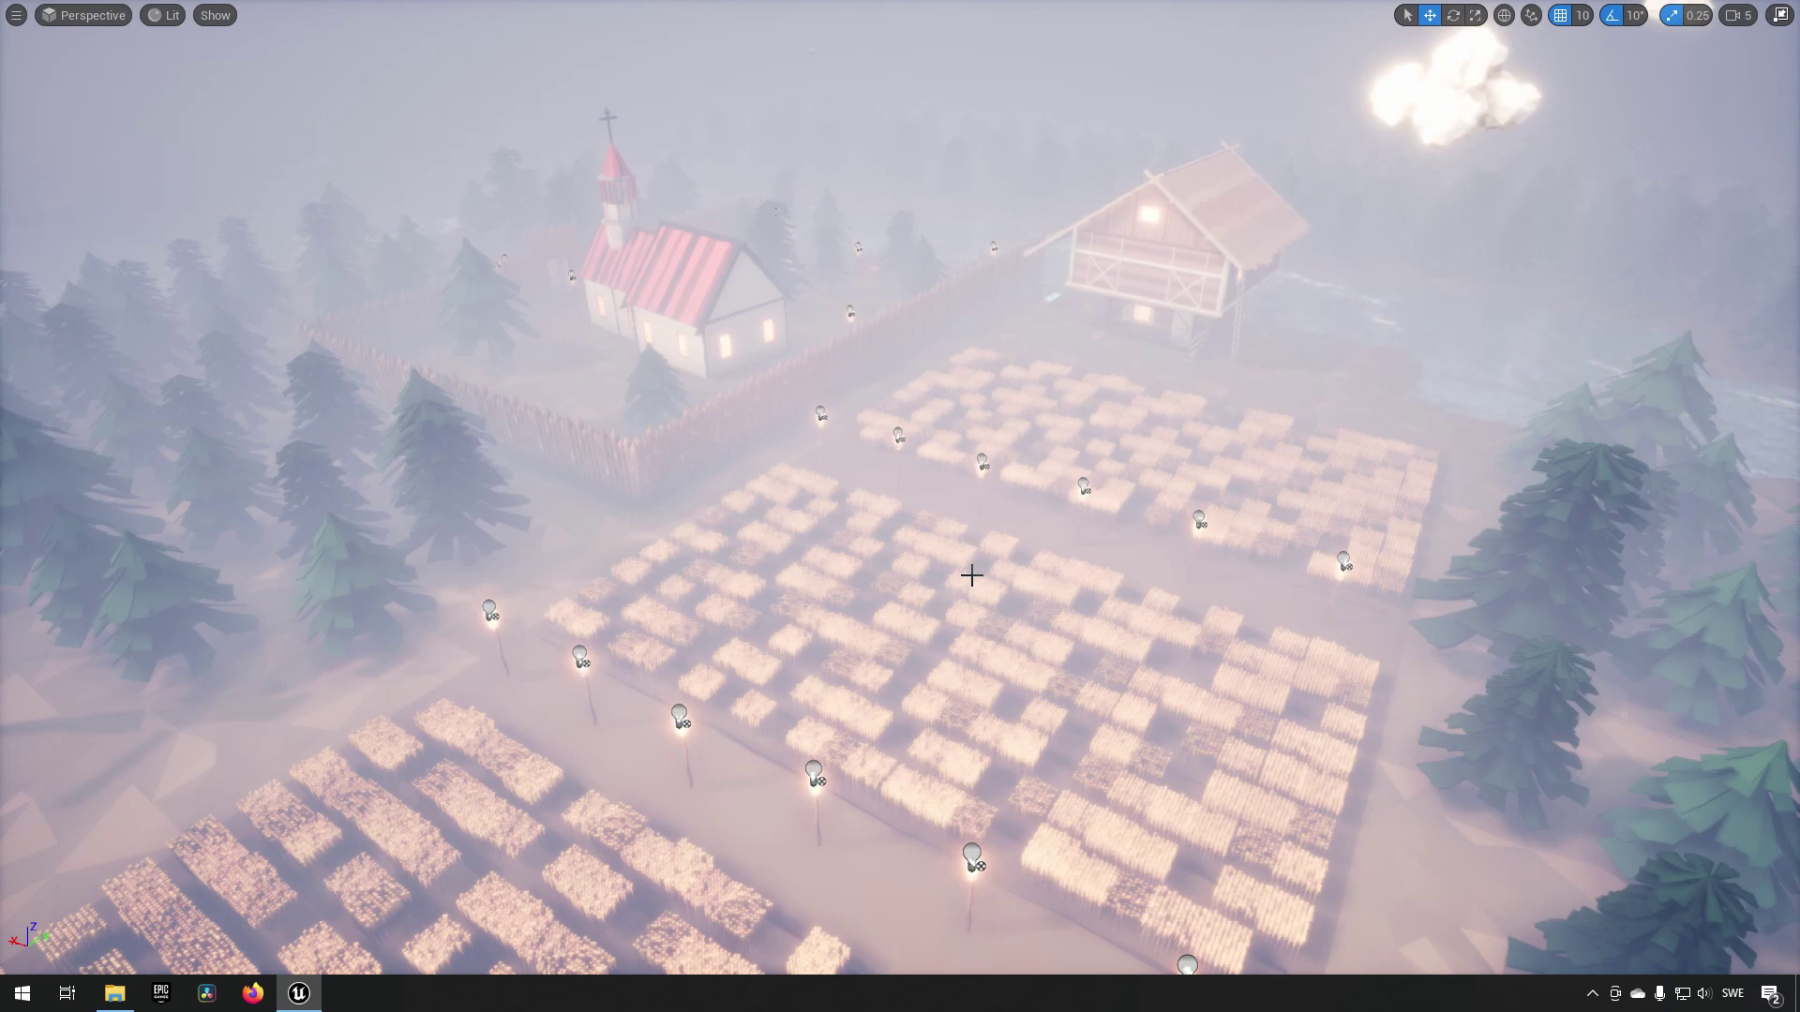
Examine the forest village's torch-lit grain fields, palisade fence, church and wooden house up close
right_drag(1001, 552, 856, 608)
key(w)
key(w)
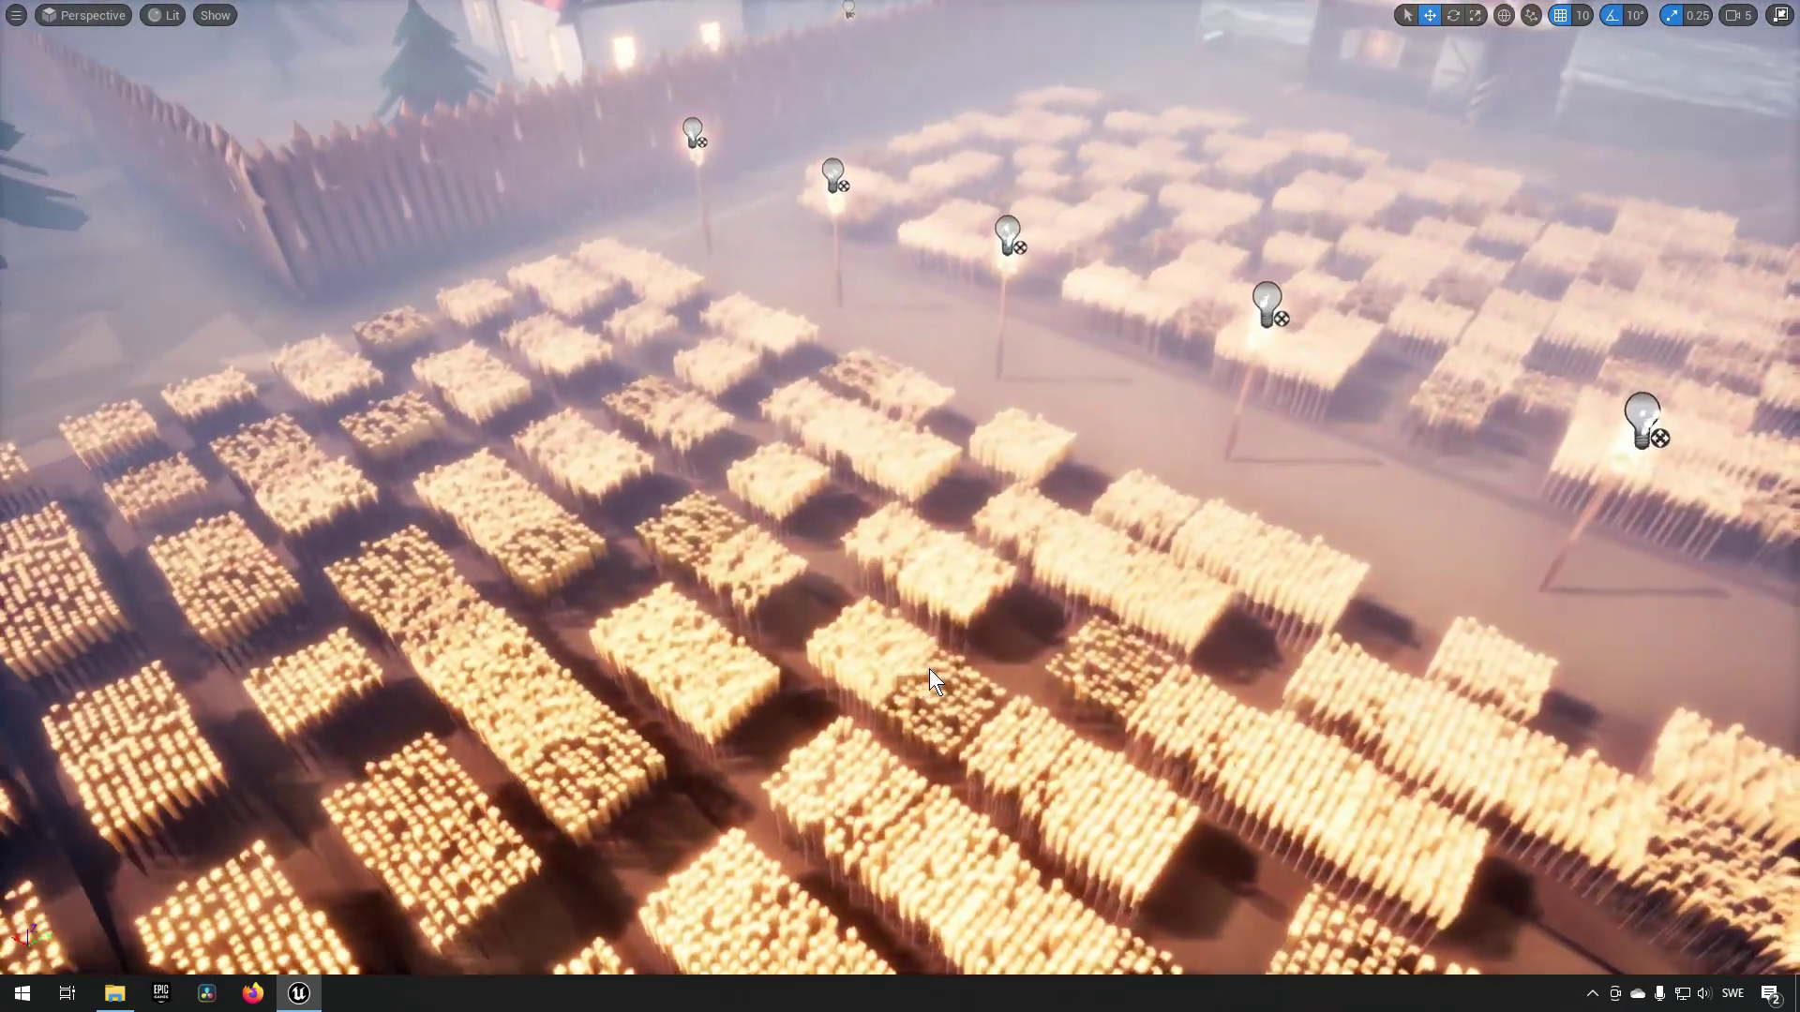
right_drag(930, 668, 857, 604)
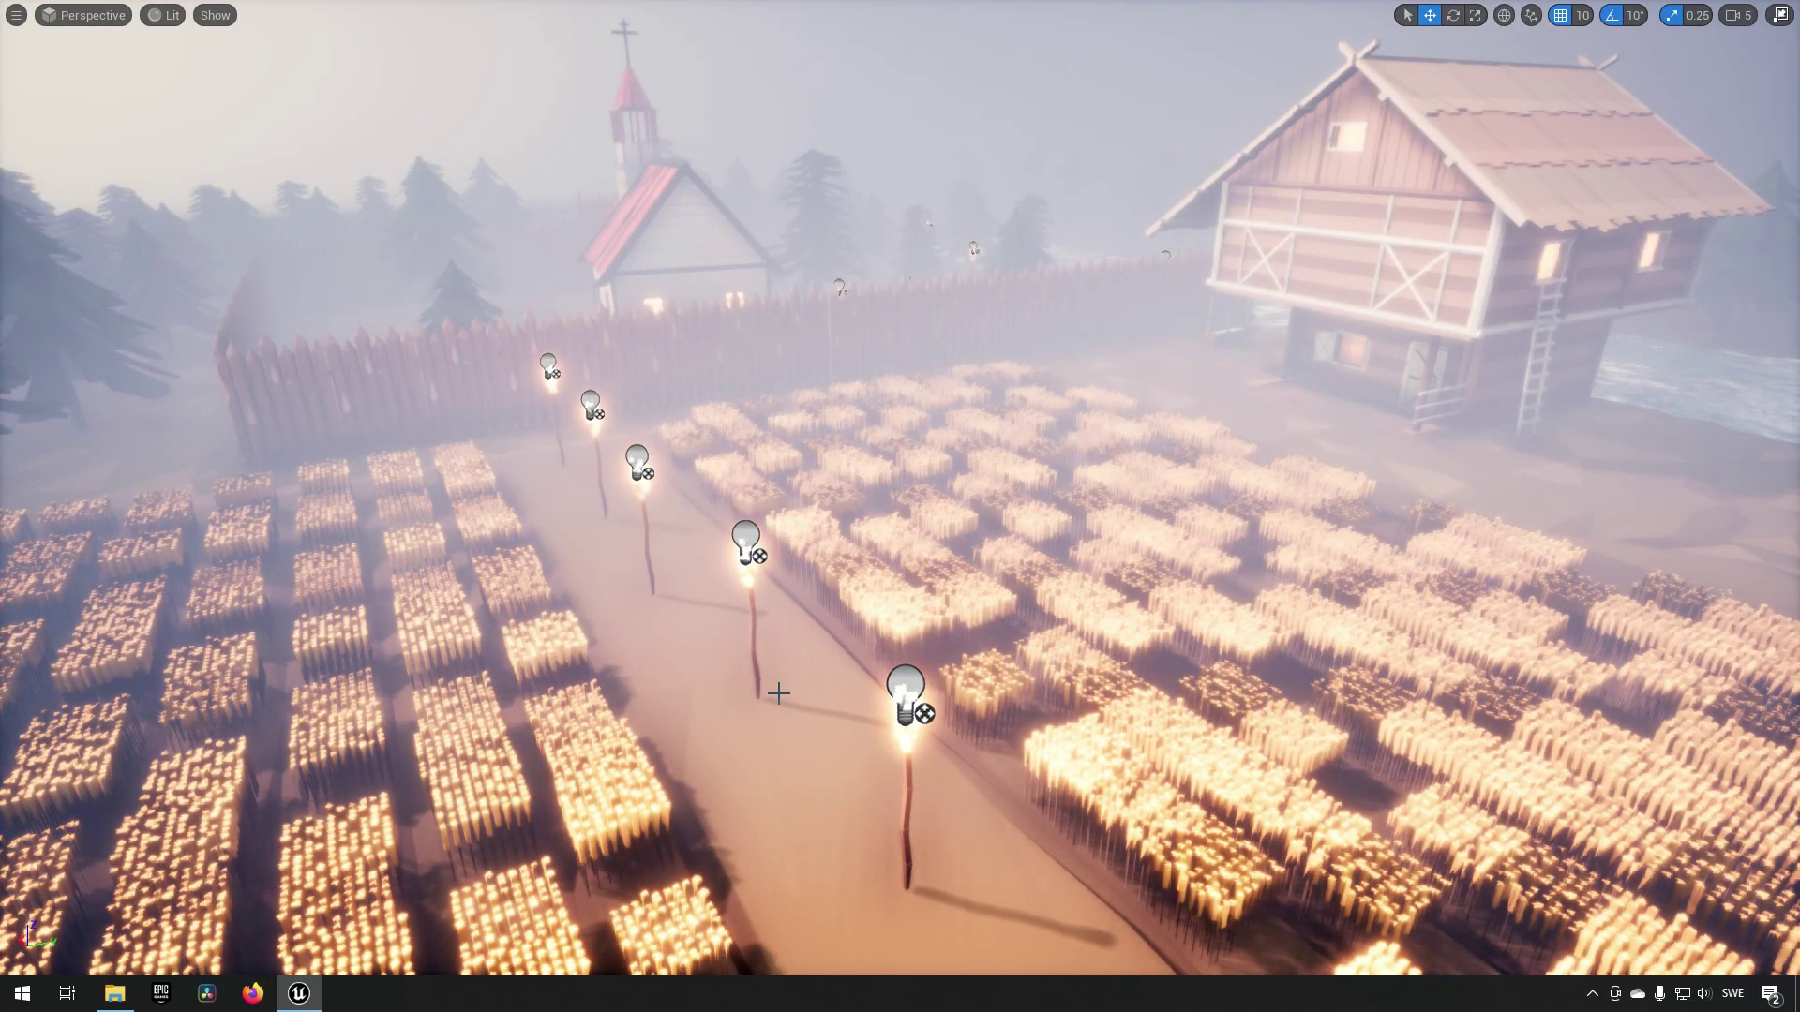
Open the Helloween level from the Demo folder and view its circus tents, pumpkins, witch-hat houses and windmills
key(ctrl+space)
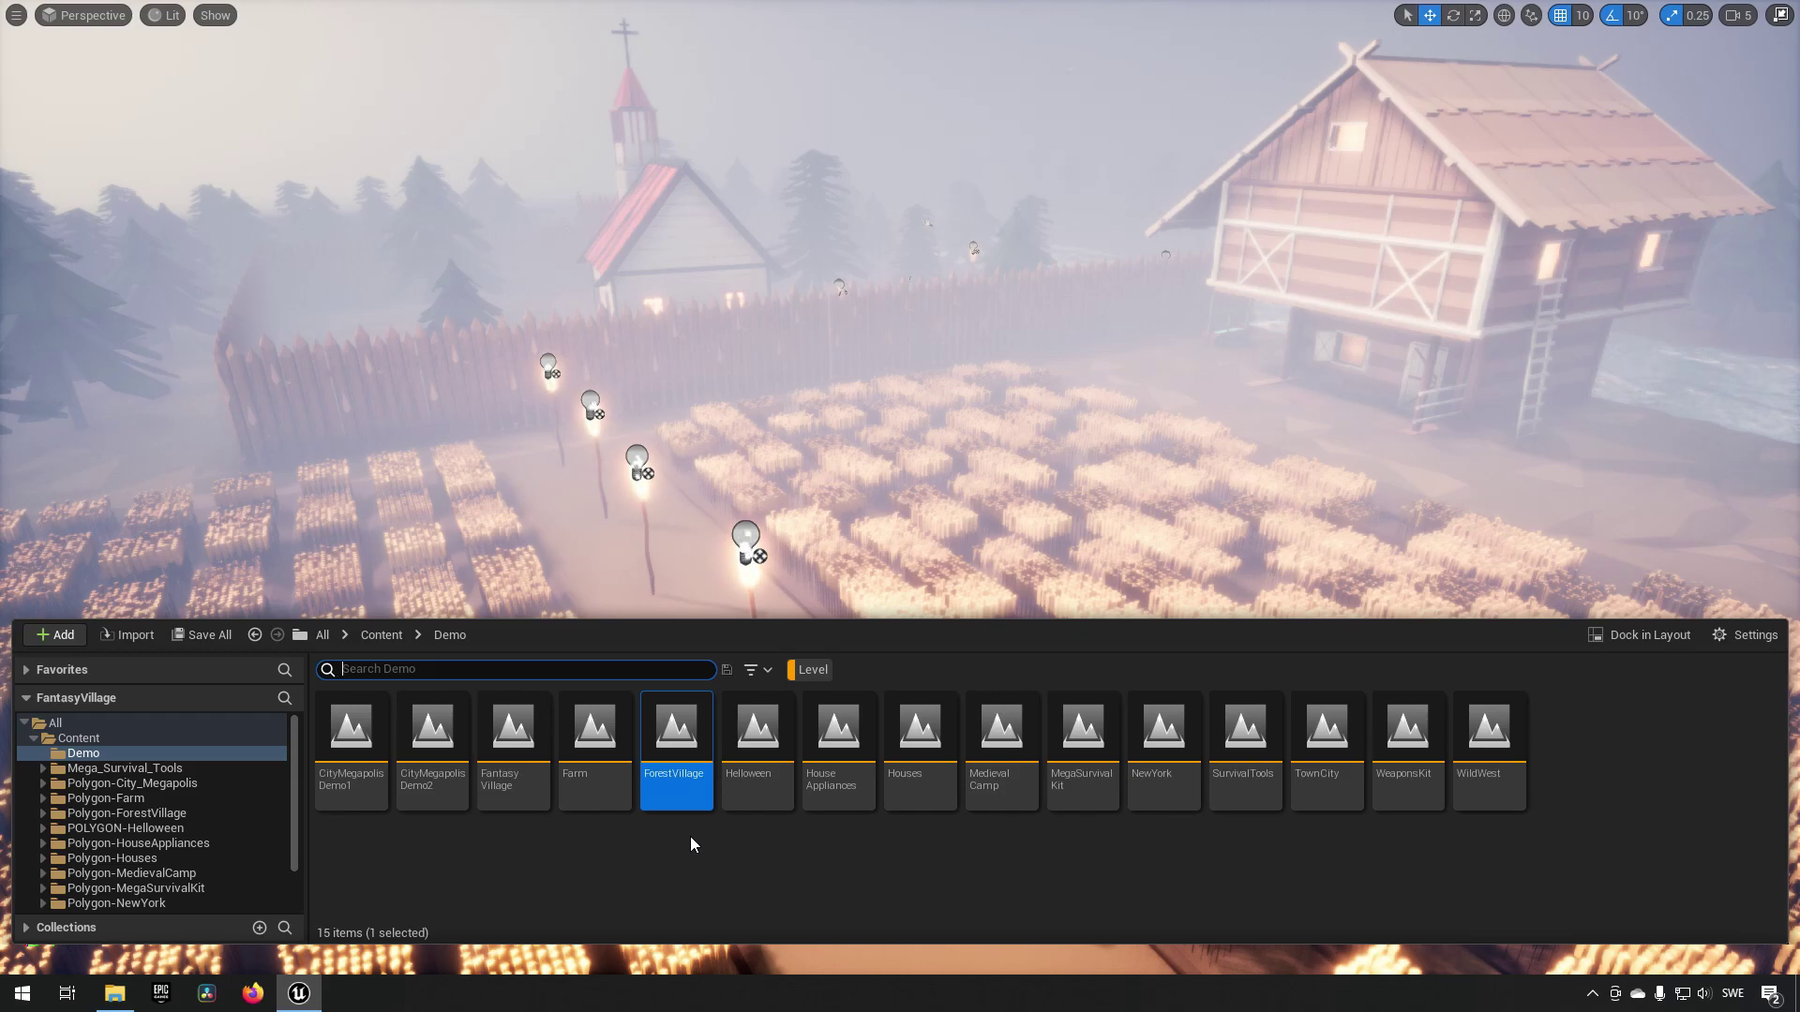
double_click(758, 732)
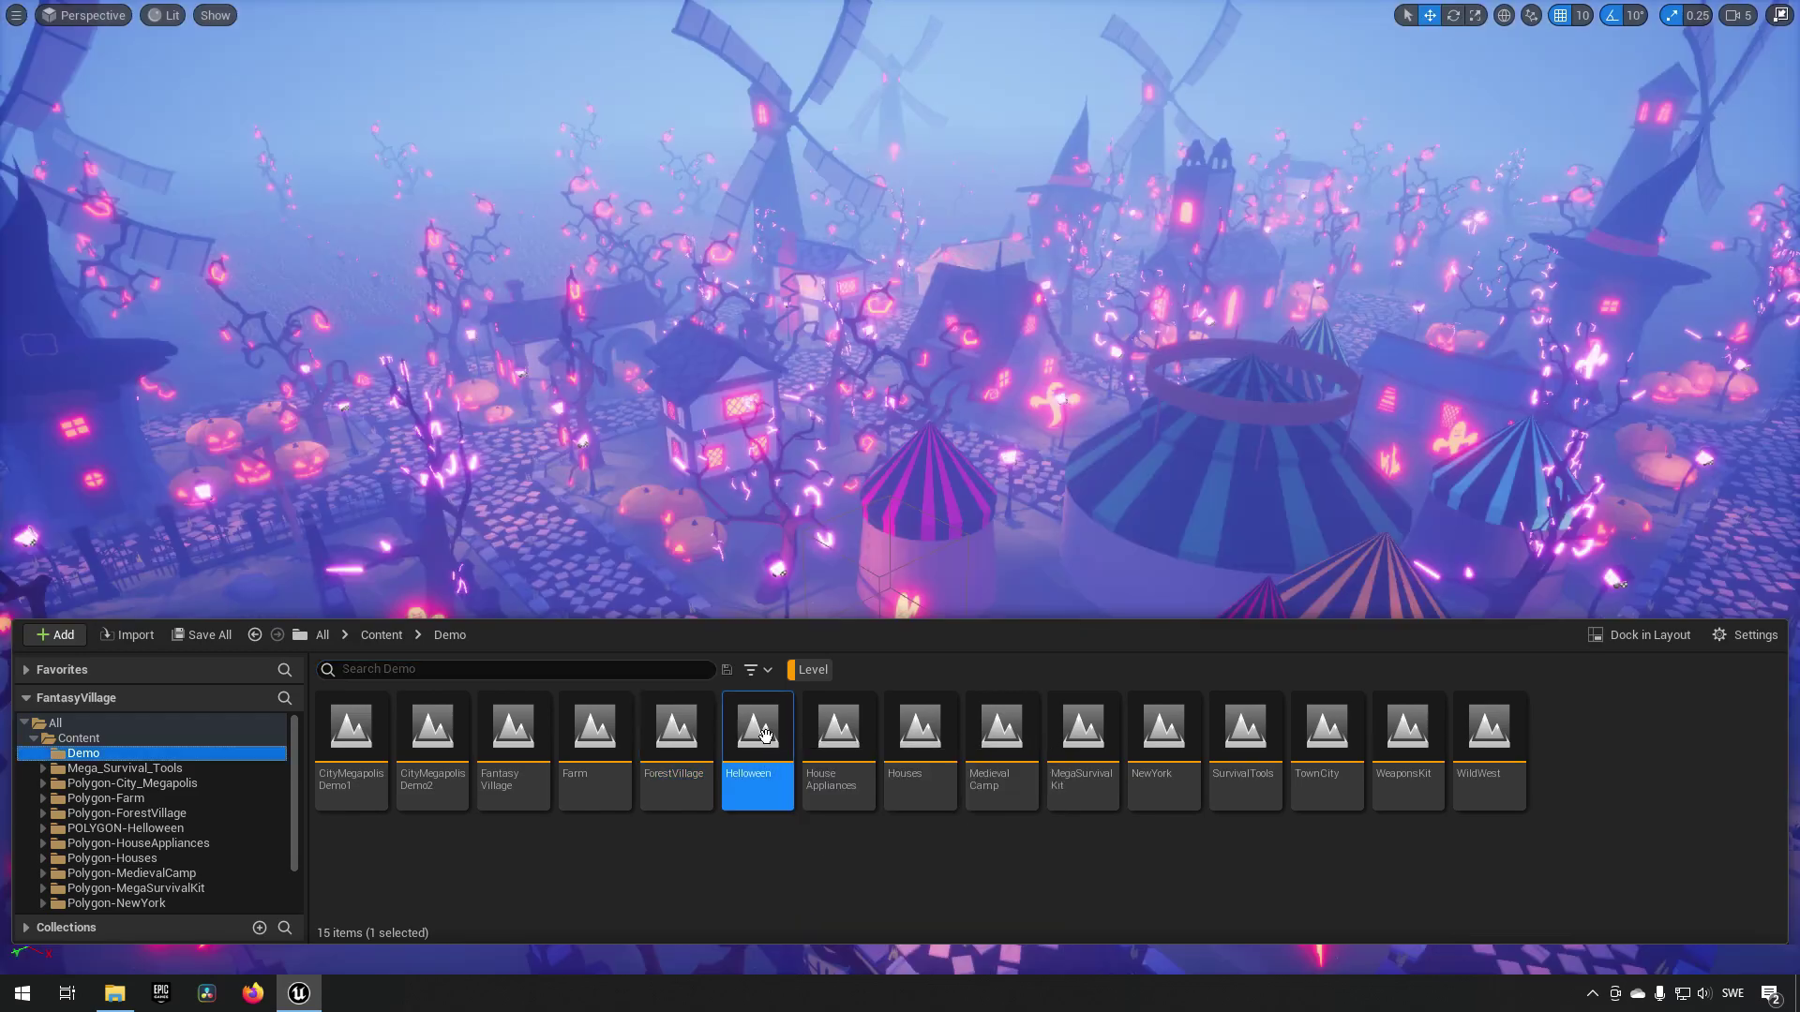
alt+drag(864, 633, 1022, 612)
right_drag(1022, 623, 1254, 617)
click(1067, 562)
alt+drag(1066, 563, 1068, 701)
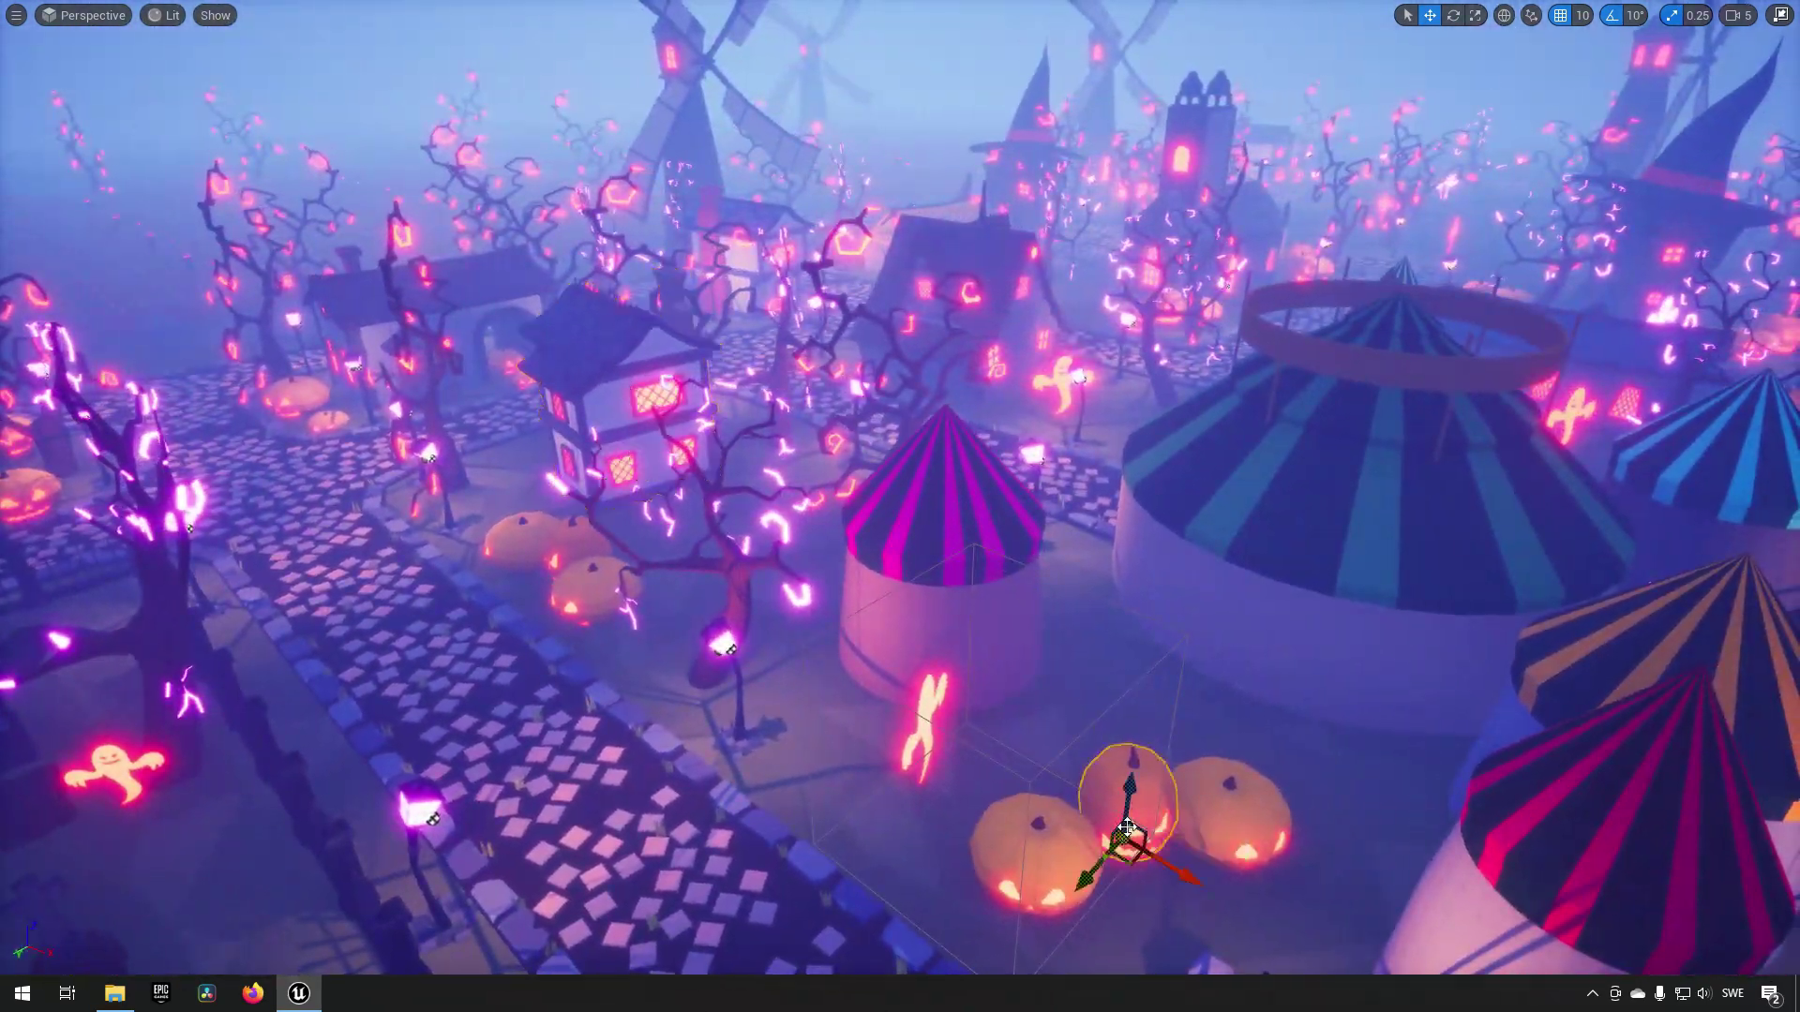
alt+drag(1133, 825, 1087, 790)
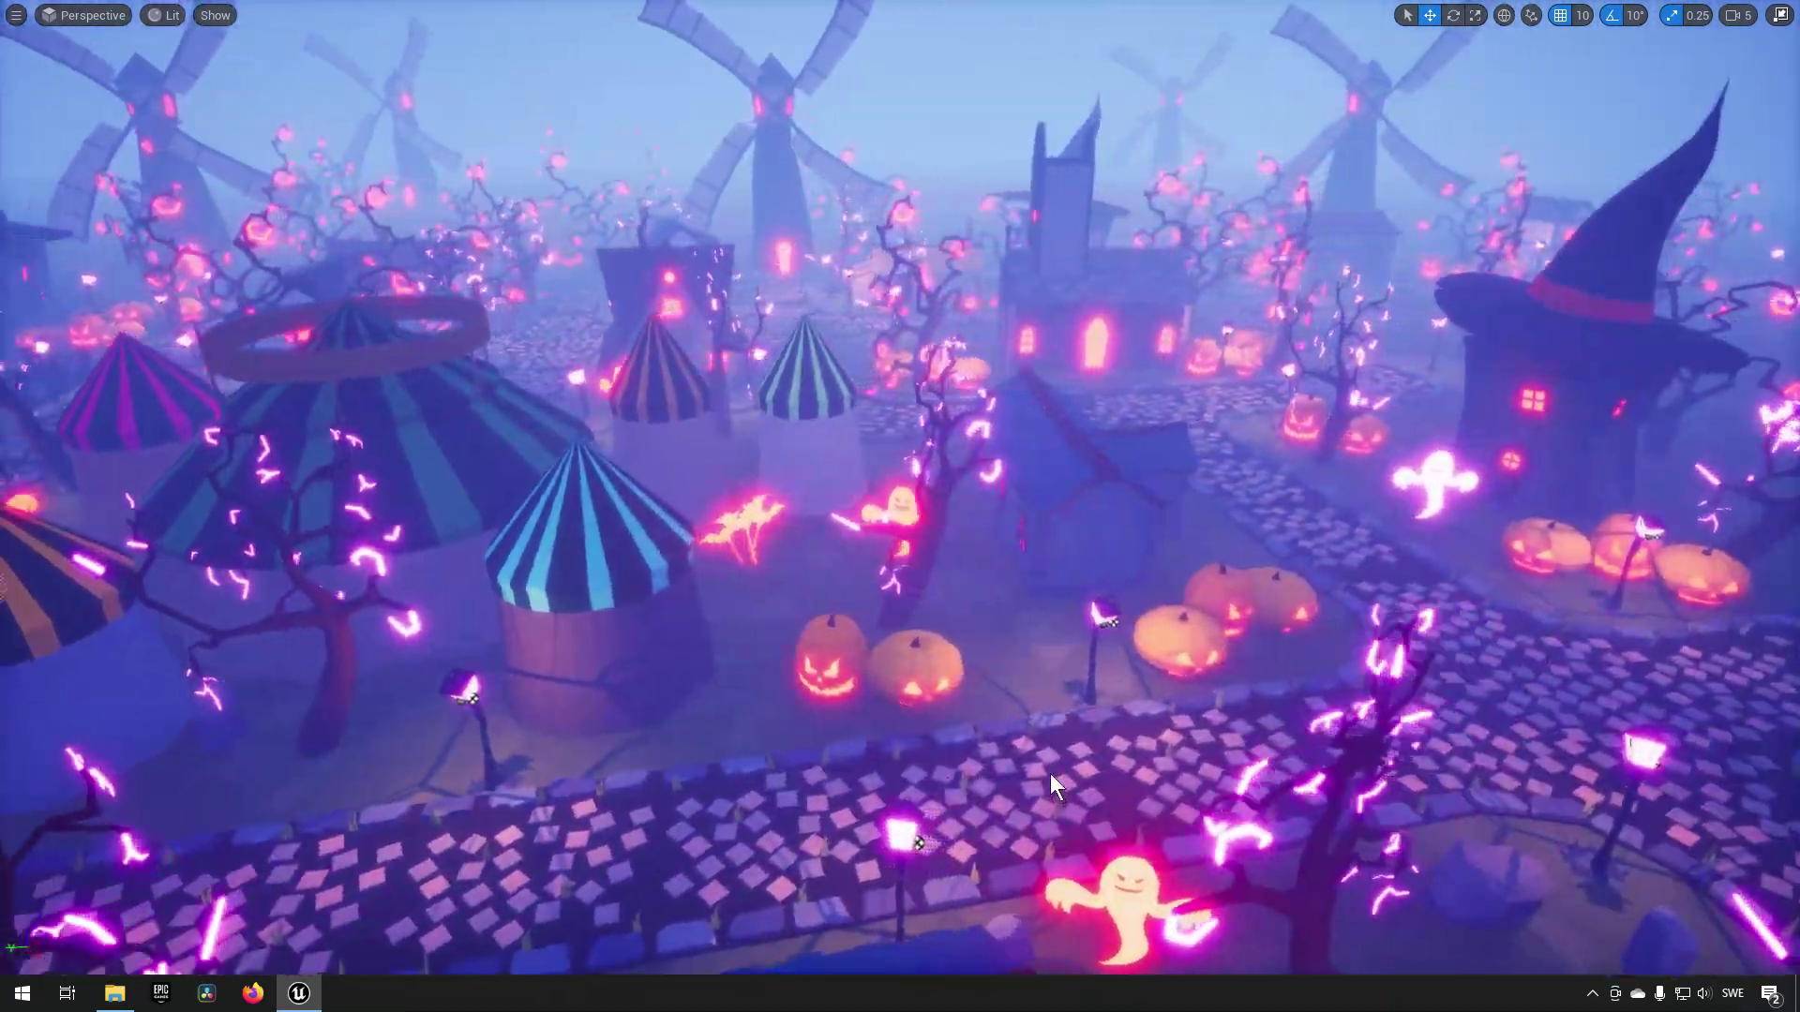
key(d)
right_drag(1022, 768, 996, 808)
Open the House Appliances level from the Demo folder
key(ctrl+space)
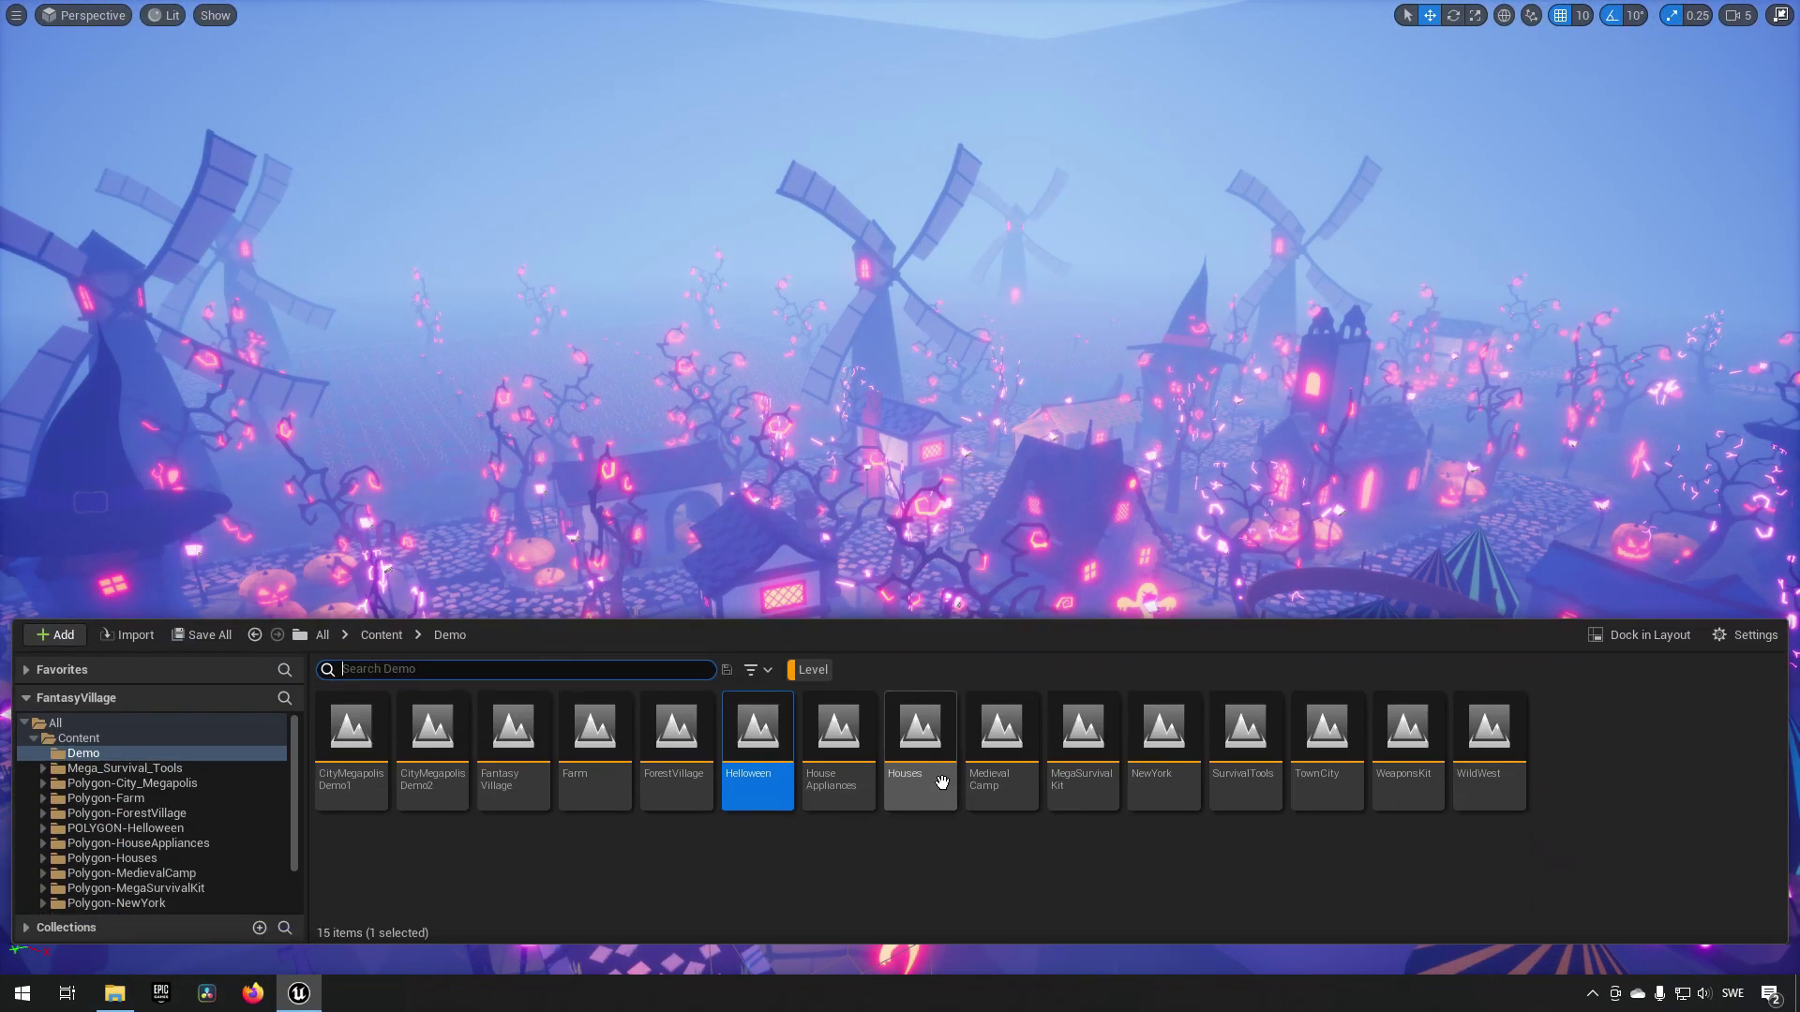
double_click(838, 731)
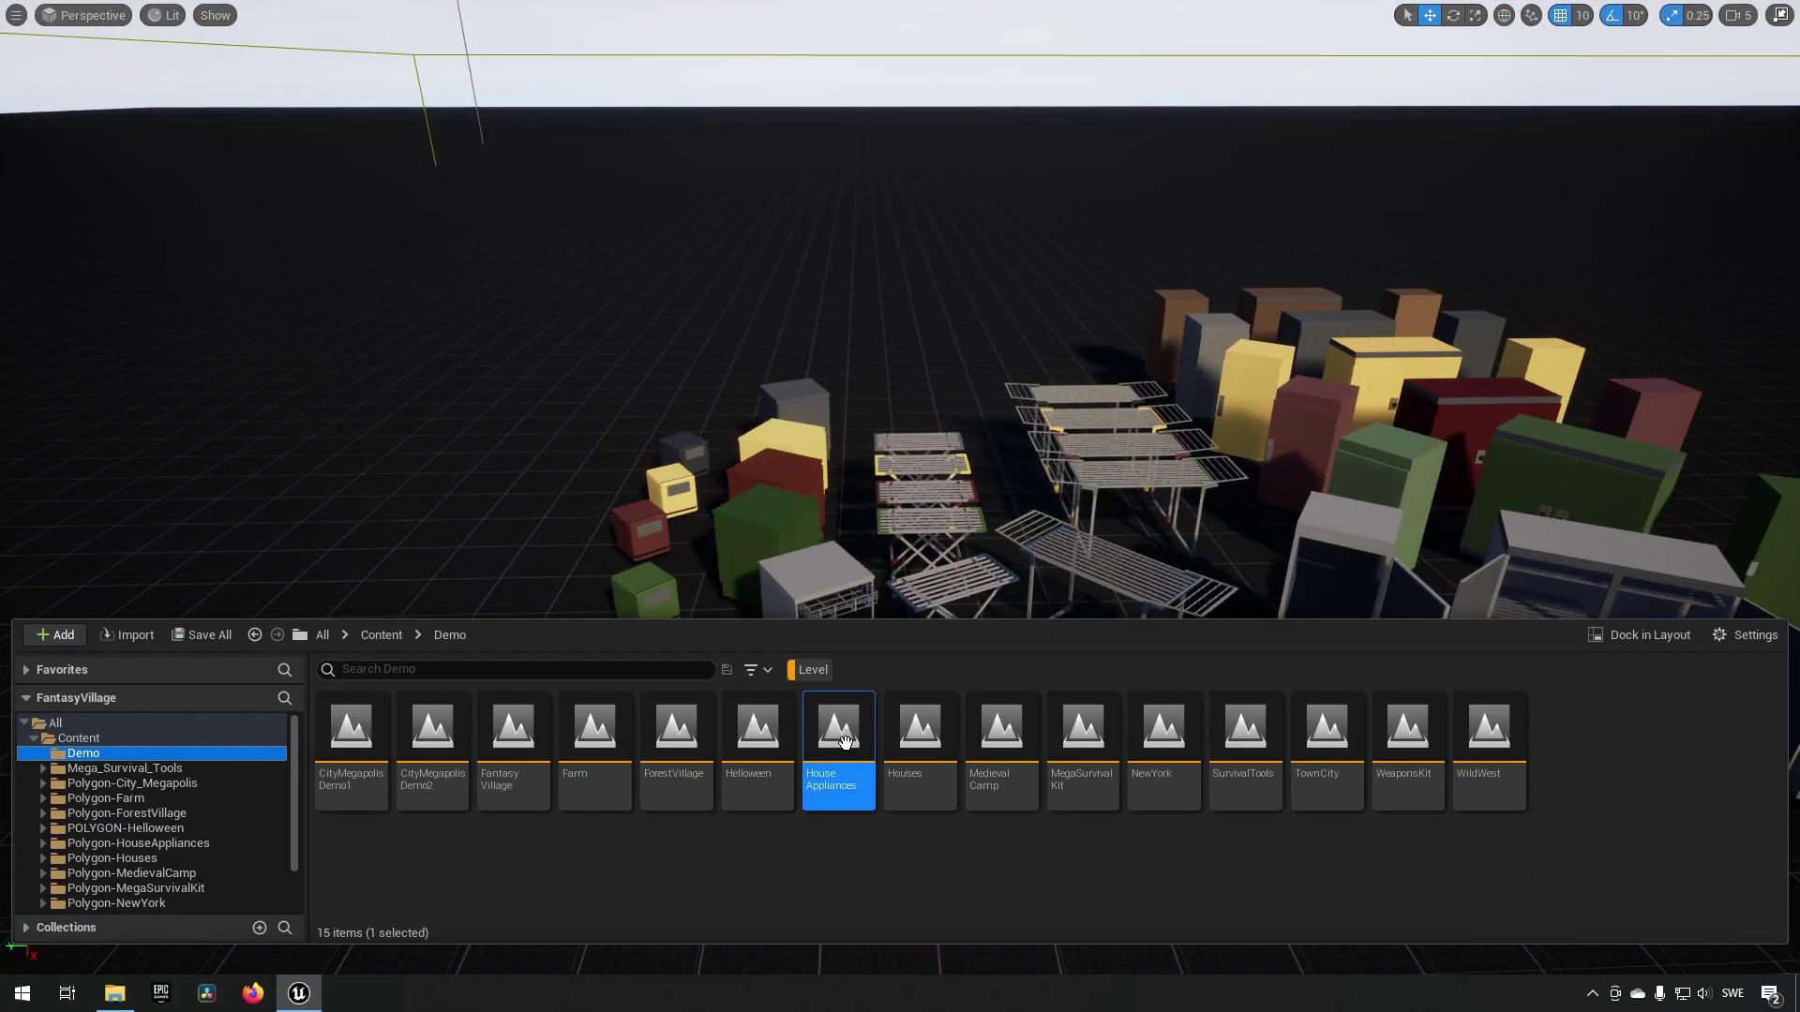
key(ctrl+space)
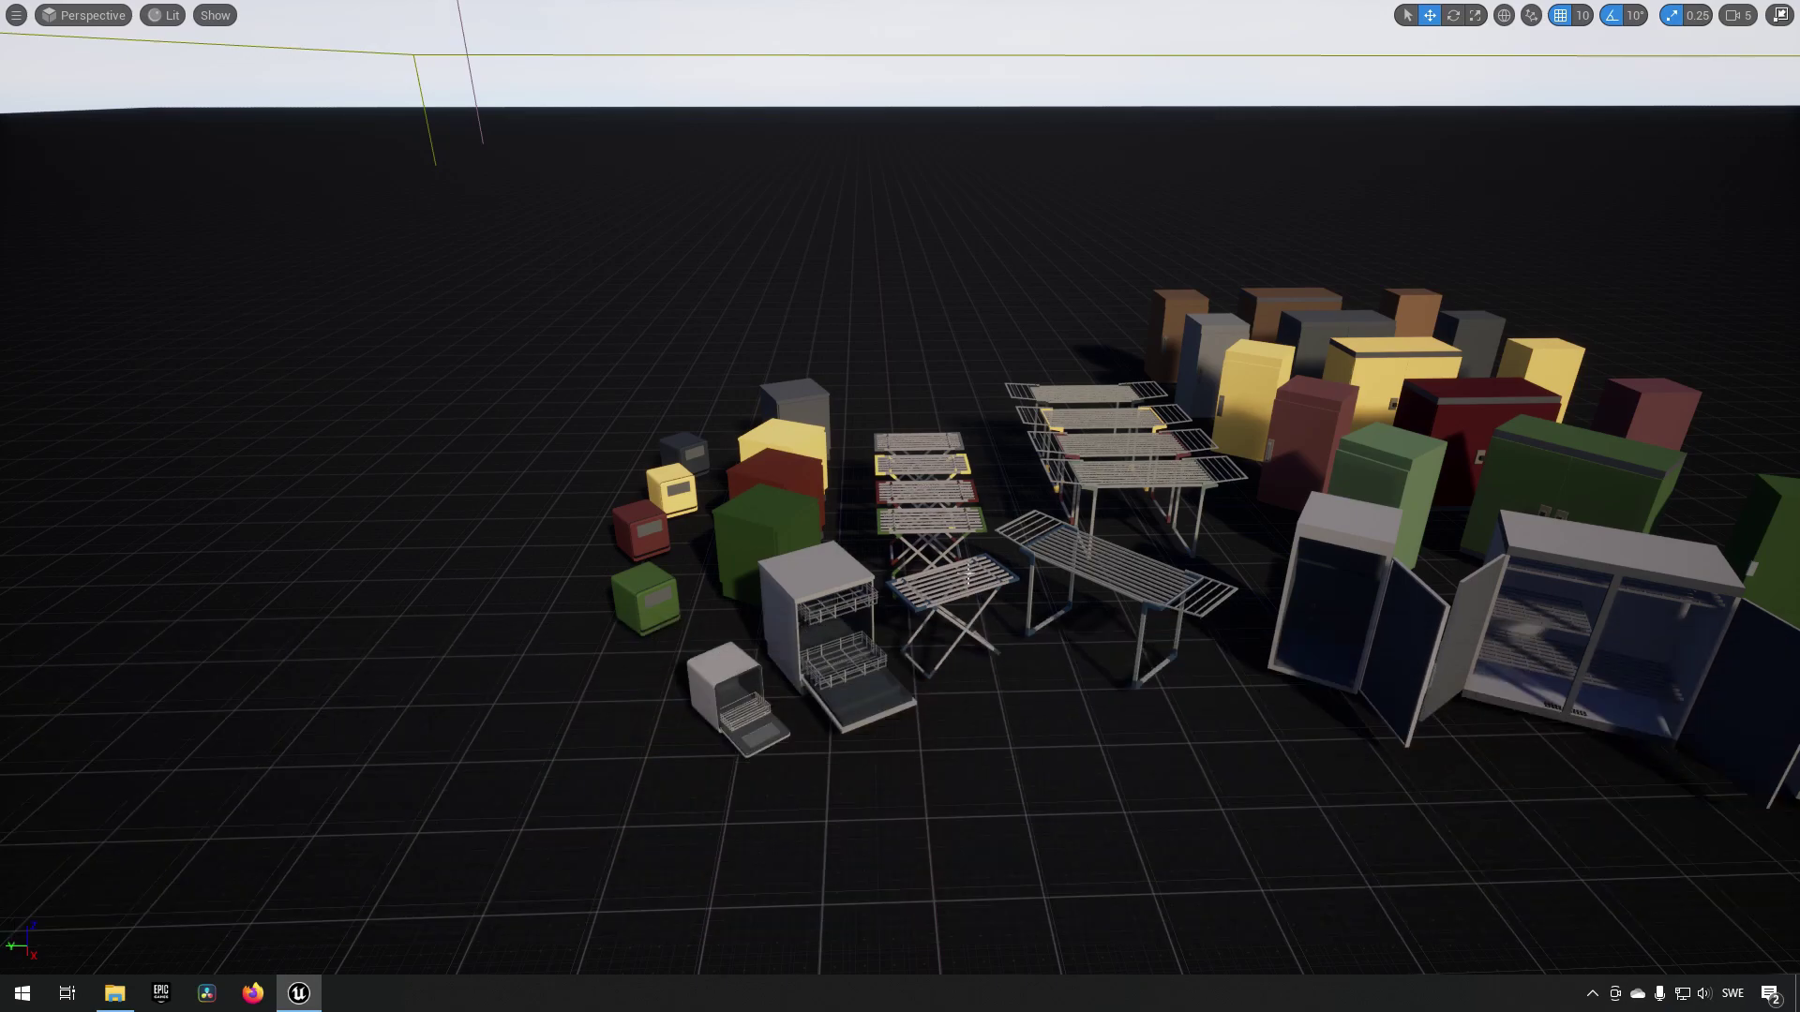
View all the appliance groups in the level from a distance
right_drag(906, 553, 1001, 526)
key(s)
key(d)
key(s)
key(a)
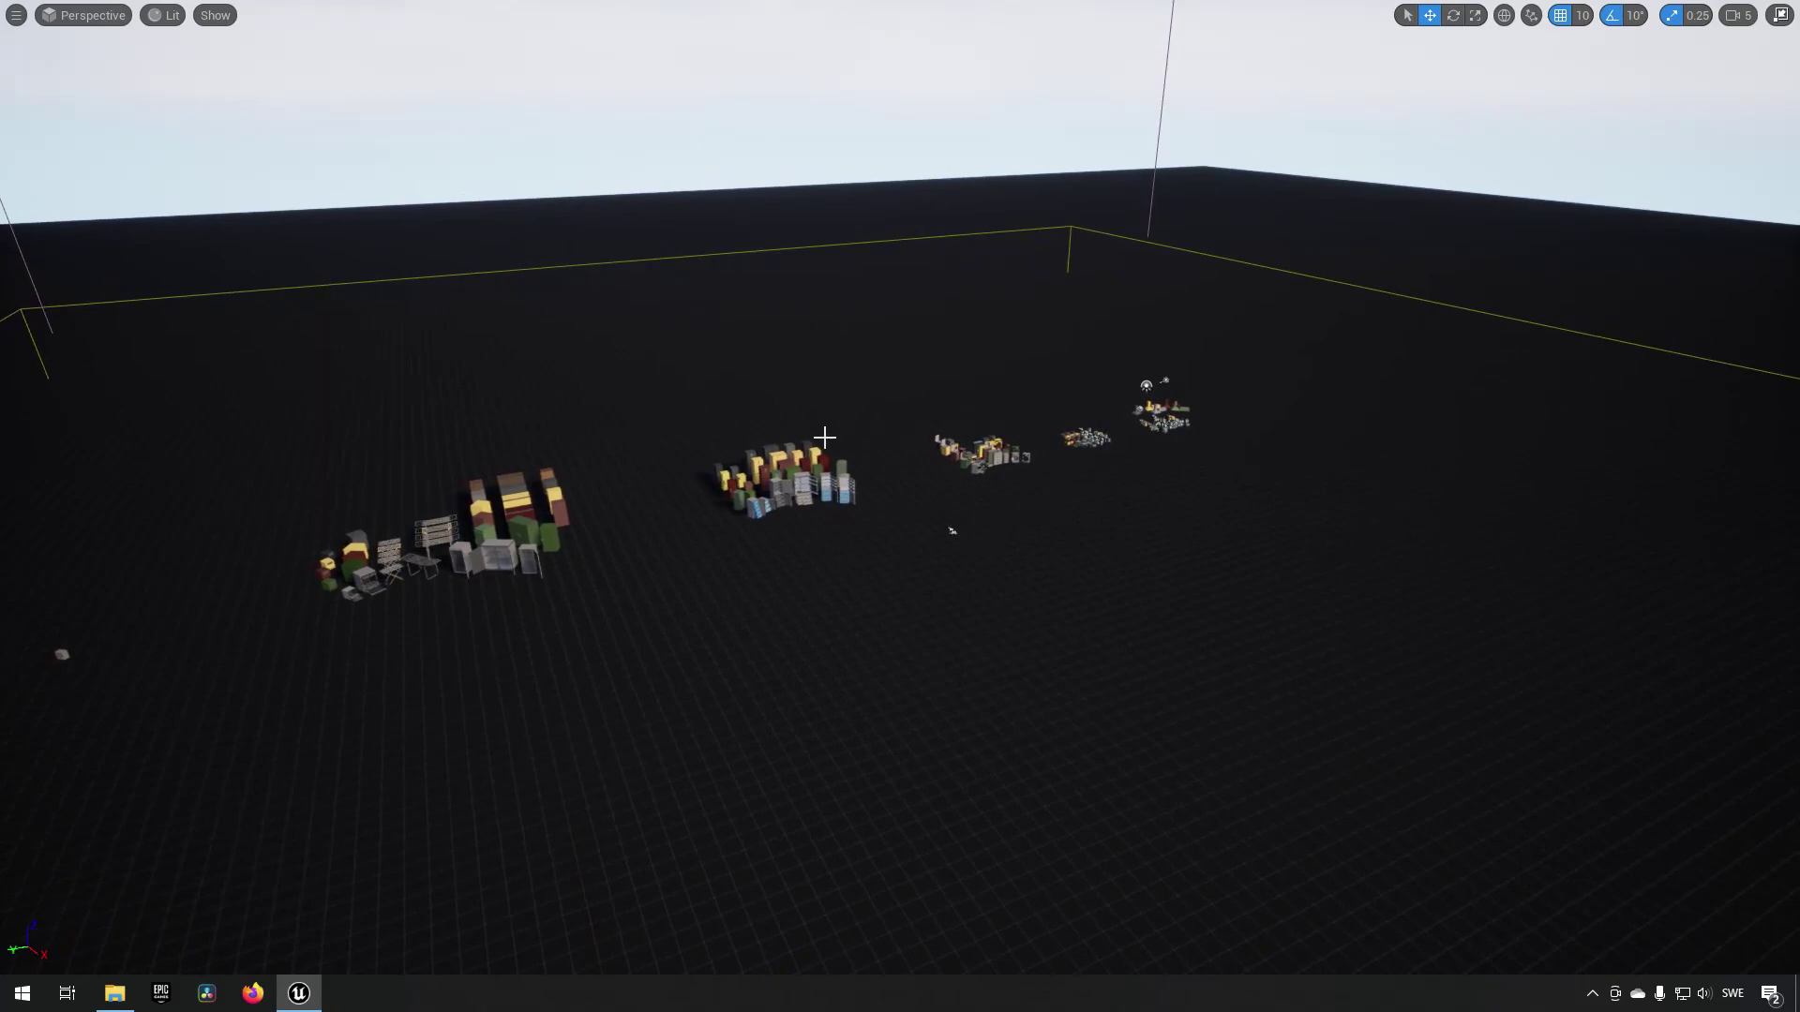
scroll(923, 520, up, 12)
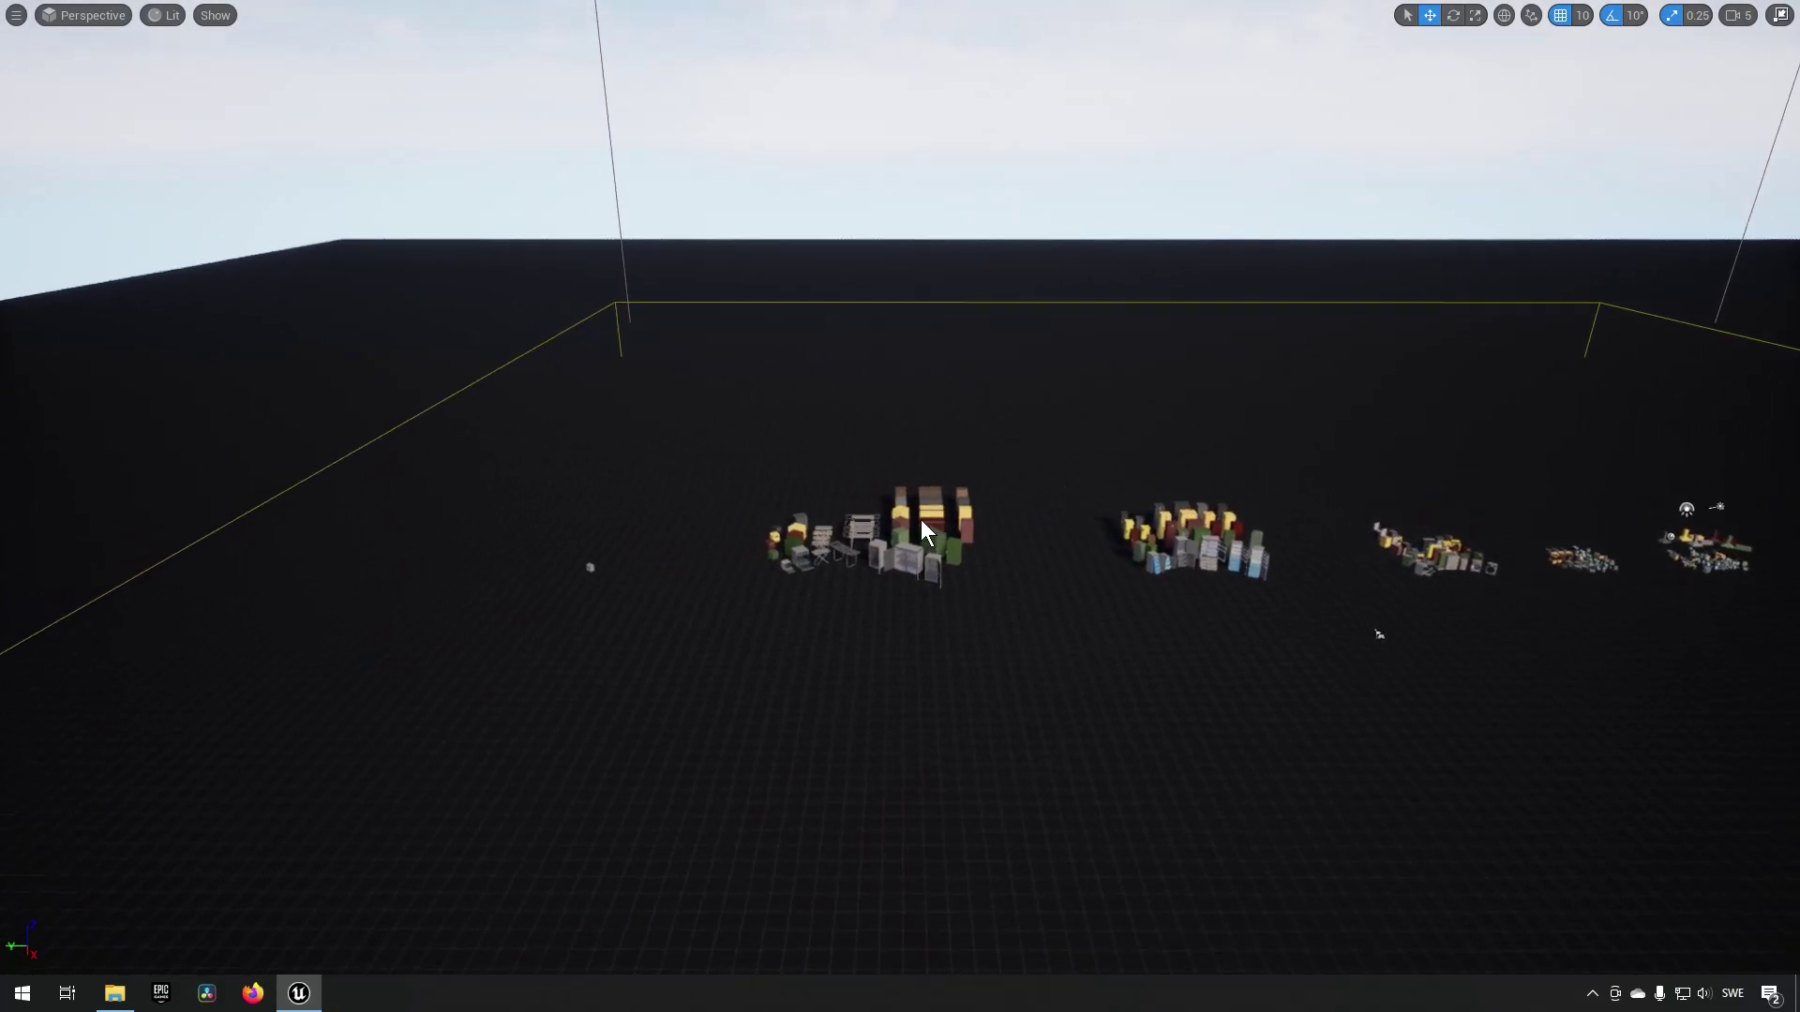
Examine the dishwashers, drying racks and refrigerators and their colour variants up close
key(w)
right_drag(925, 543, 964, 453)
key(a)
key(d)
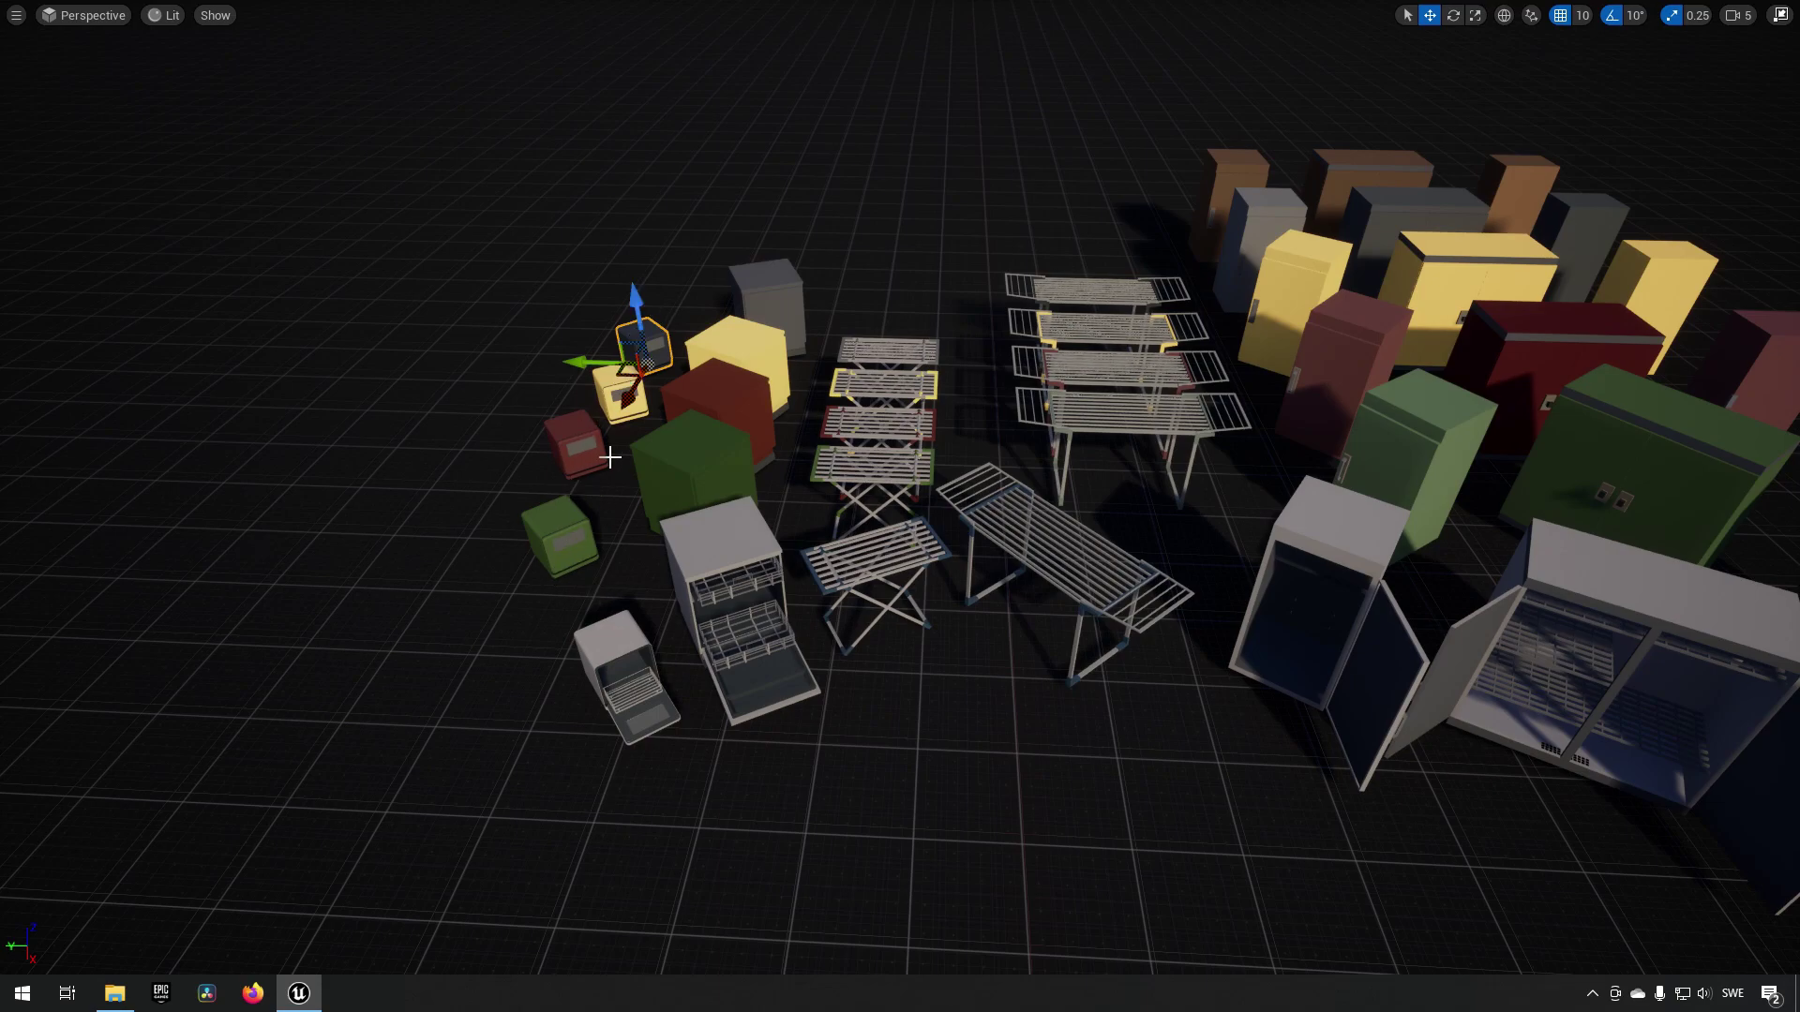
key(d)
mouse_move(949, 446)
right_down()
mouse_move(990, 446)
mouse_move(962, 425)
mouse_move(981, 426)
mouse_move(941, 443)
right_up()
key(w)
mouse_move(914, 635)
right_down()
mouse_move(953, 633)
mouse_move(941, 623)
right_up()
scroll(937, 622, up, 5)
key(d)
key(a)
mouse_move(1031, 429)
right_down()
mouse_move(1179, 388)
mouse_move(1054, 421)
right_up()
key(s)
key(a)
key(w)
key(a)
key(s)
key(a)
Open the Houses level from the Demo folder and view the town with its helipad
key(ctrl+space)
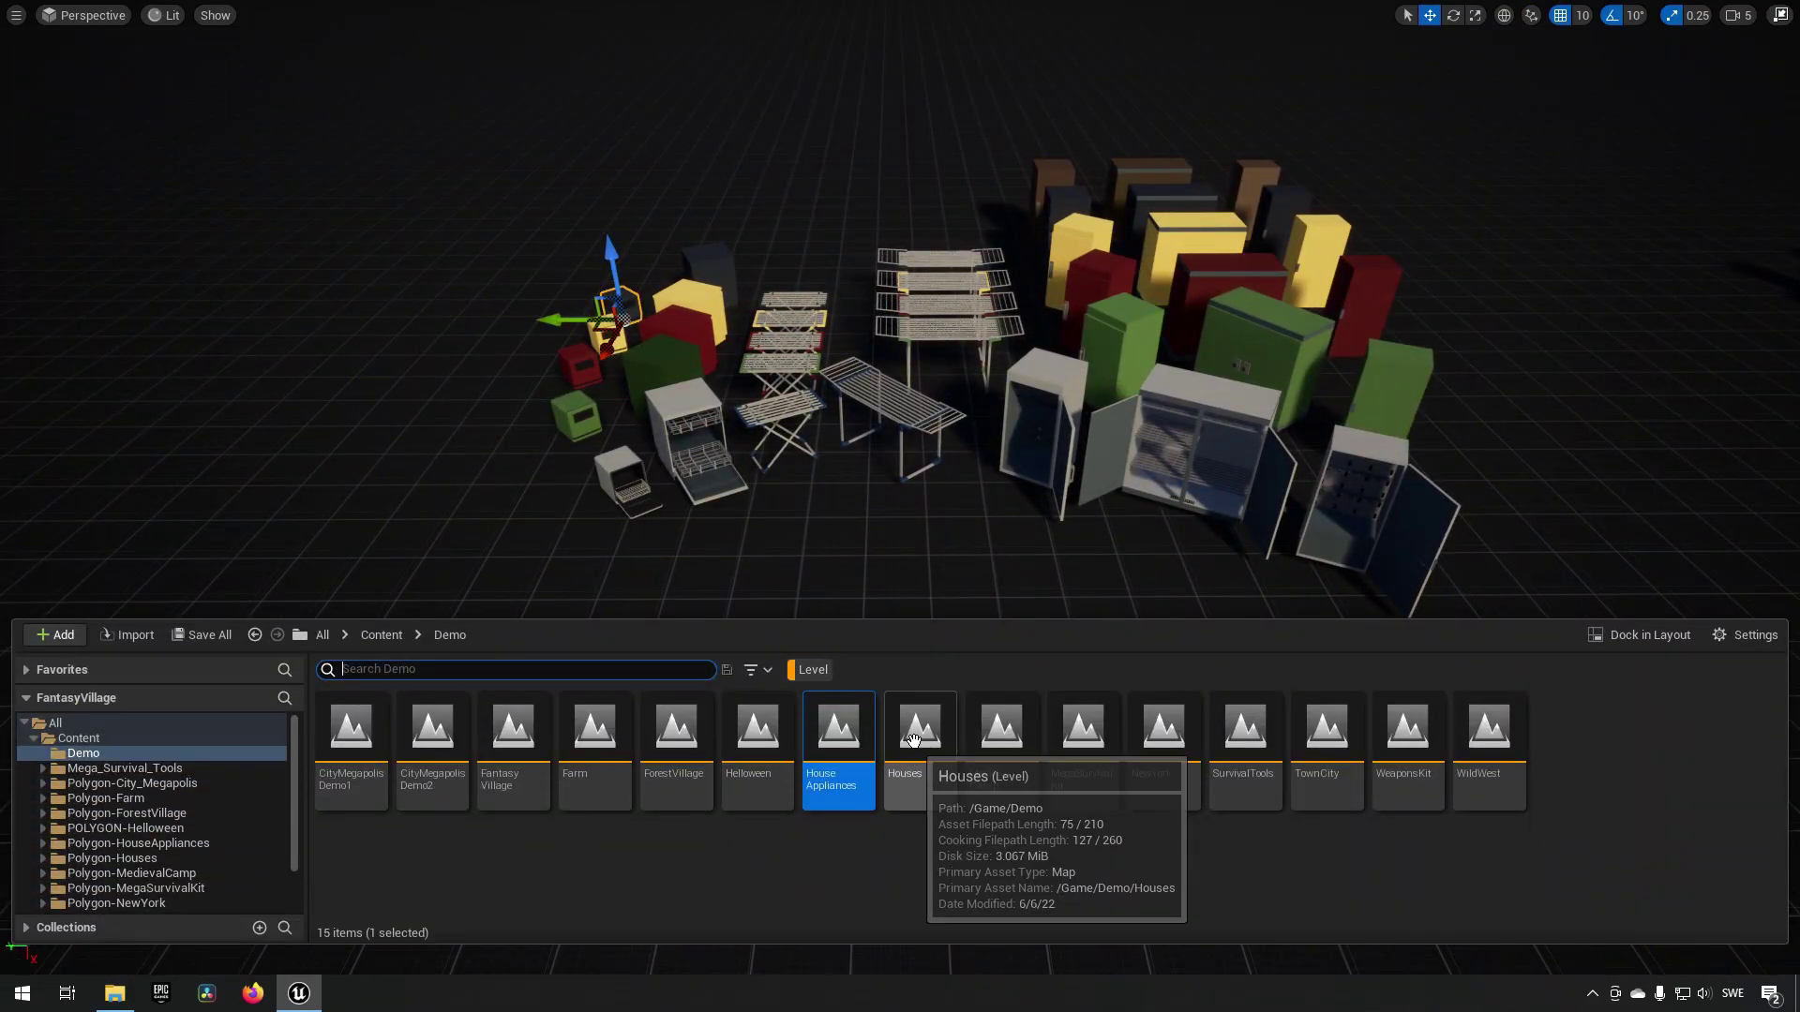
double_click(914, 738)
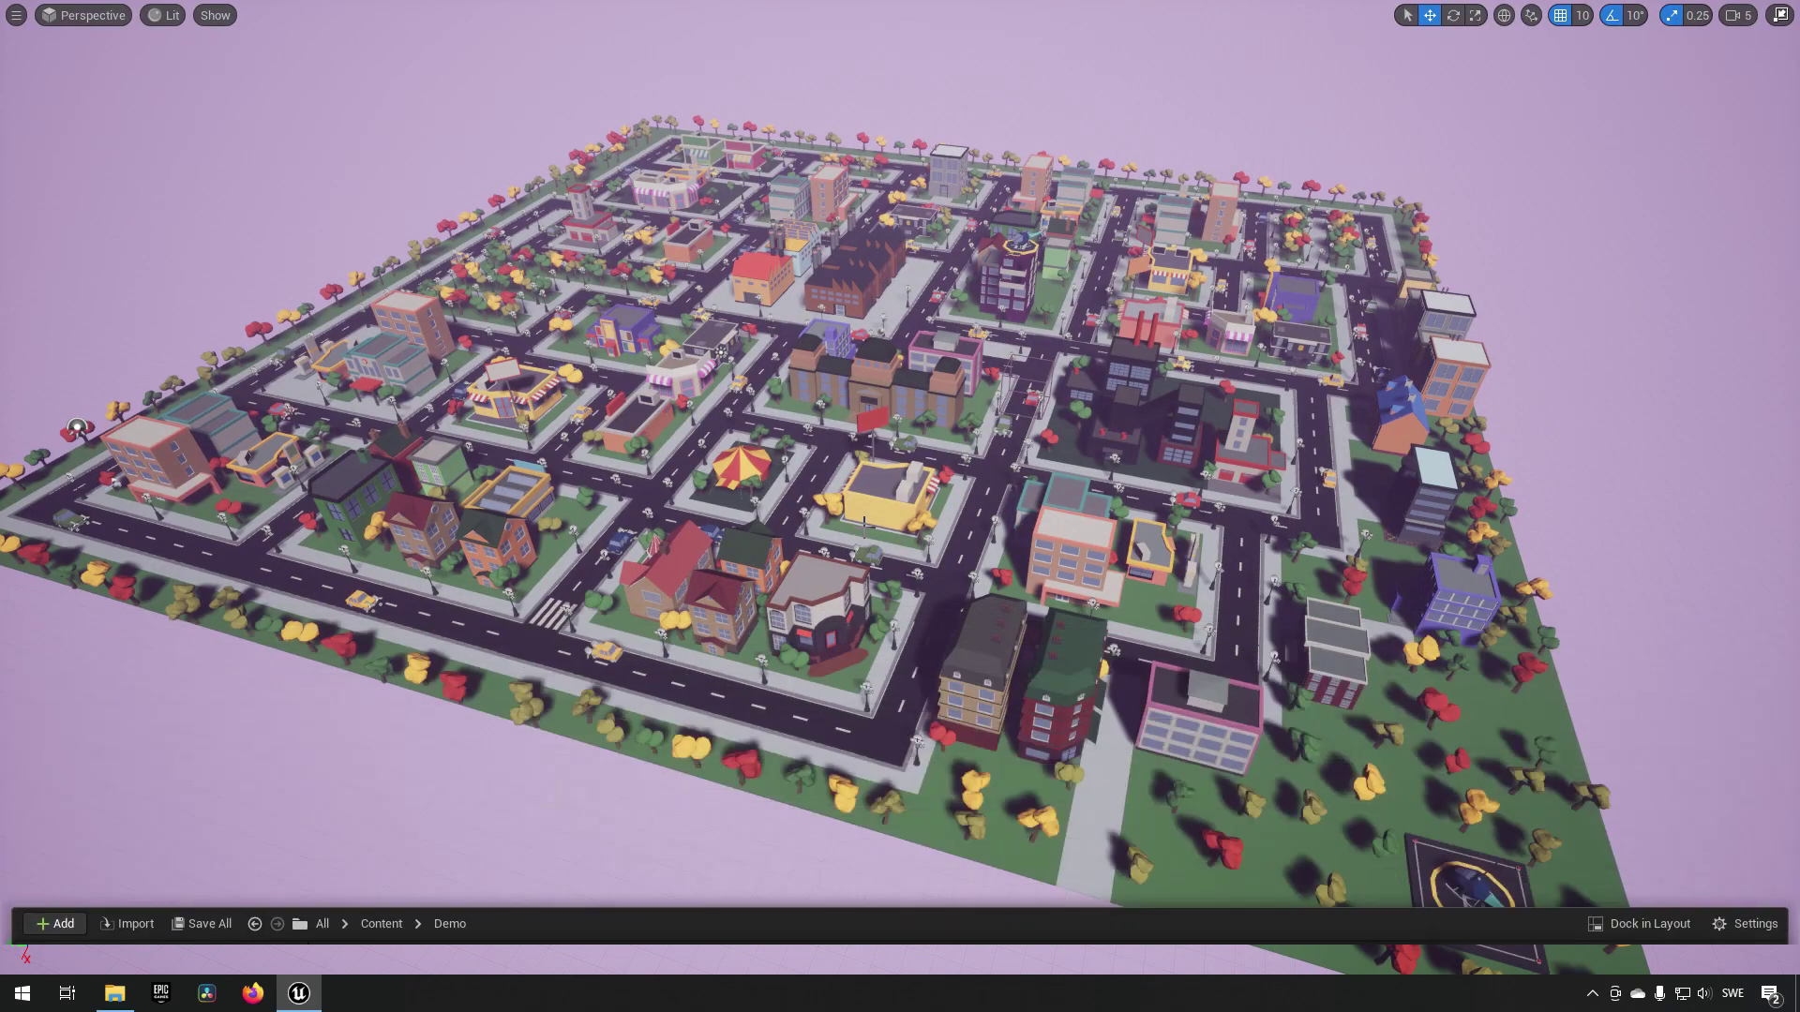
scroll(987, 578, up, 5)
scroll(1072, 589, up, 4)
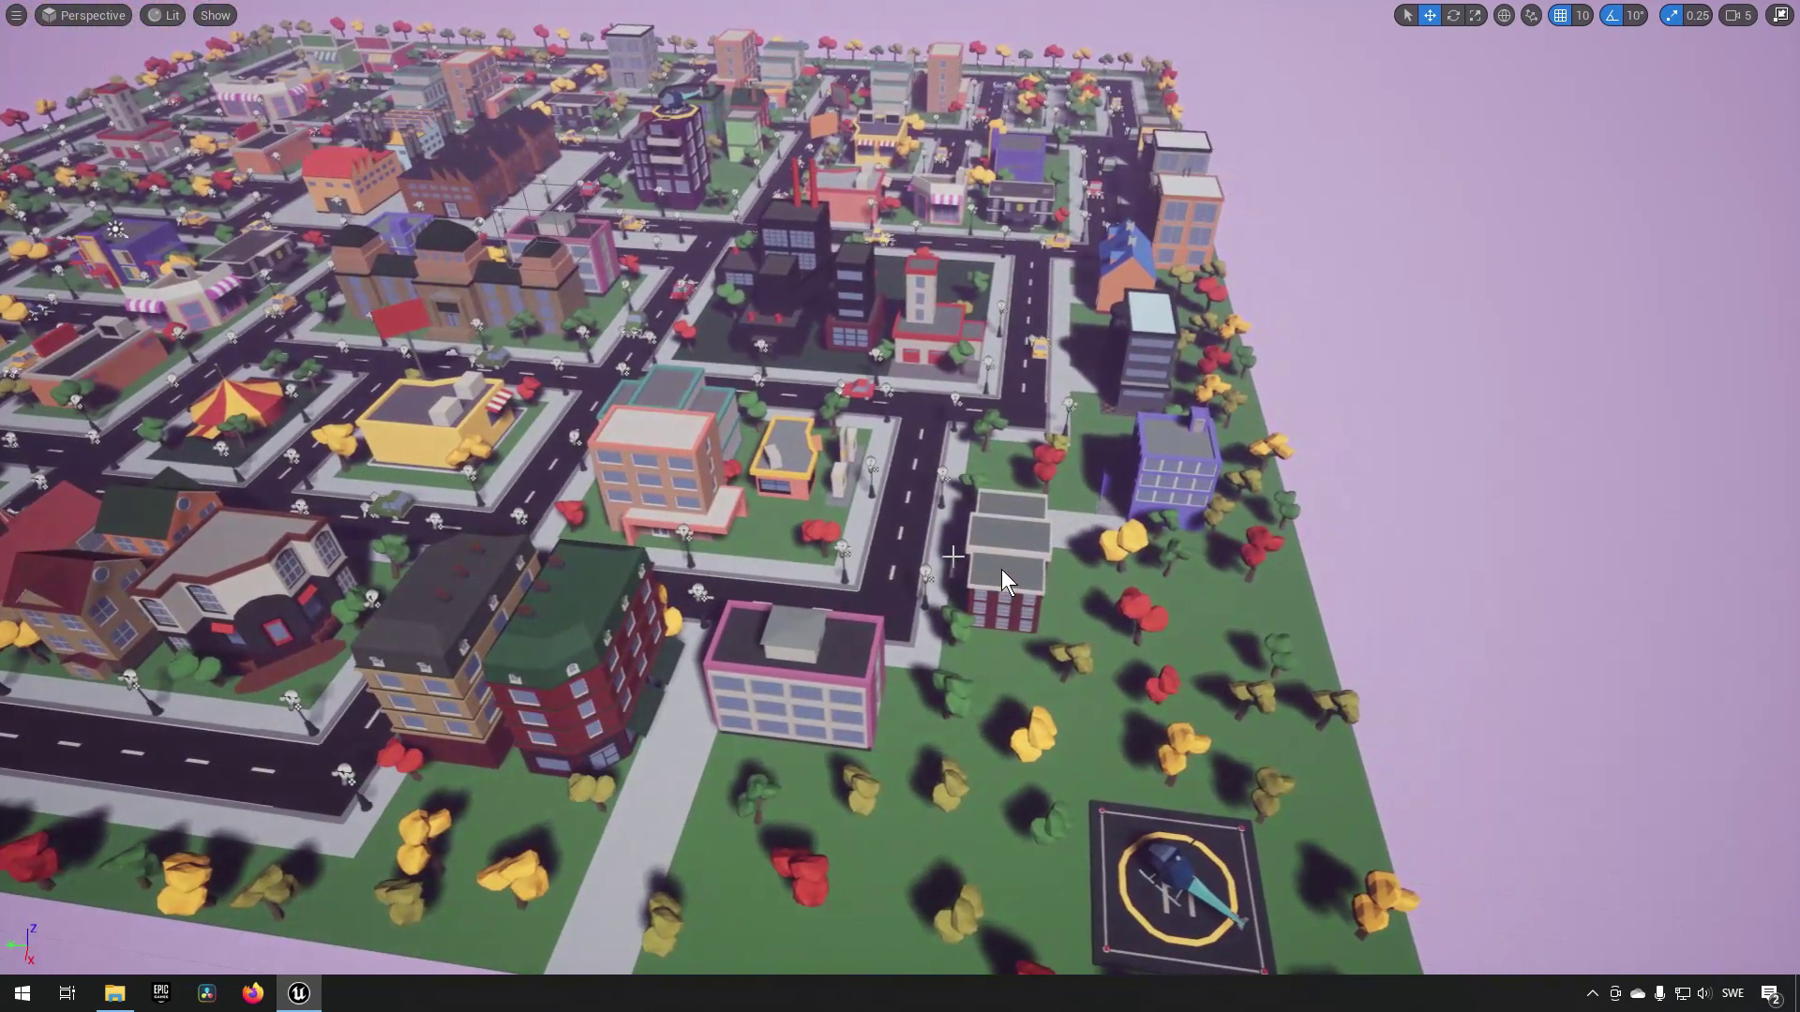
right_drag(987, 578, 954, 615)
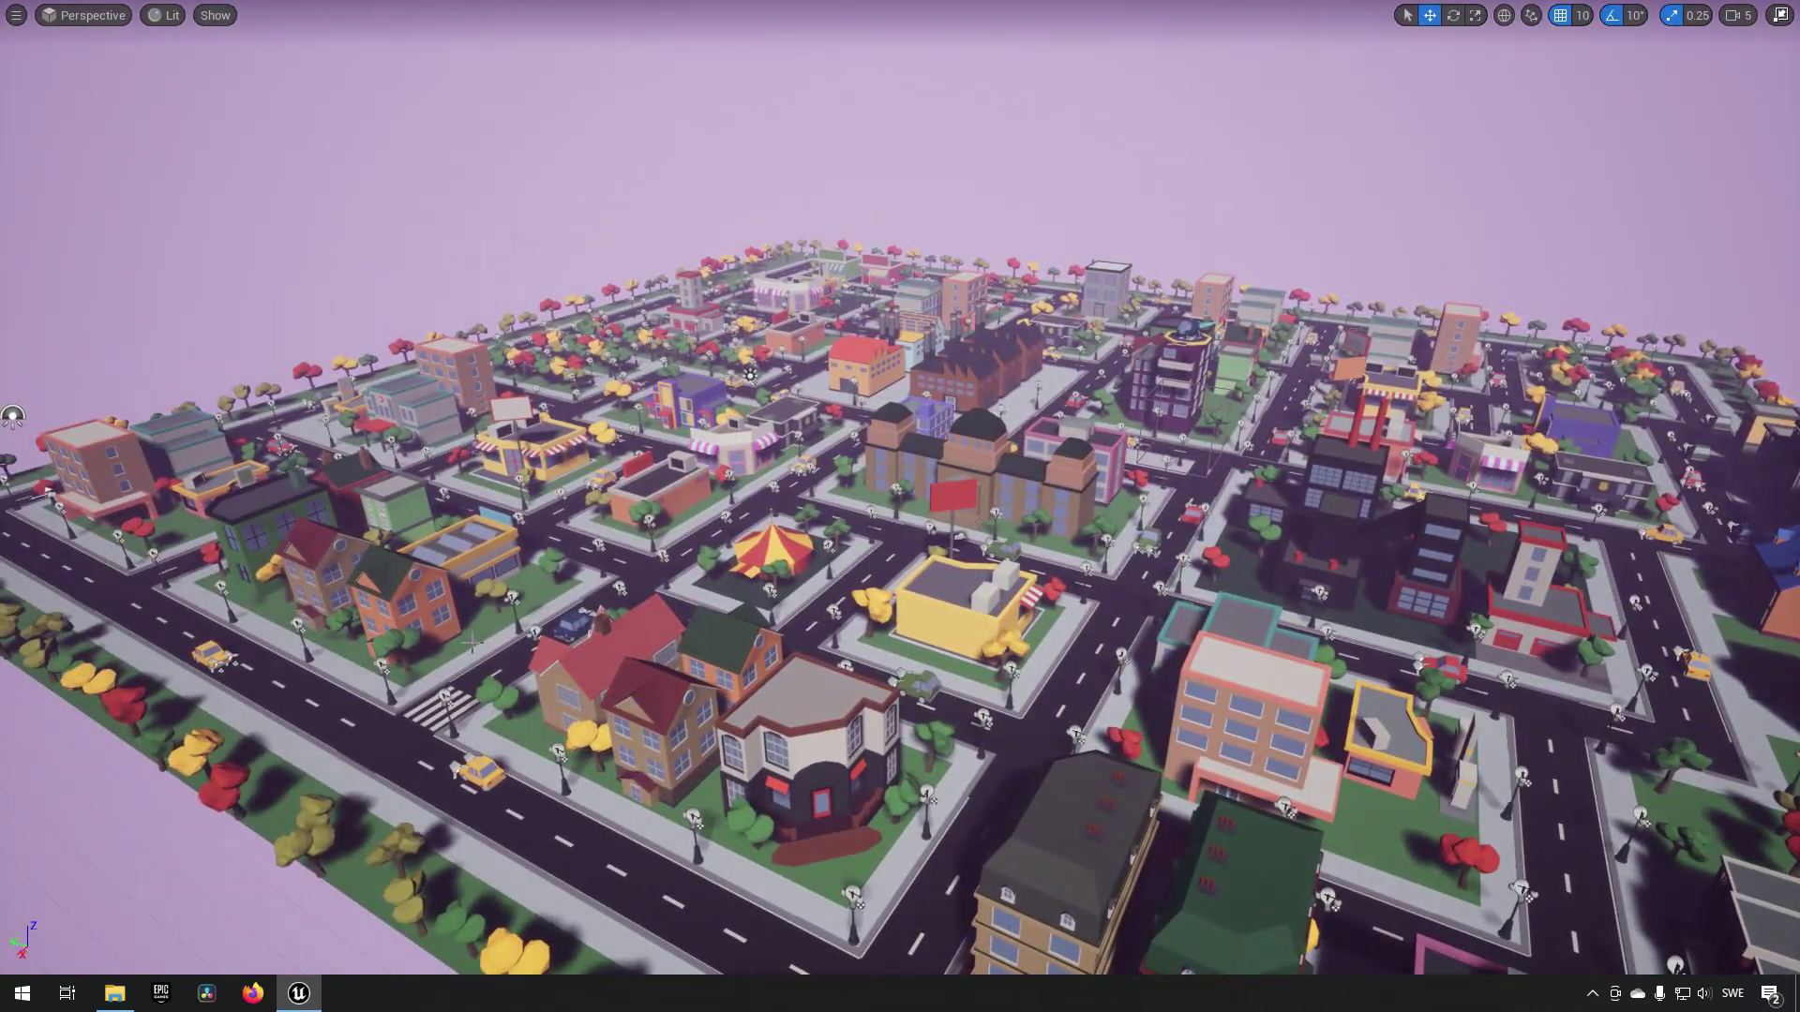
Examine the town's streets, factories, shops, circus tent and domed building from several angles
right_drag(478, 637, 1066, 655)
click(1115, 722)
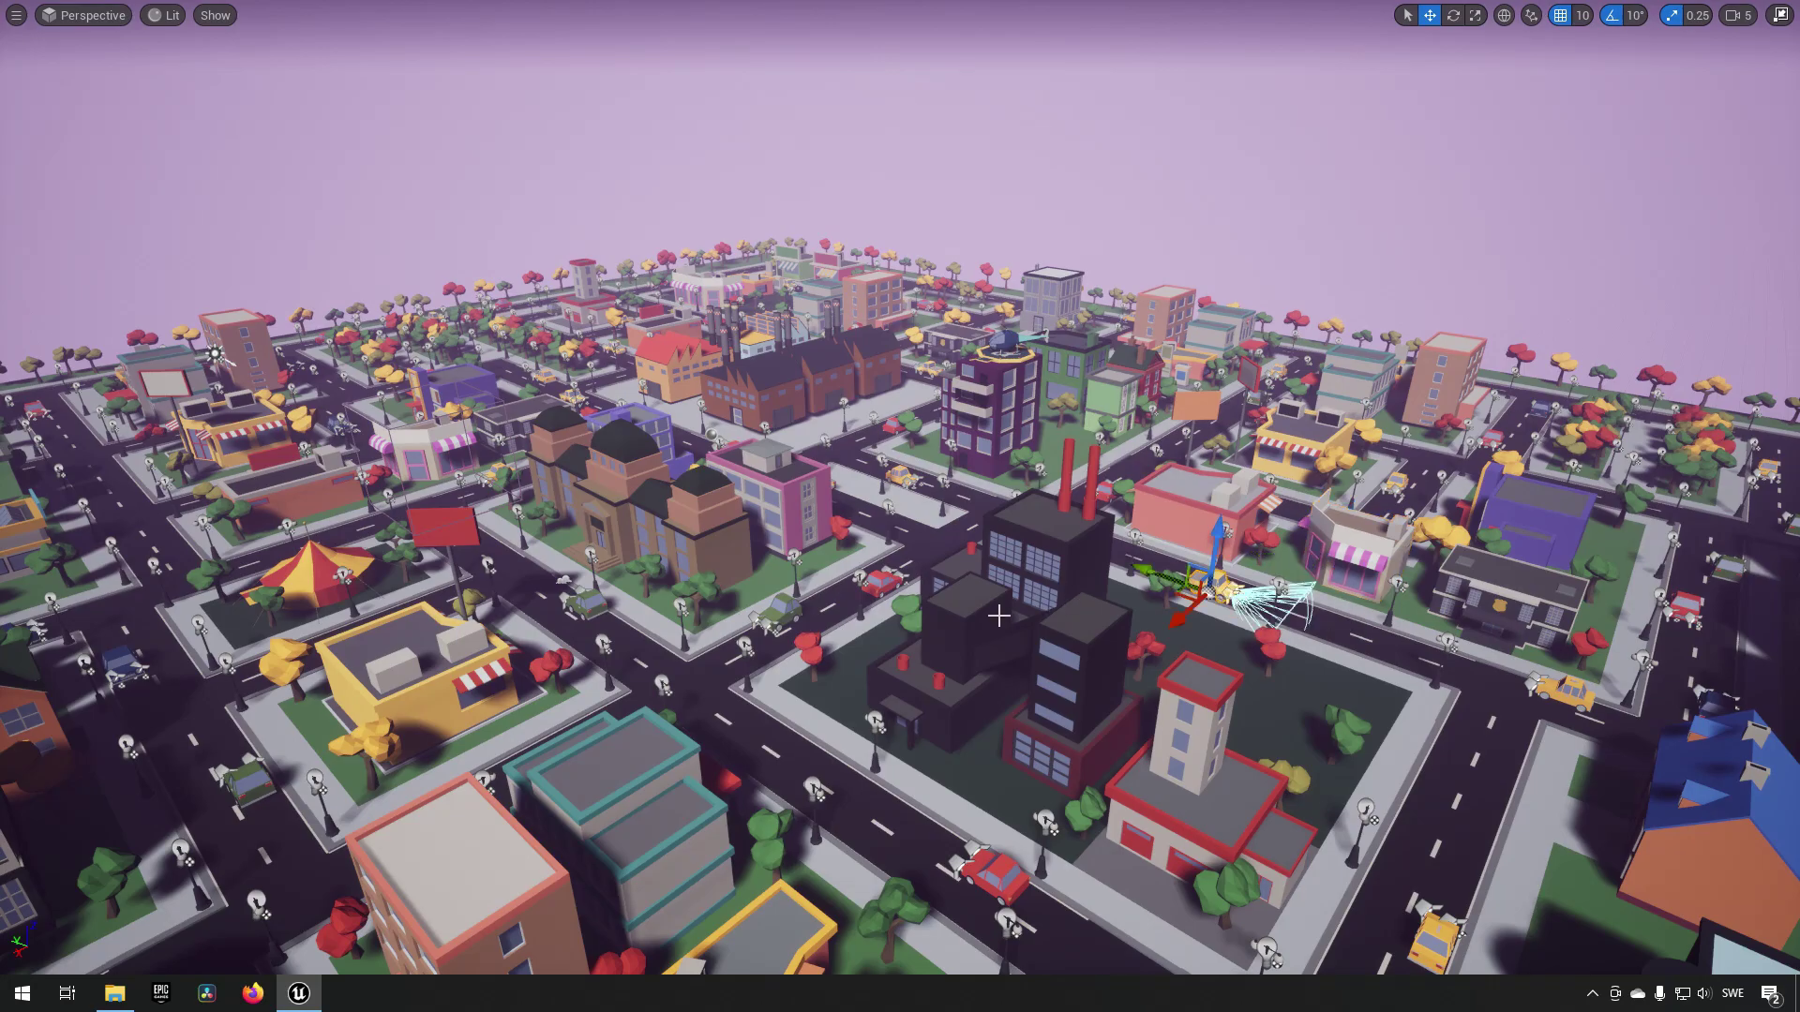
scroll(998, 615, down, 3)
scroll(949, 634, up, 7)
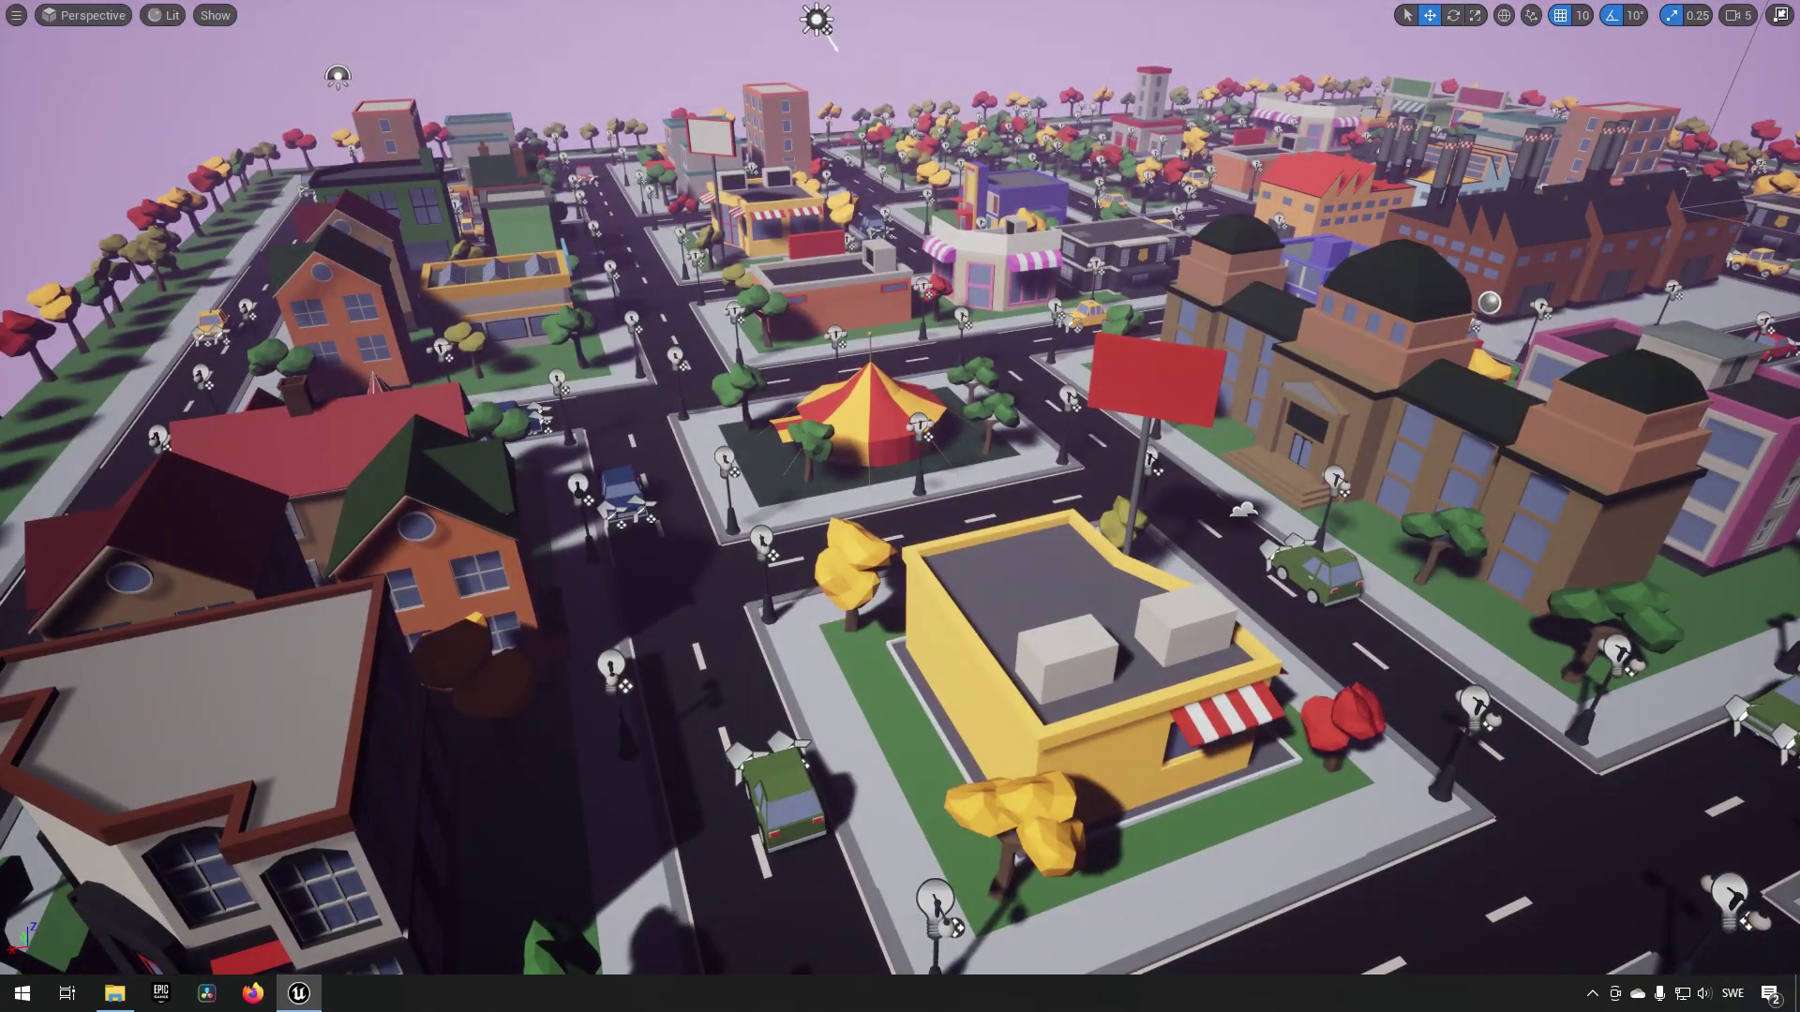
click(849, 562)
right_drag(848, 563, 877, 455)
key(a)
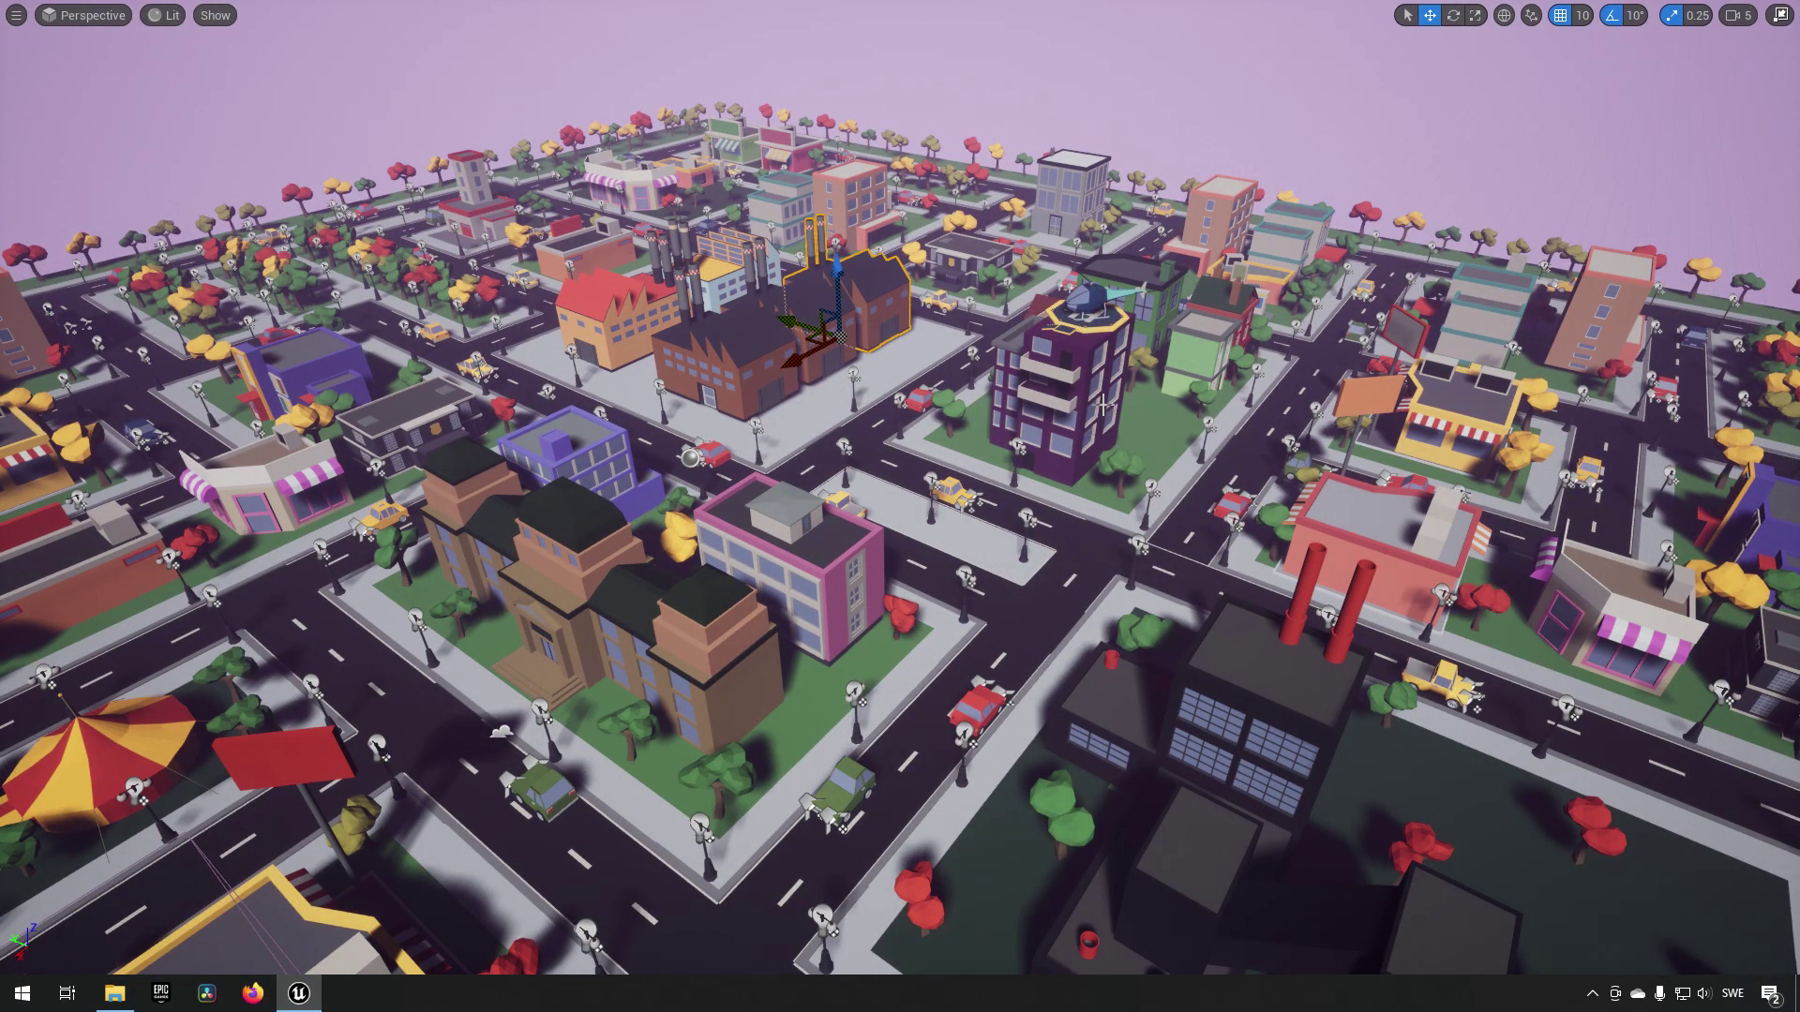
Focus the view on the purple building with the rooftop helicopter and examine it
click(1092, 380)
key(f)
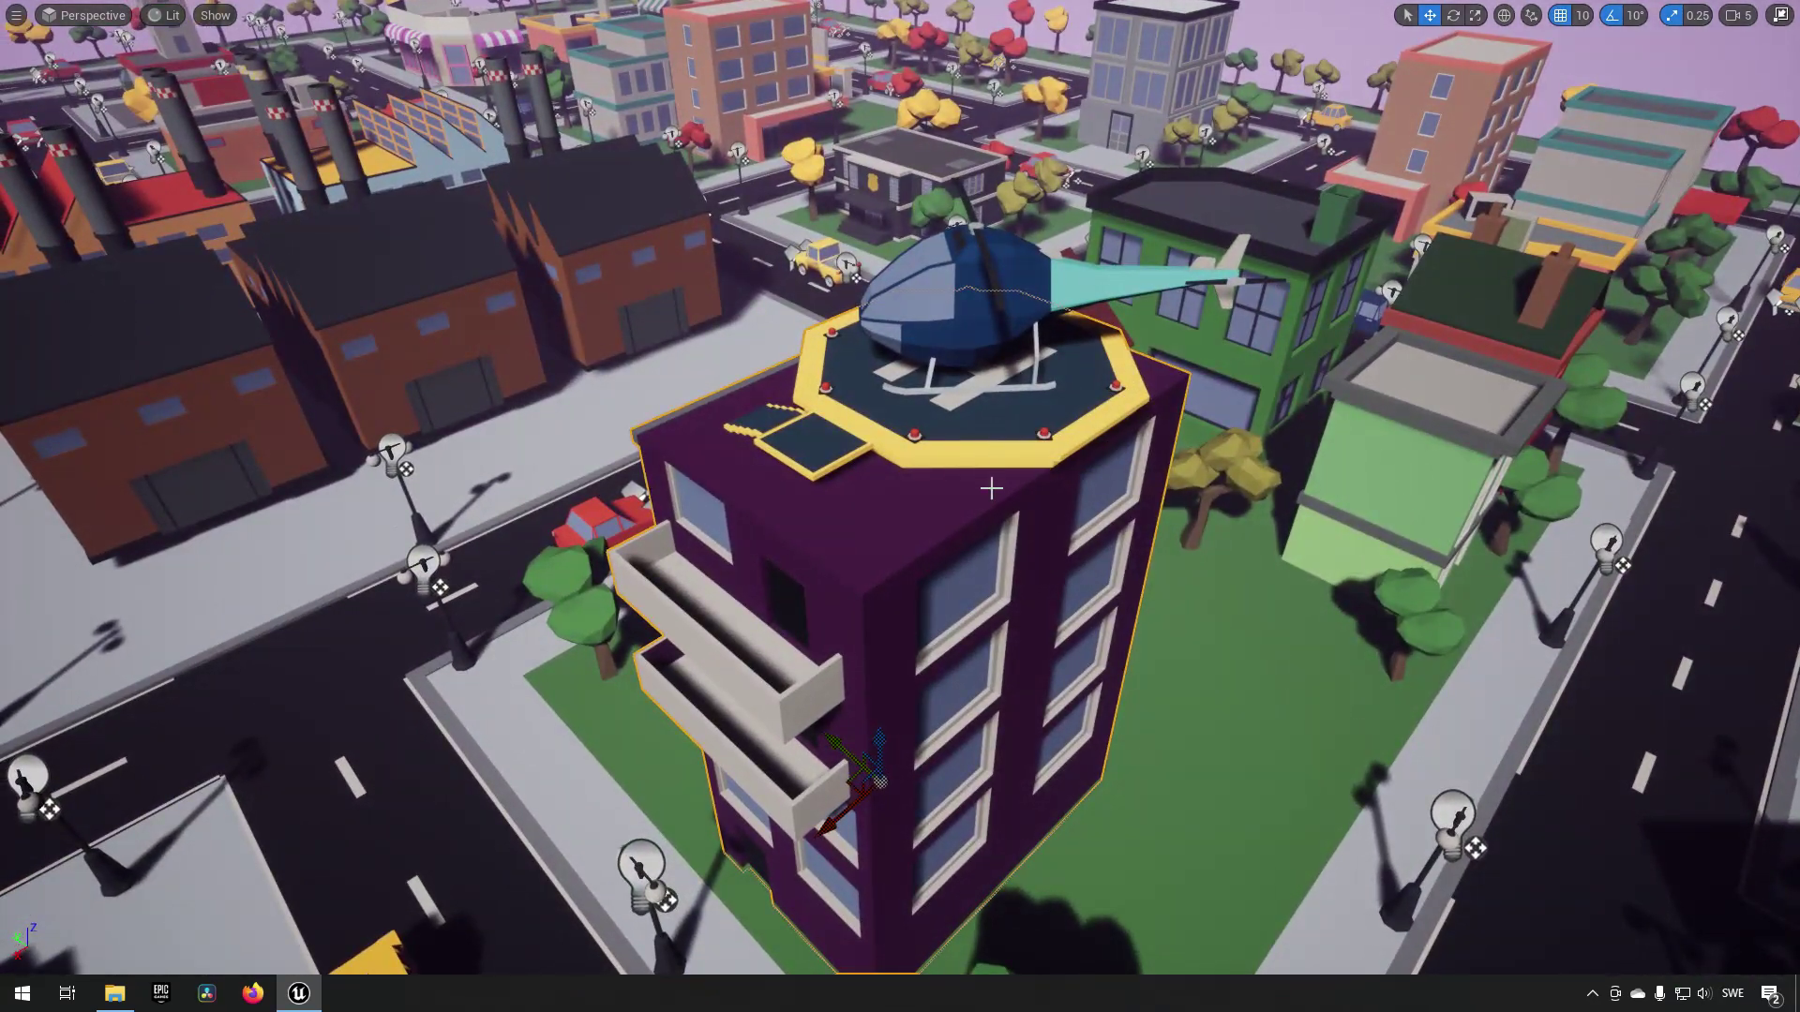
right_drag(988, 487, 1010, 576)
Open the Medieval Camp level from the Demo folder
key(ctrl+space)
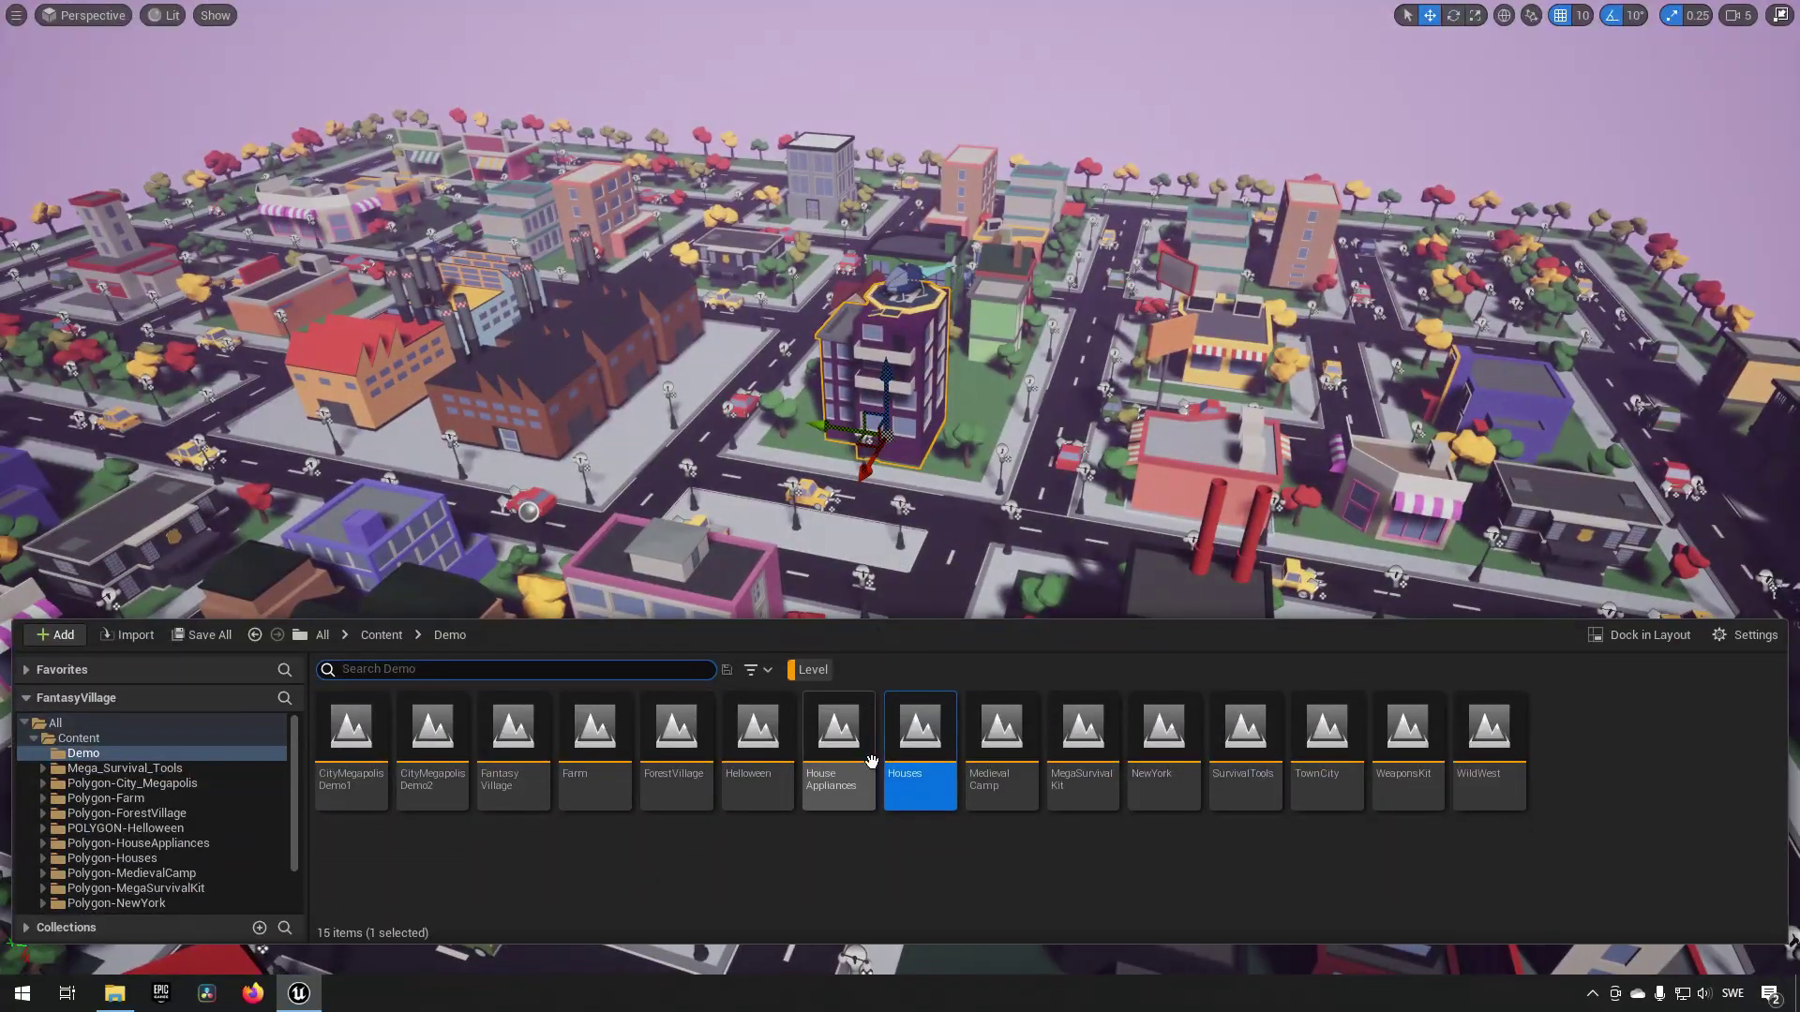
double_click(987, 753)
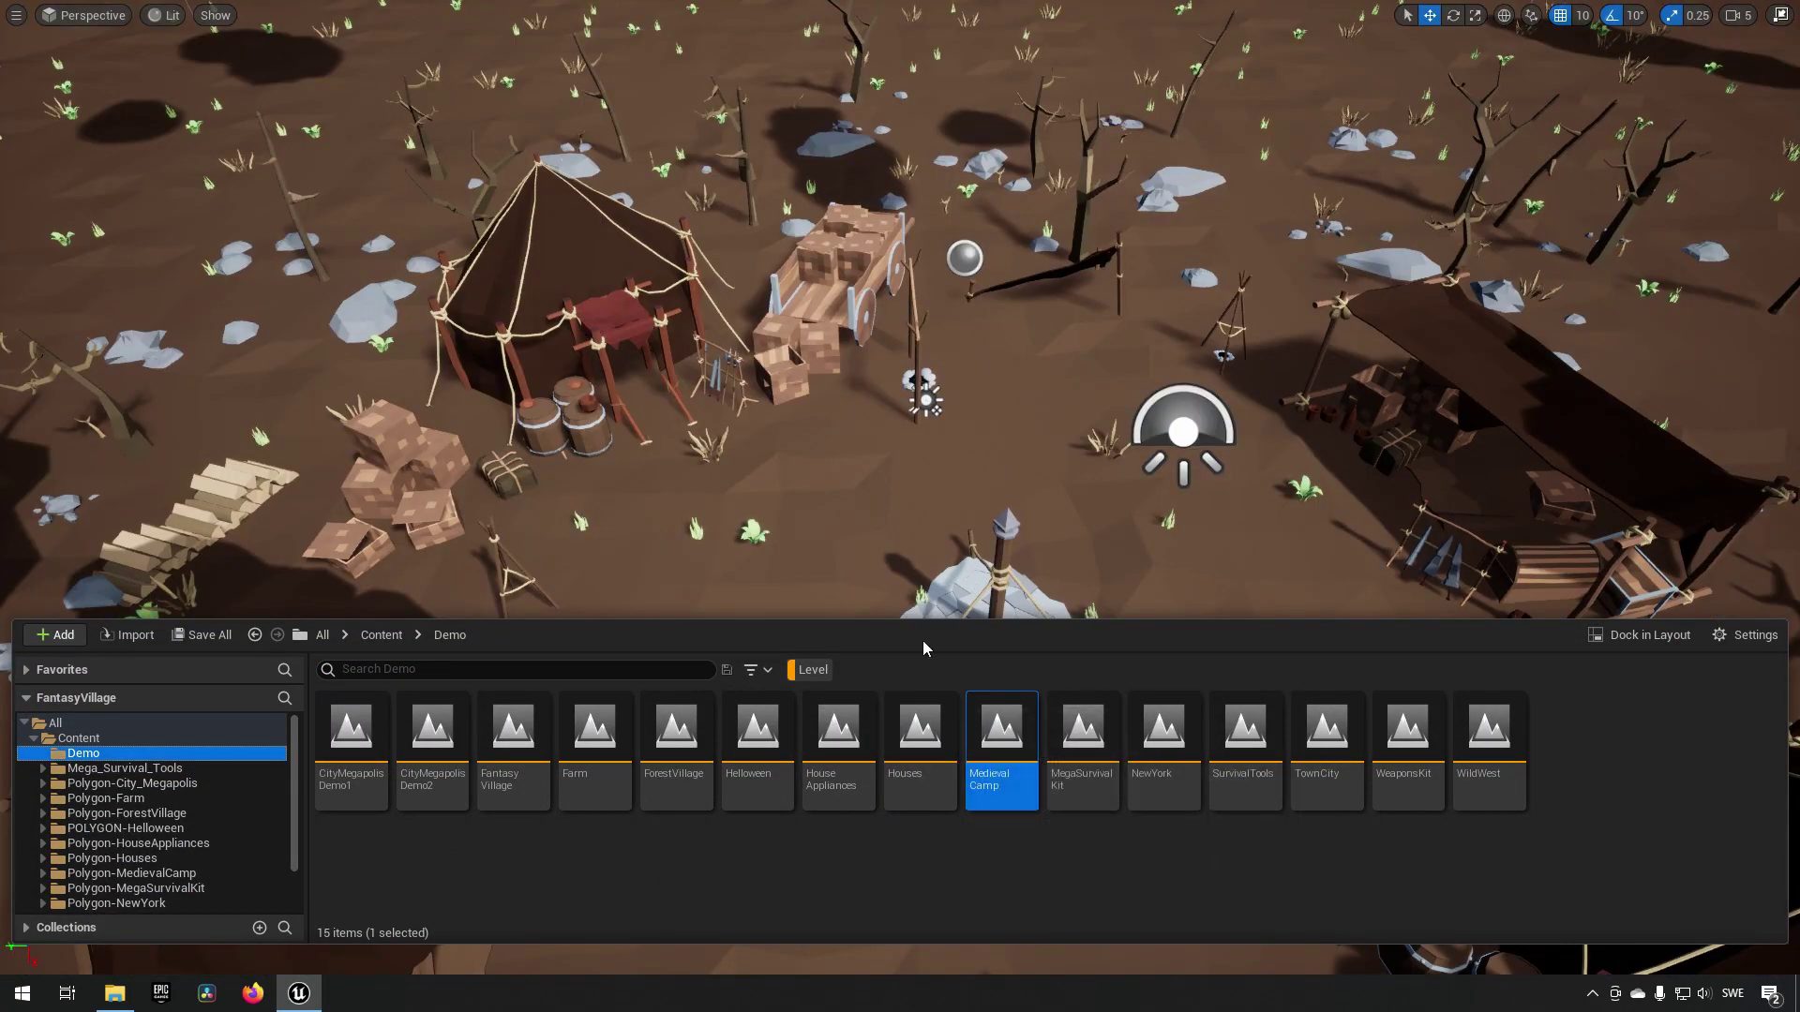
key(ctrl+space)
Examine the medieval camp's tents, loaded cart, crates, clouds and distant hills
right_drag(1105, 549, 882, 501)
alt+drag(882, 500, 946, 475)
key(a)
right_drag(947, 476, 1087, 429)
key(d)
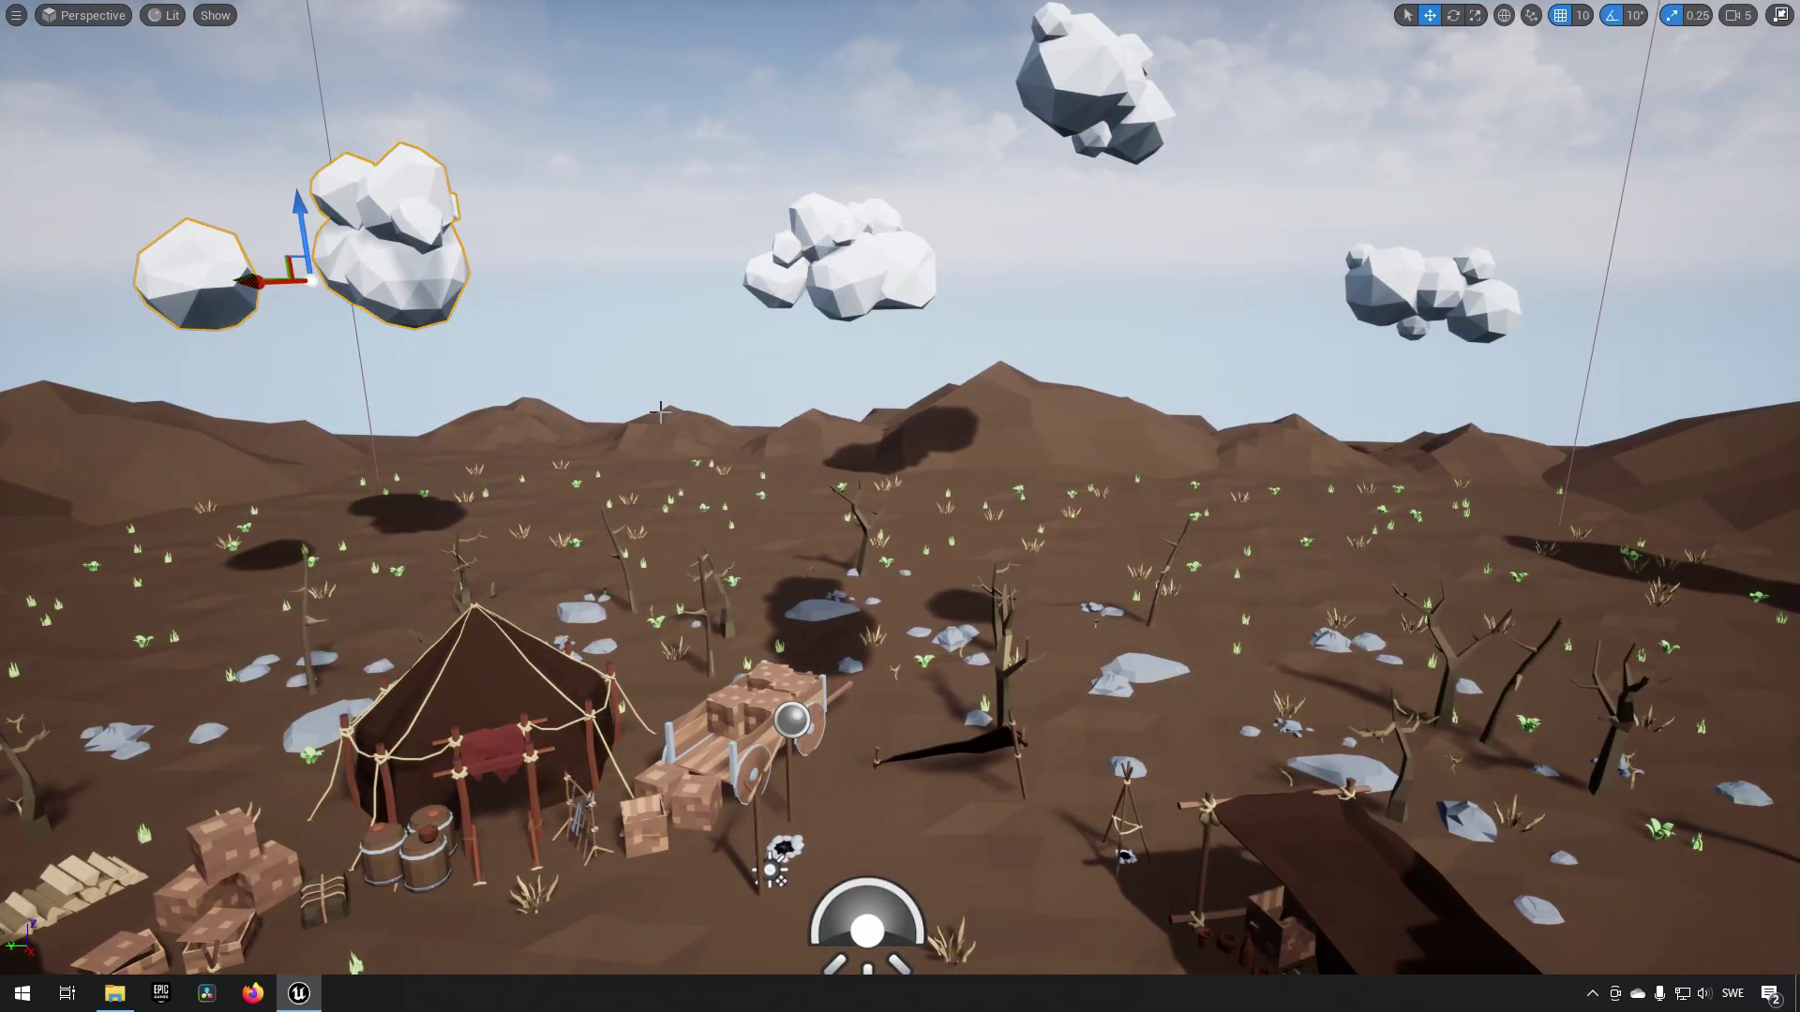
Examine the medieval camp's central monument, fire pit, handcarts, barrels and weapon racks up close and from above
alt+drag(862, 576, 515, 634)
alt+drag(1313, 624, 1025, 649)
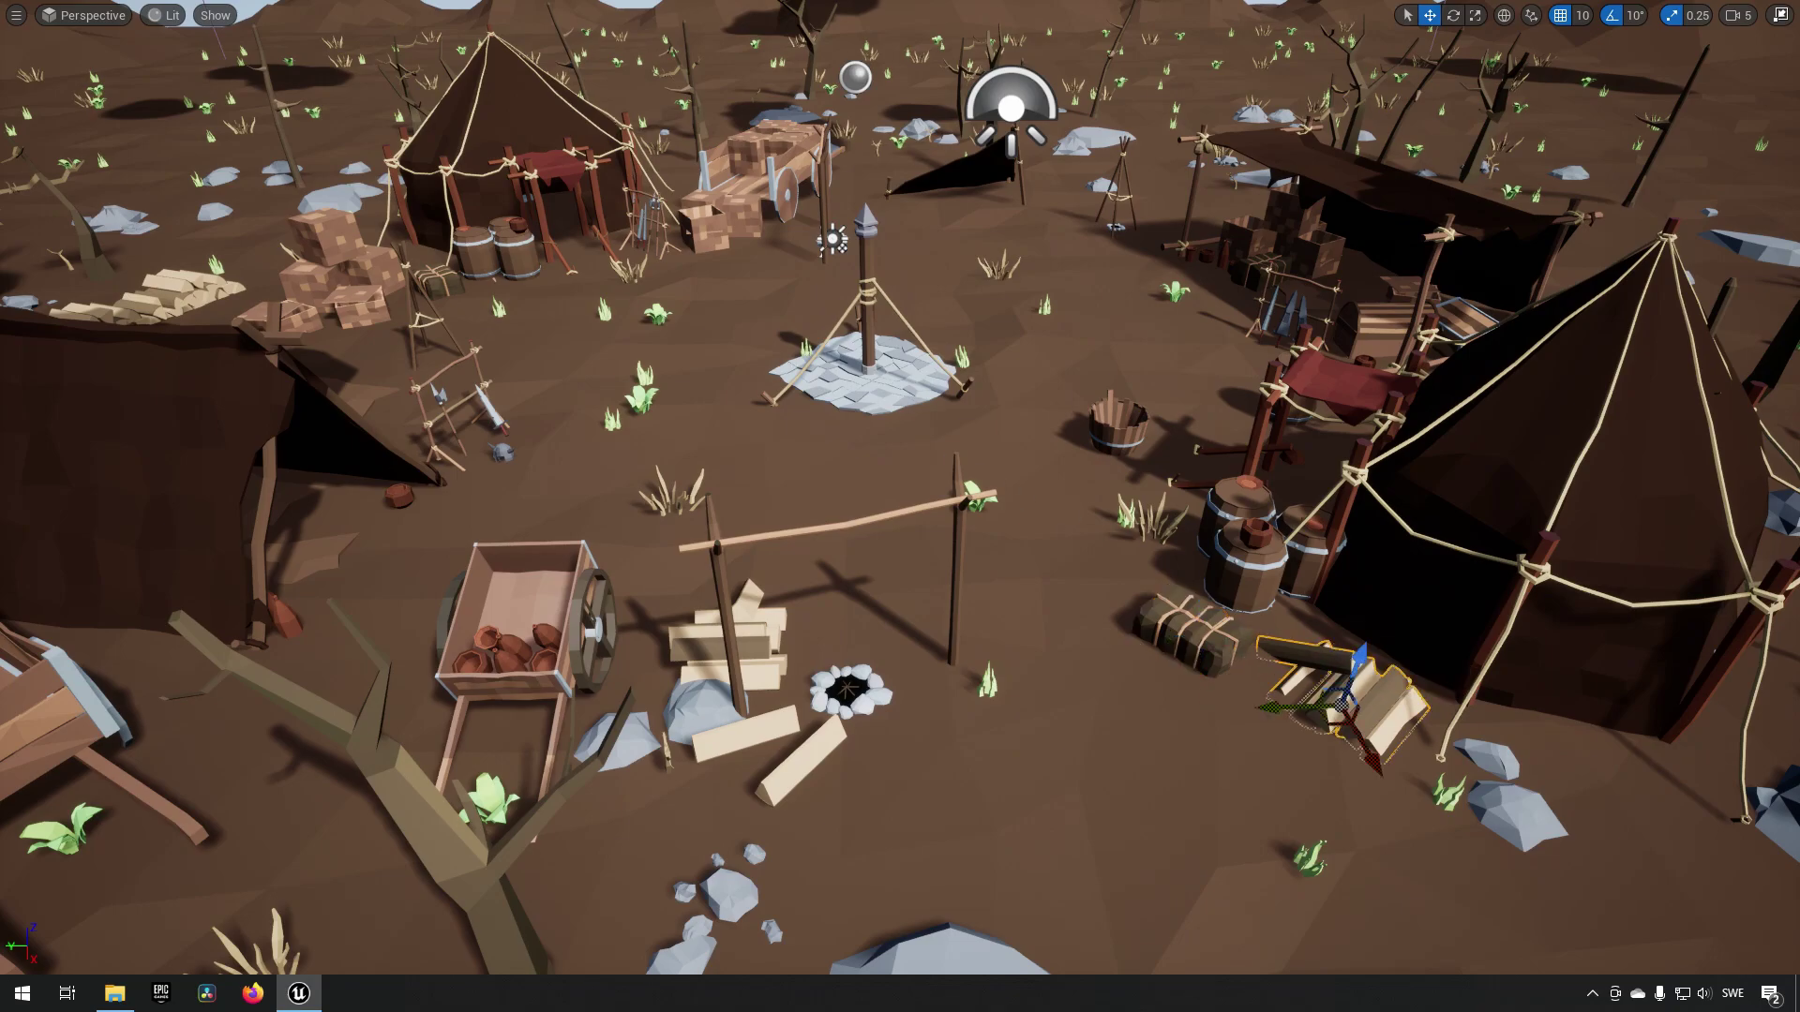
right_drag(733, 351, 694, 303)
key(w)
click(727, 479)
key(s)
right_drag(765, 479, 935, 504)
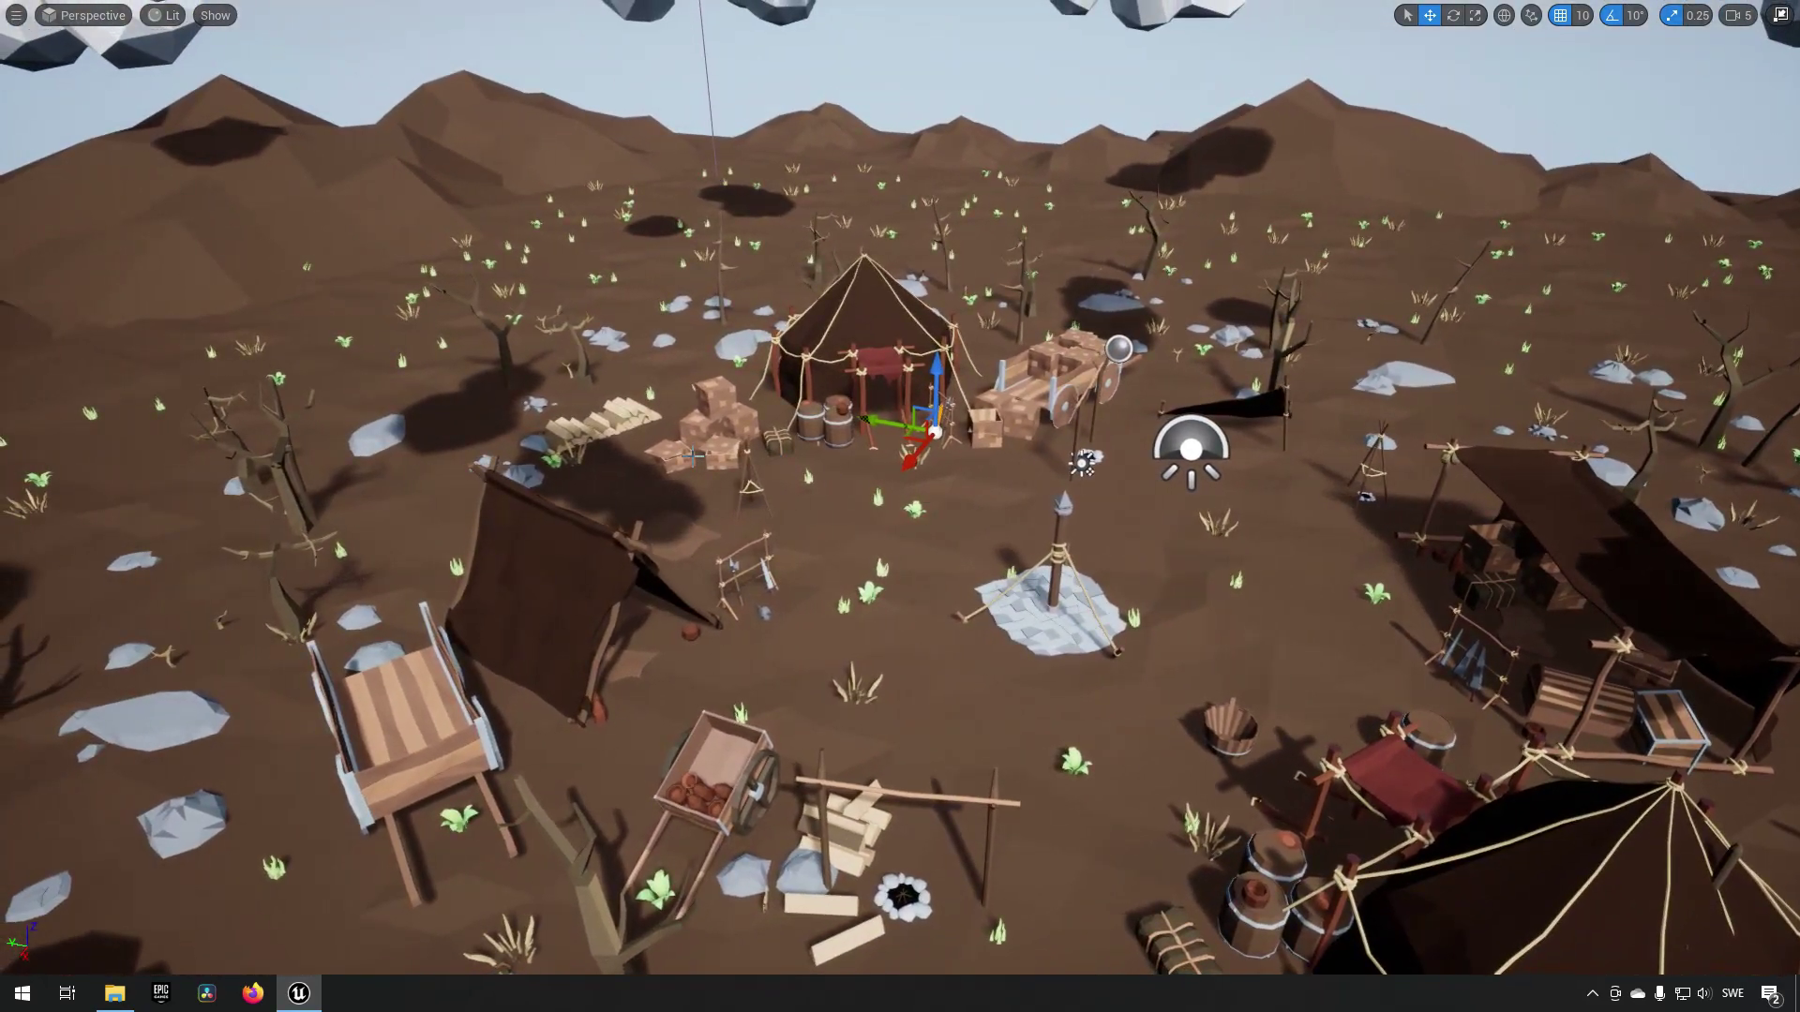
Open the MegaSurvivalKit level from the Demo folder
key(ctrl+space)
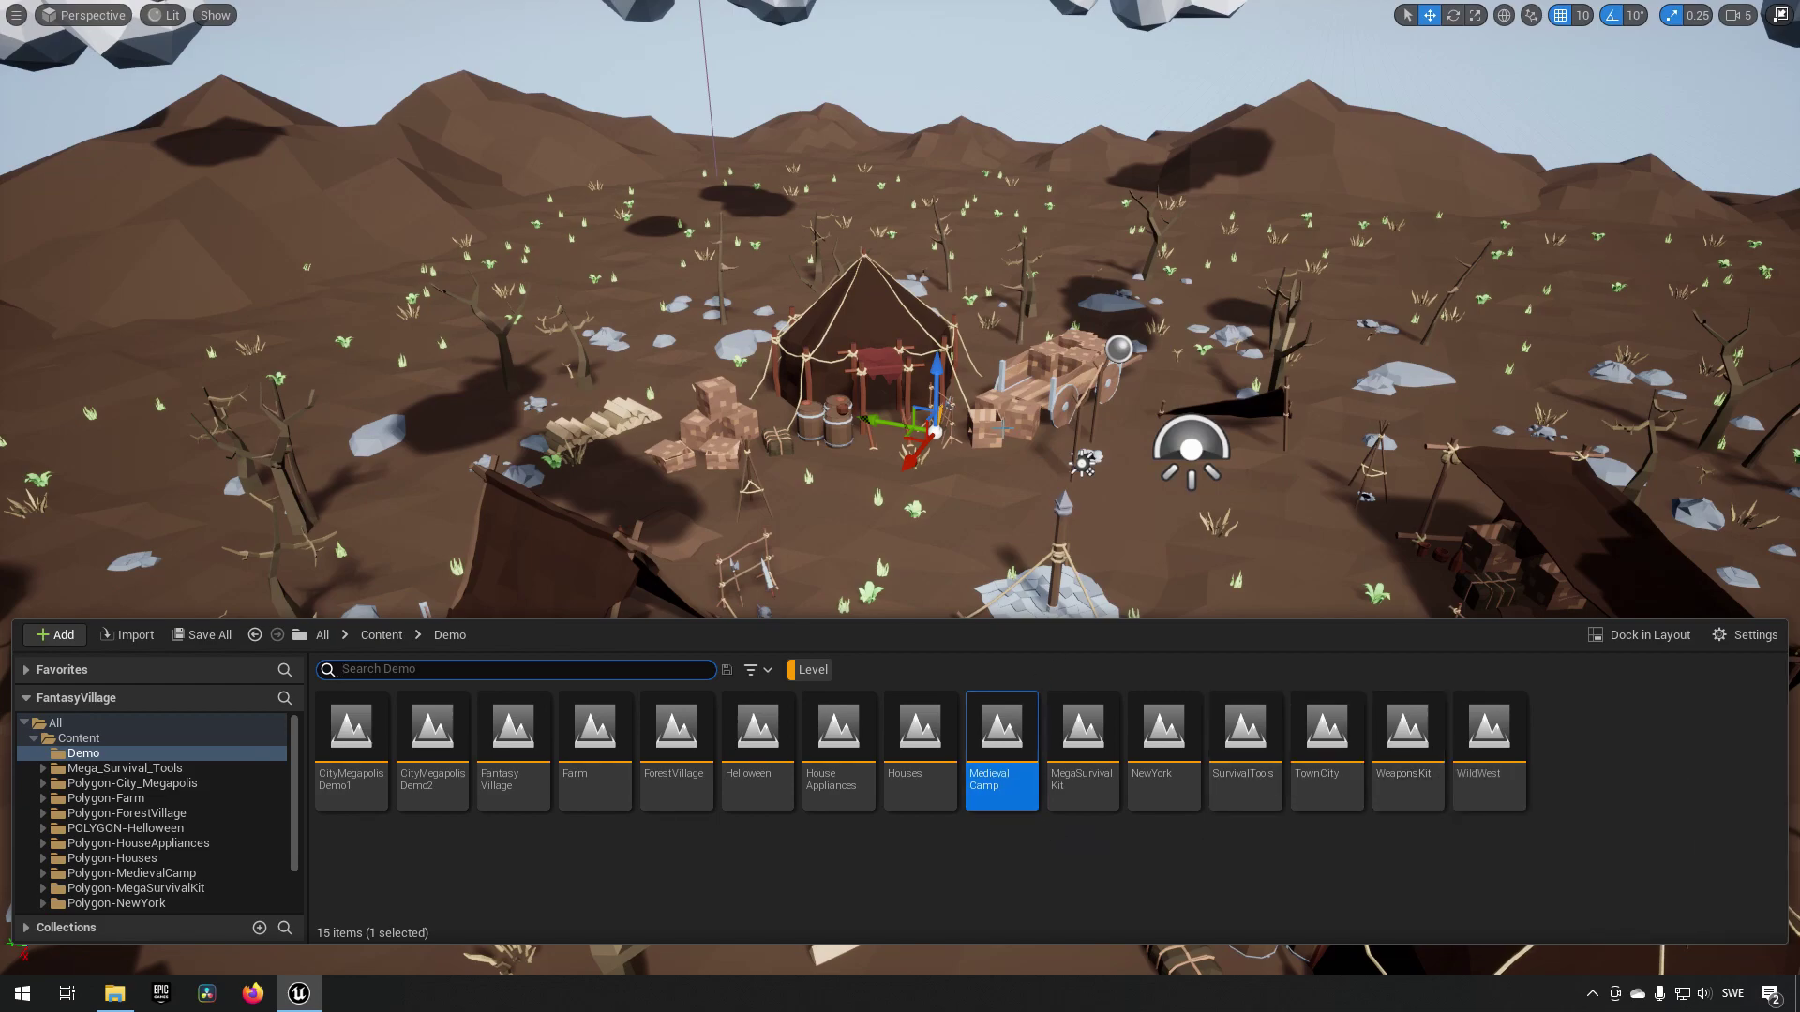
double_click(1087, 740)
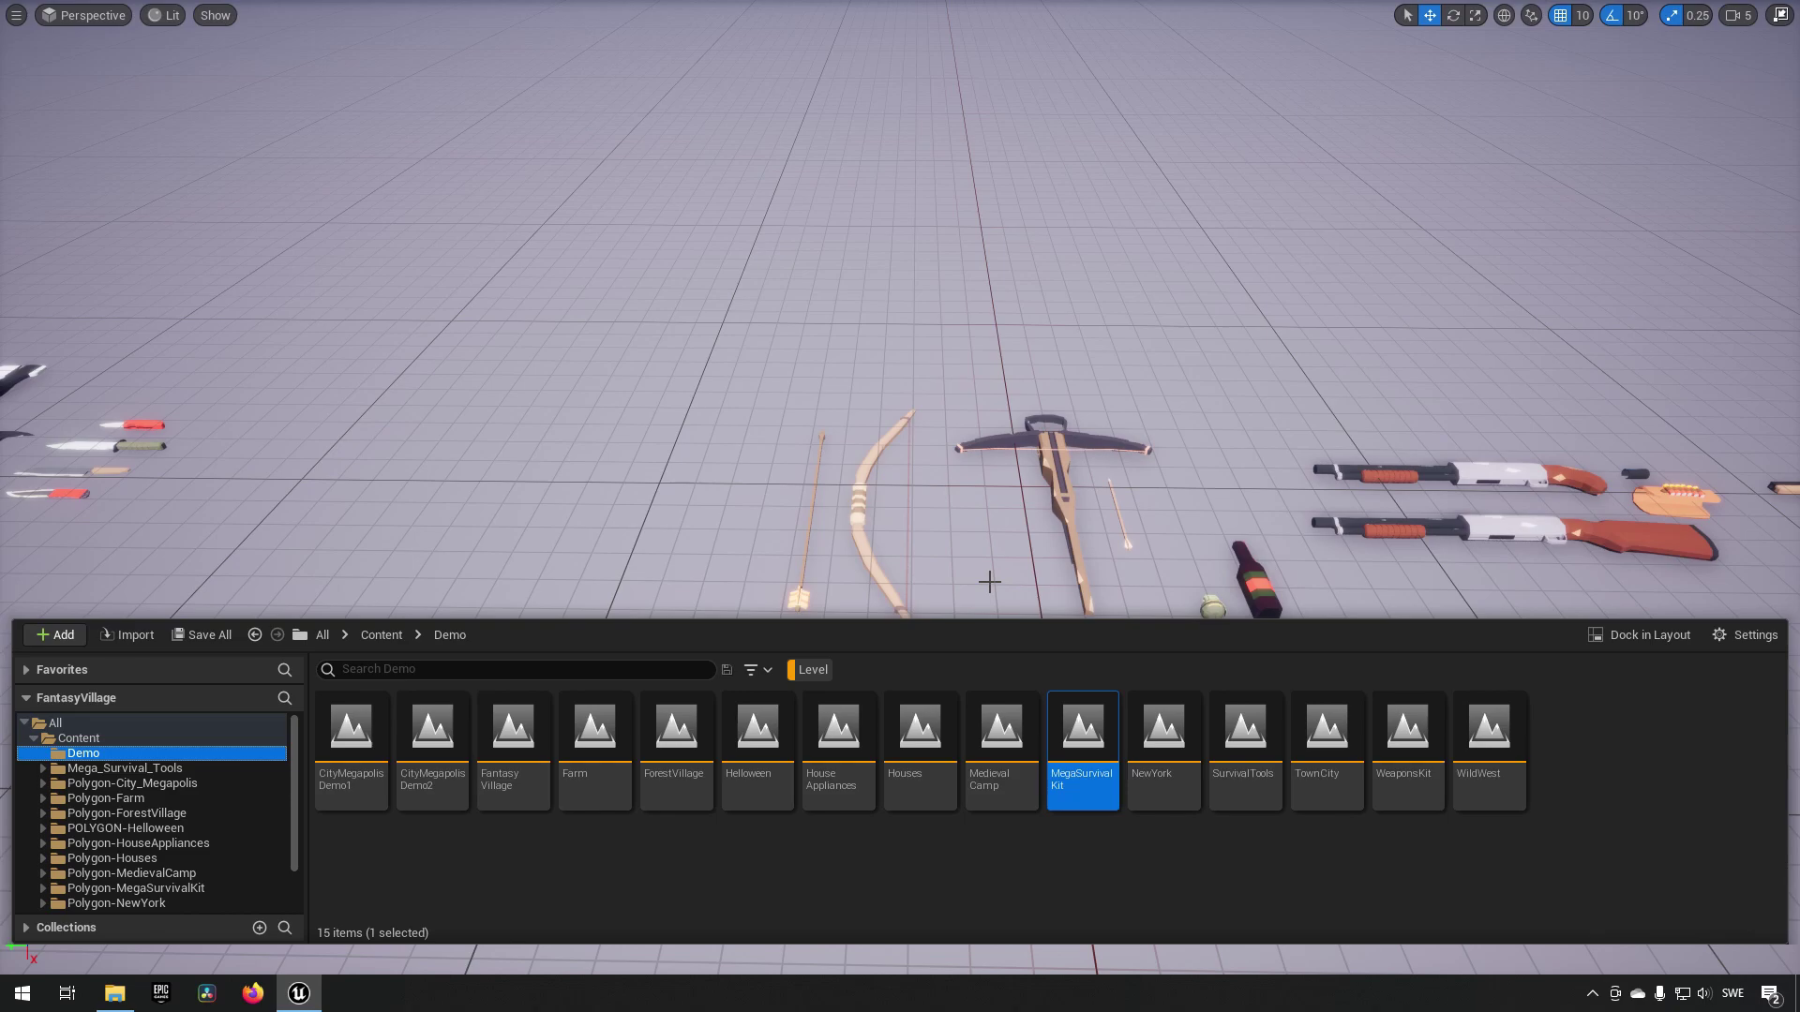
Examine the survival kit's bows, crossbow, knives, shotguns, guitar, electronics, bags and backpacks
right_drag(990, 581, 995, 542)
key(a)
key(s)
key(a)
key(w)
key(a)
key(w)
key(d)
key(w)
key(a)
key(s)
key(d)
key(w)
key(d)
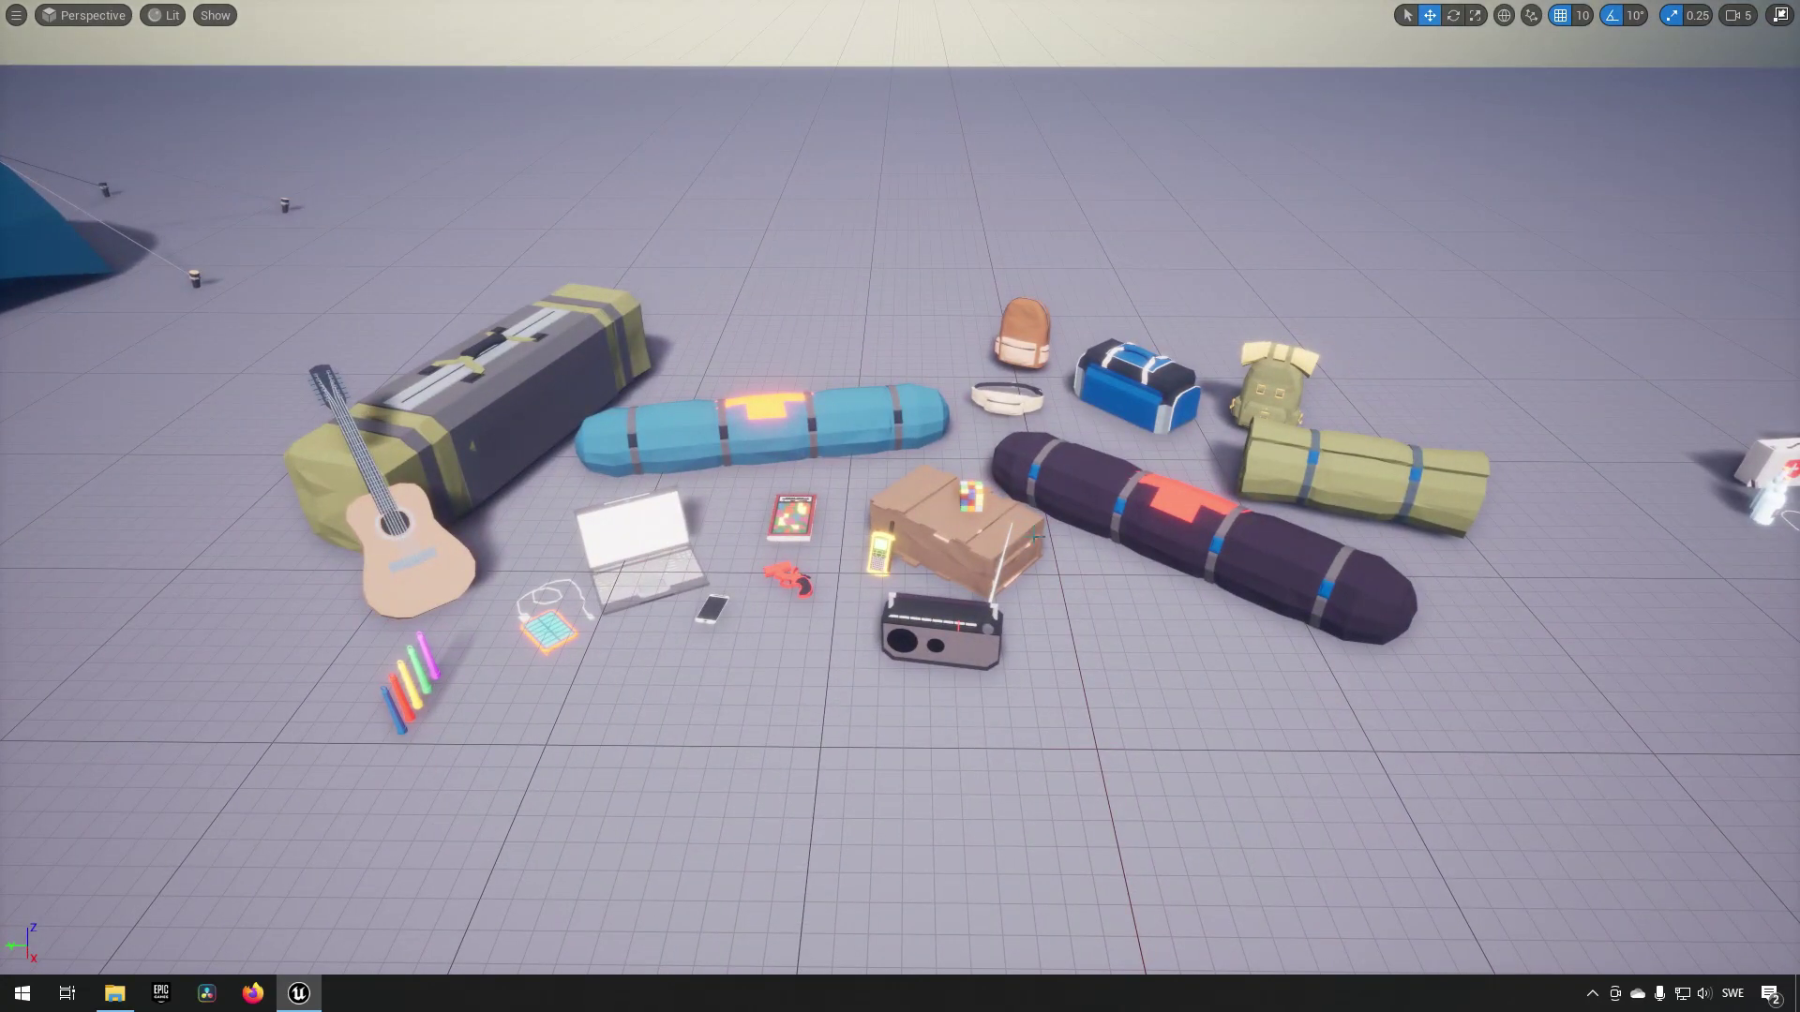
Examine the survival kit's medical supplies, campfire cooking gear and food items
mouse_move(1085, 583)
right_down()
mouse_move(1050, 580)
mouse_move(1072, 589)
right_up()
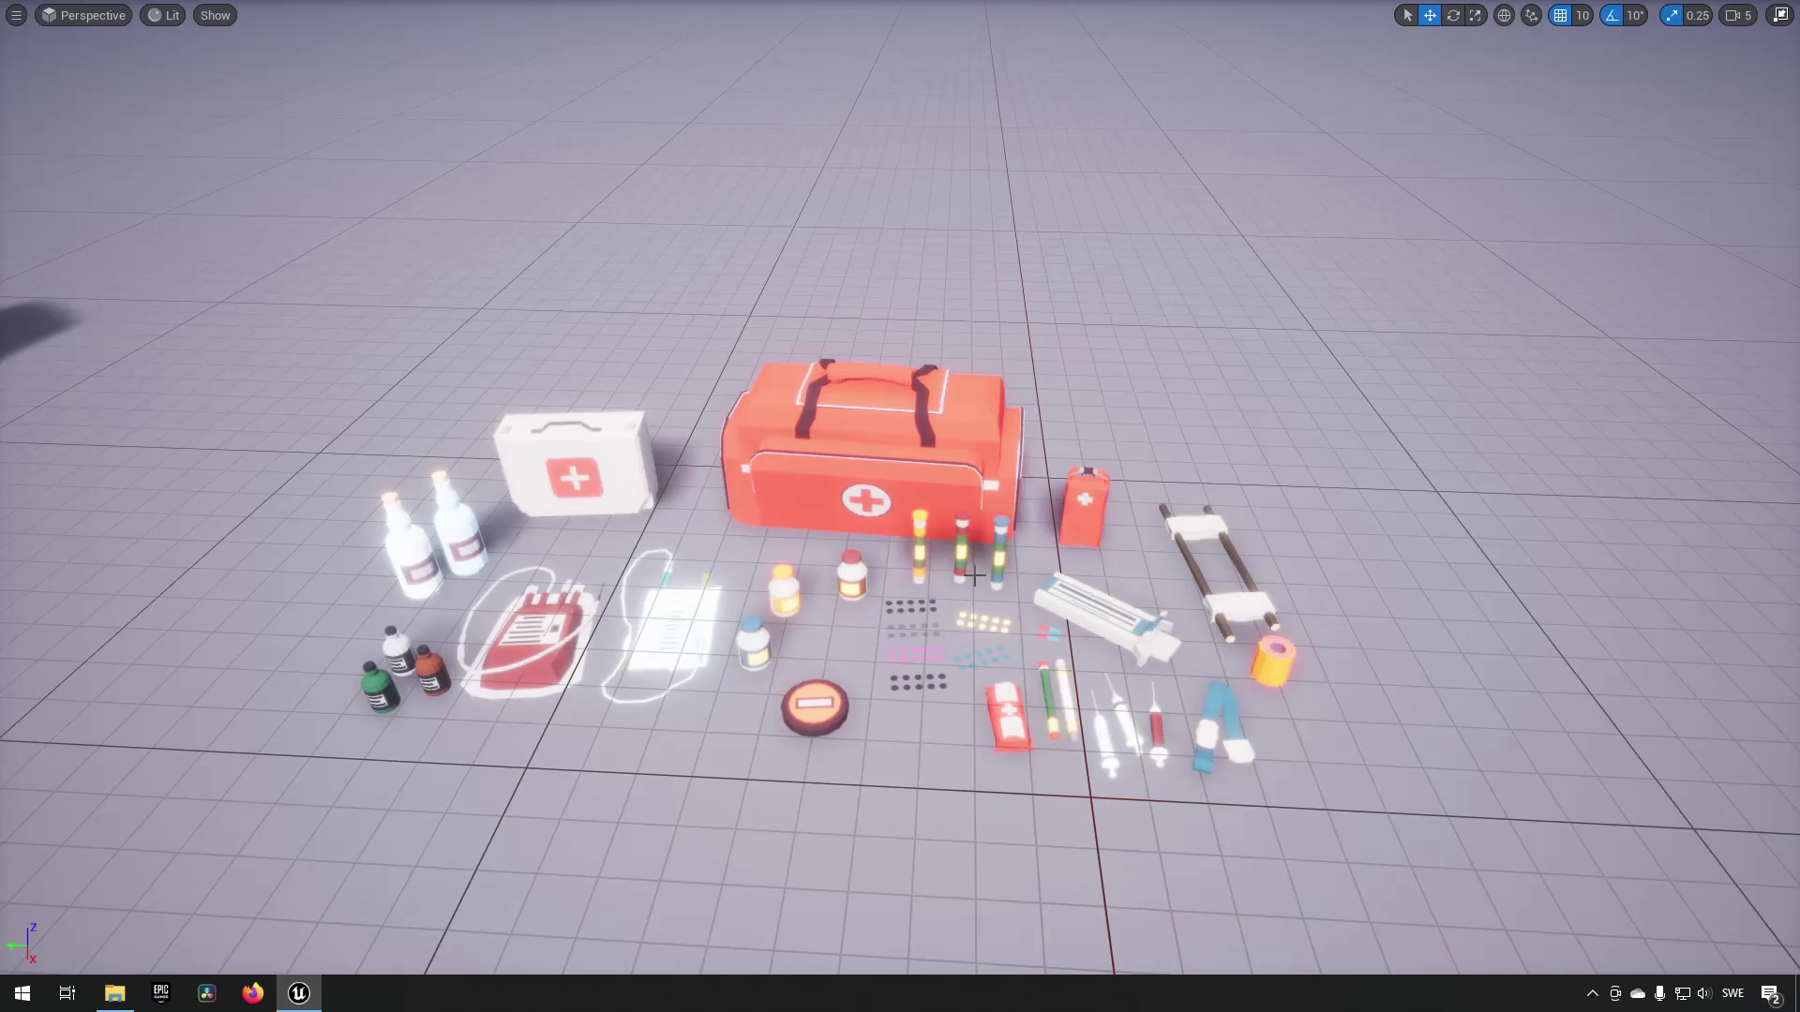
scroll(1022, 583, down, 5)
scroll(1022, 583, up, 6)
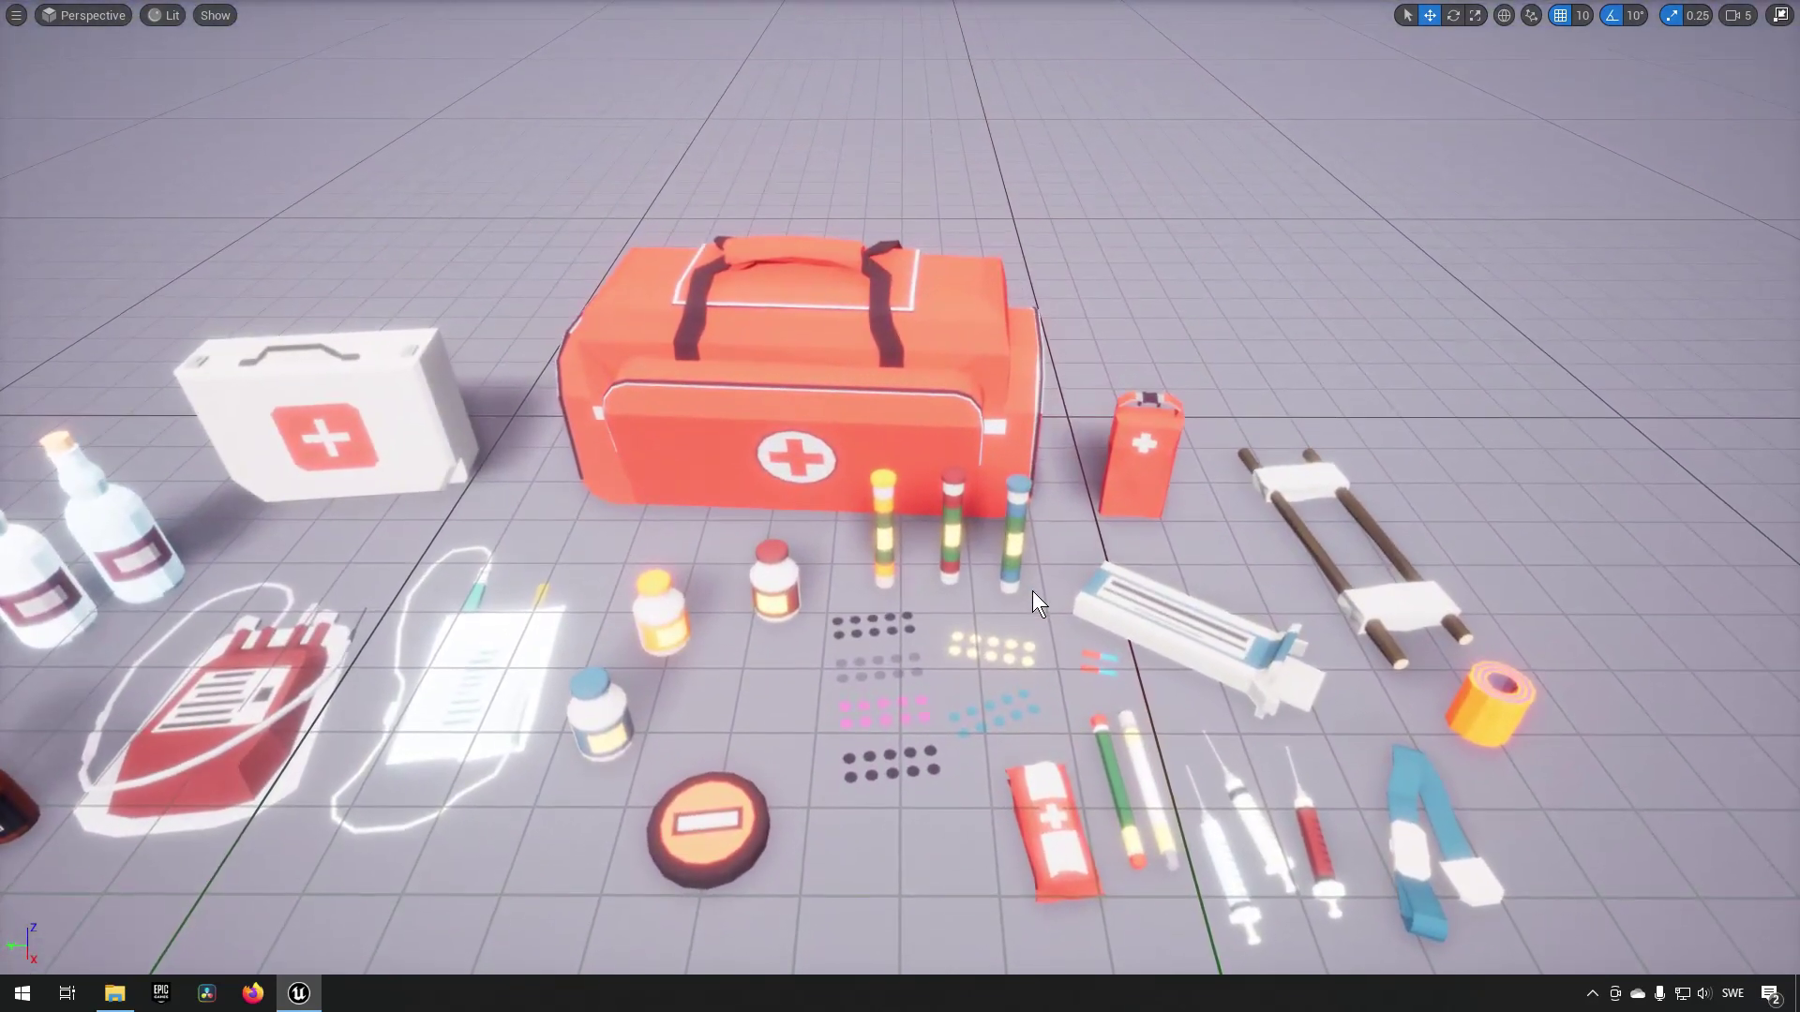
right_drag(1461, 786, 1475, 776)
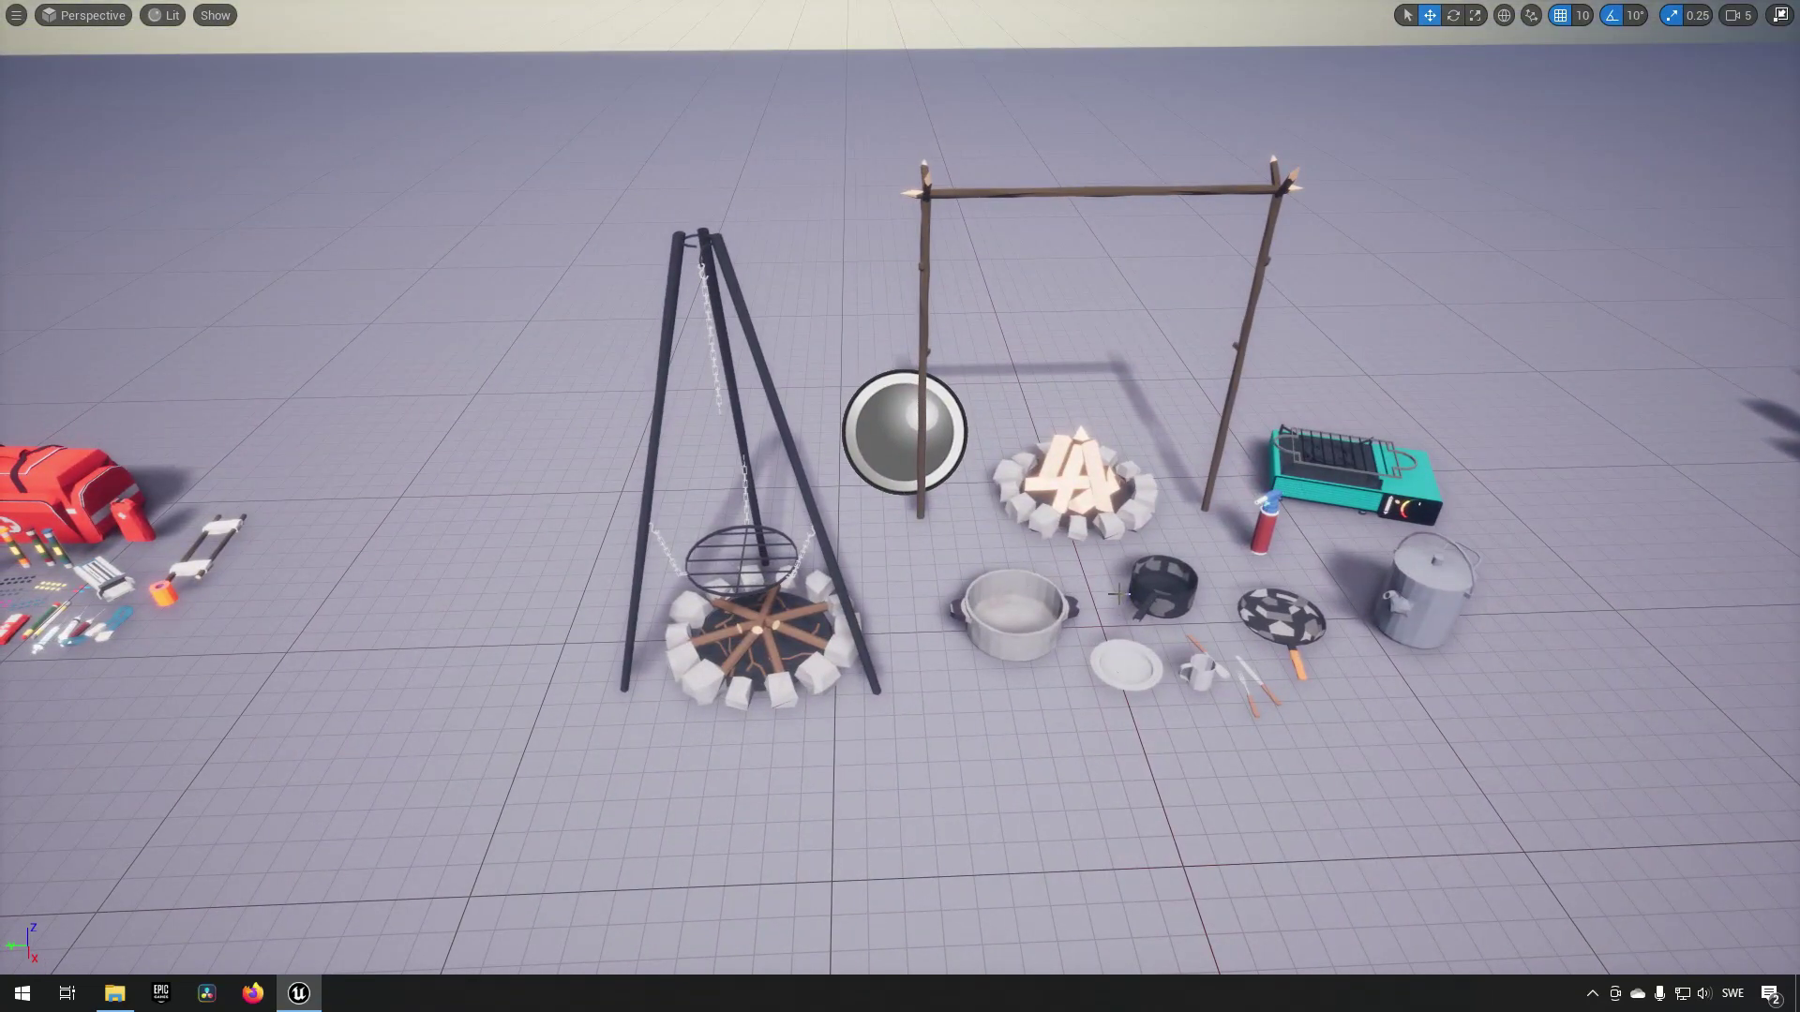
key(3)
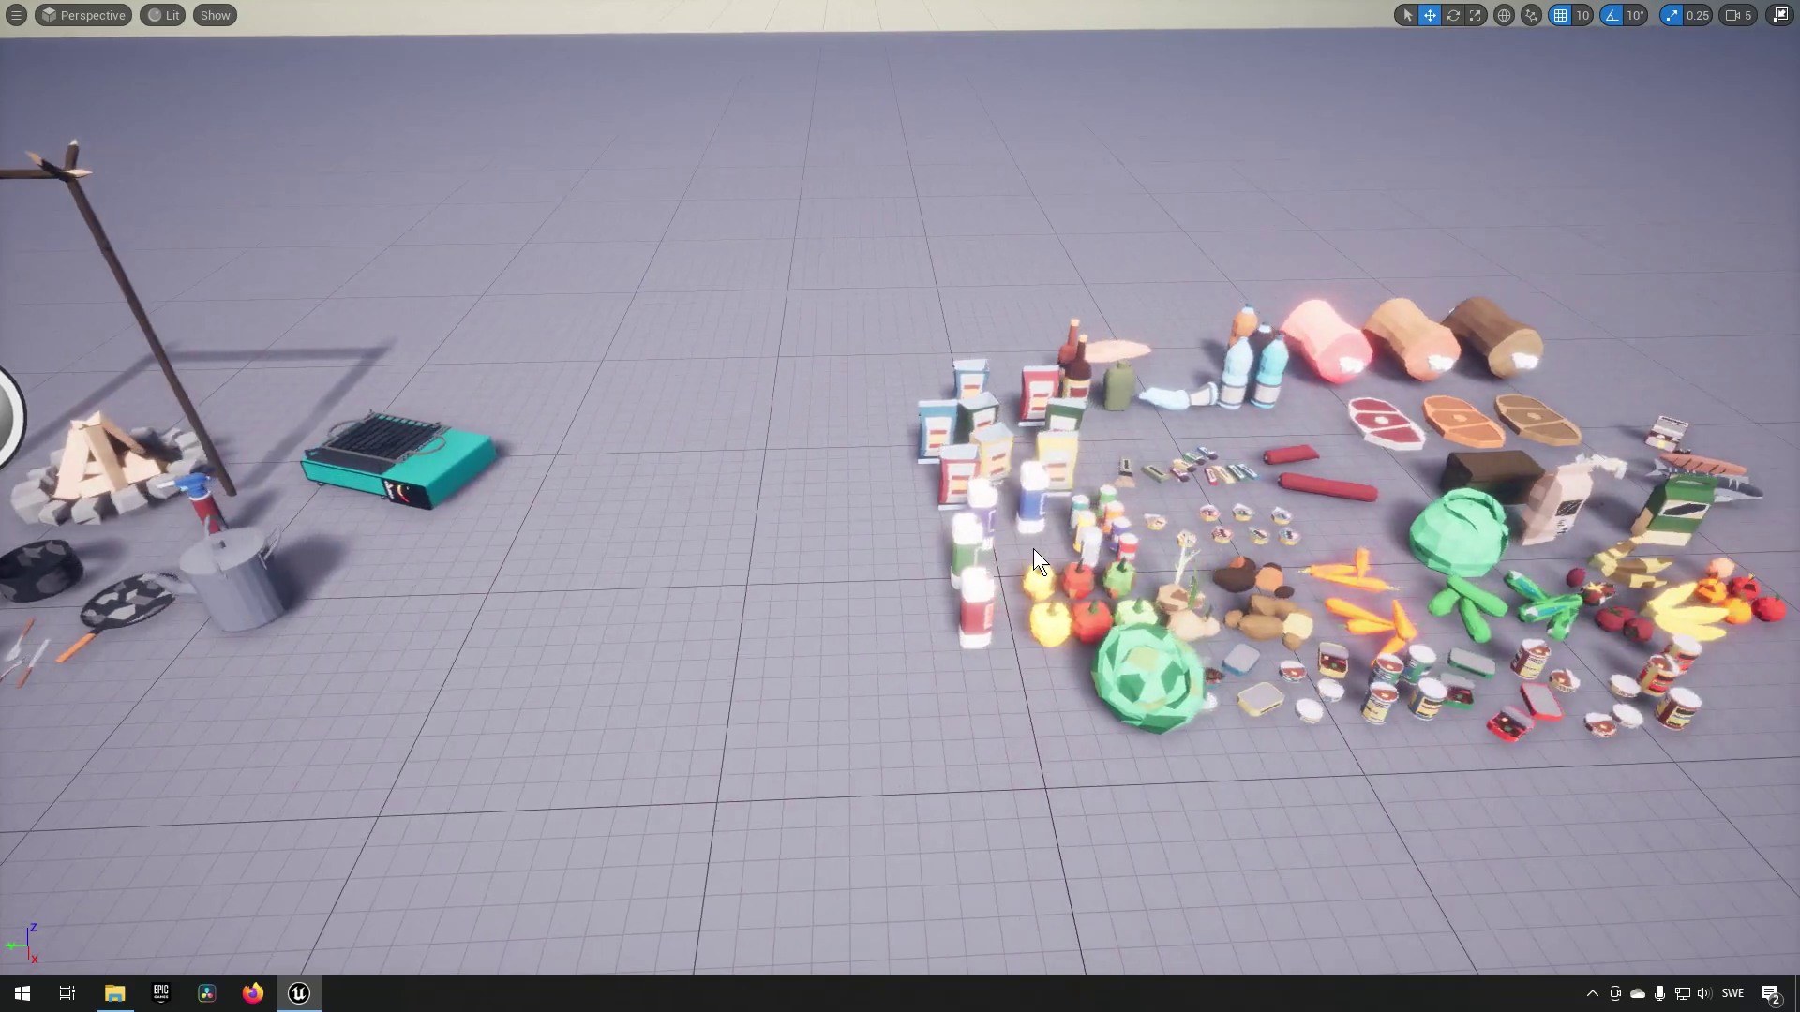
mouse_move(1033, 548)
right_down()
mouse_move(977, 538)
mouse_move(1031, 546)
right_up()
key(w)
key(s)
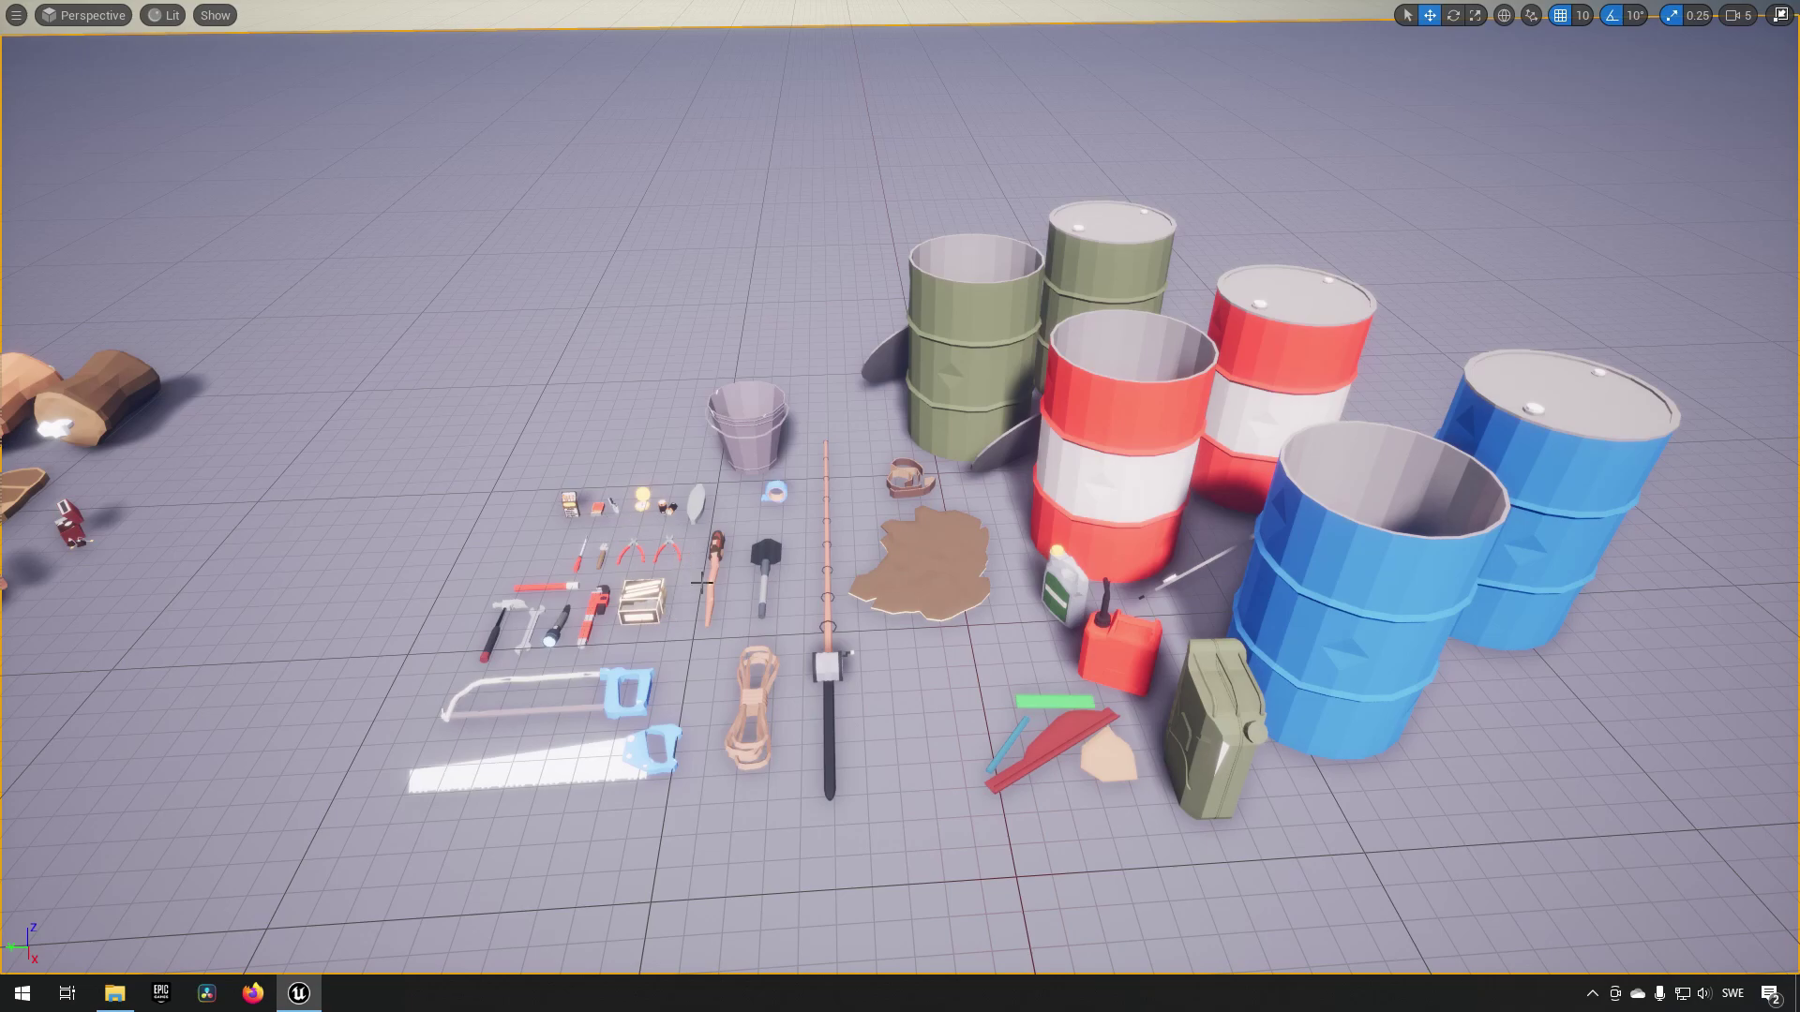
Examine the survival kit's hand tools, fishing rod, fuel cans and barrels along with the rest of the display
right_drag(1163, 621, 1104, 677)
key(d)
key(a)
key(d)
key(d)
right_drag(1114, 611, 1132, 643)
key(w)
key(d)
key(a)
key(d)
key(Right)
key(a)
Open the NewYork level from the Demo folder
key(ctrl+space)
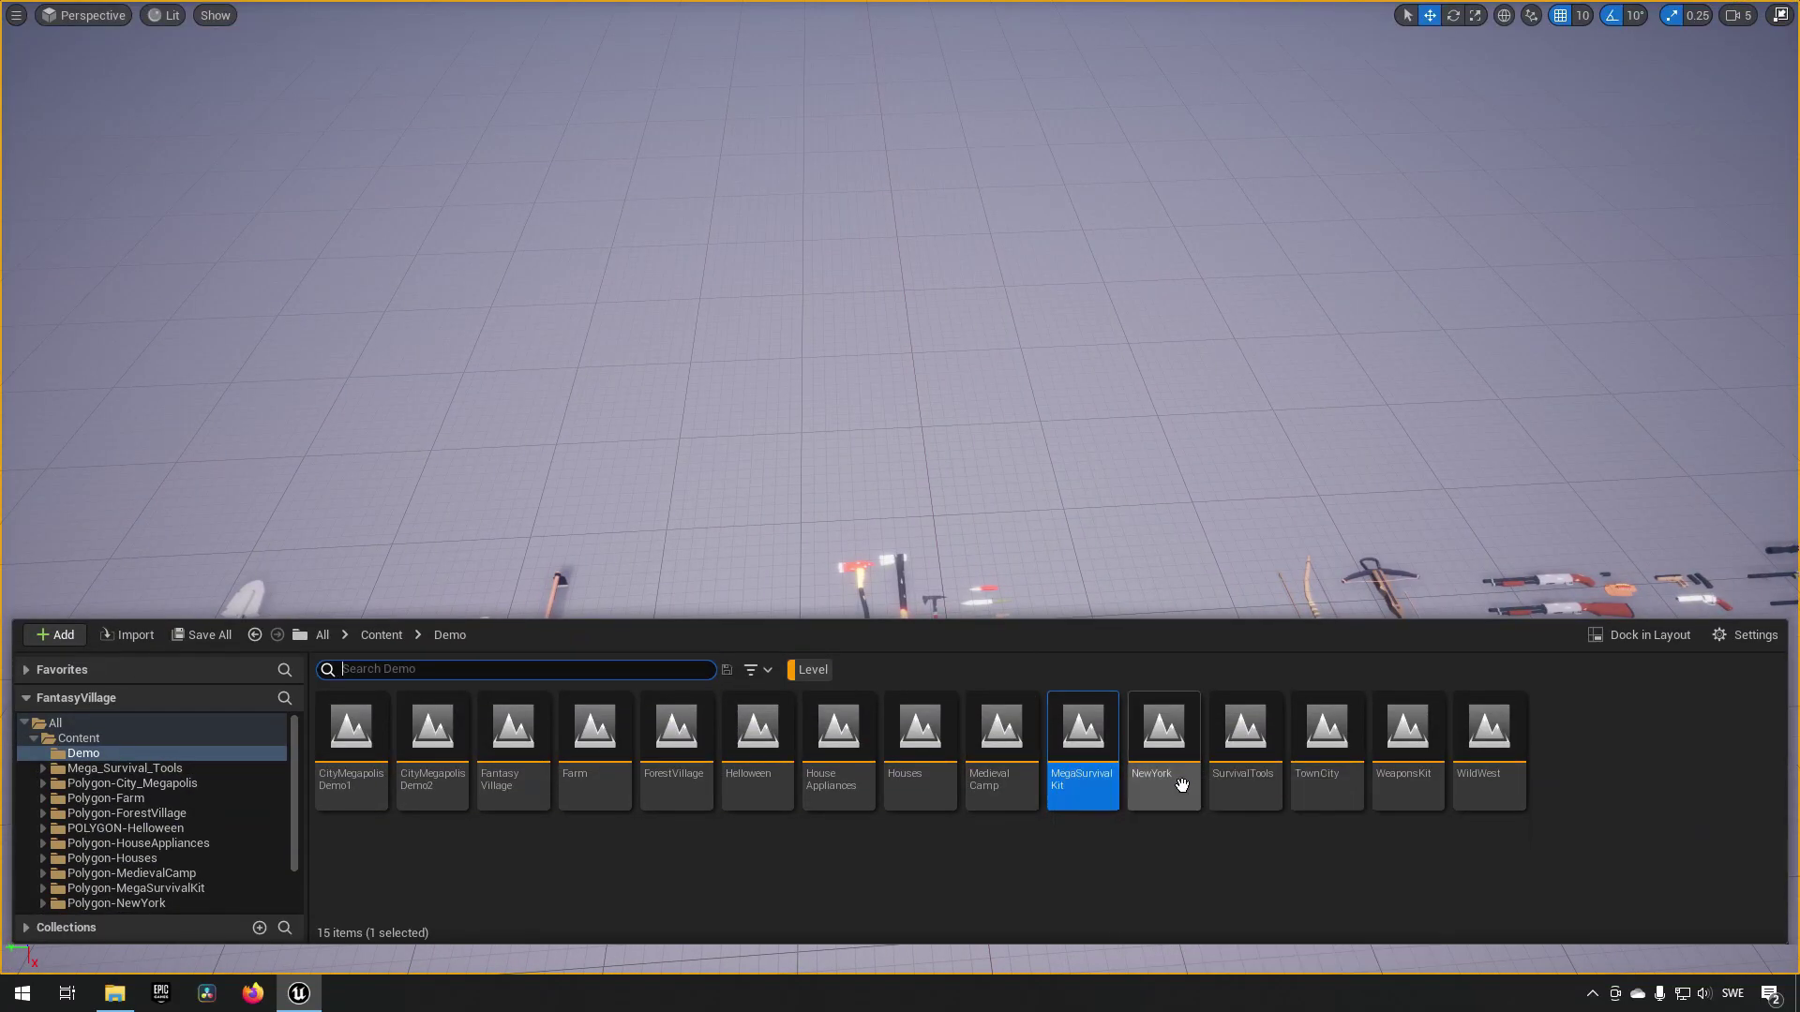
double_click(1166, 740)
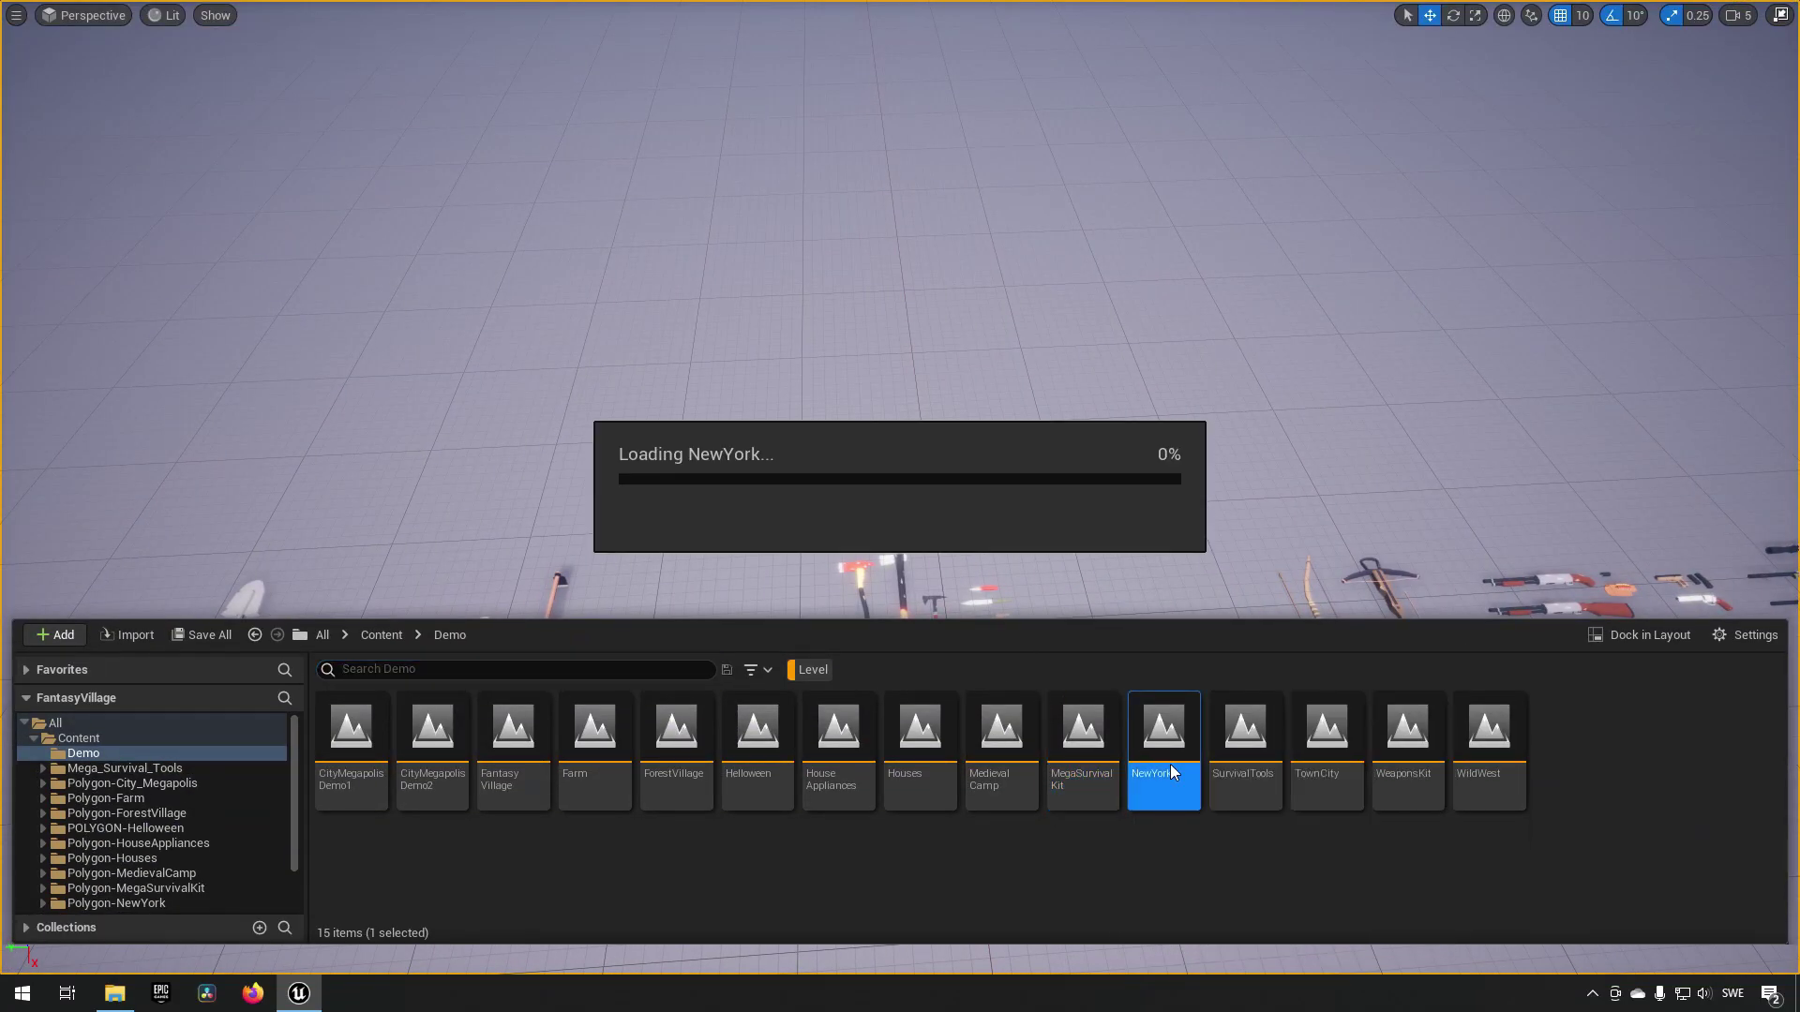
Examine the New York street's three apartment buildings, rooftop water towers, trees and street lamps from several angles
right_drag(938, 589, 1146, 624)
key(d)
key(a)
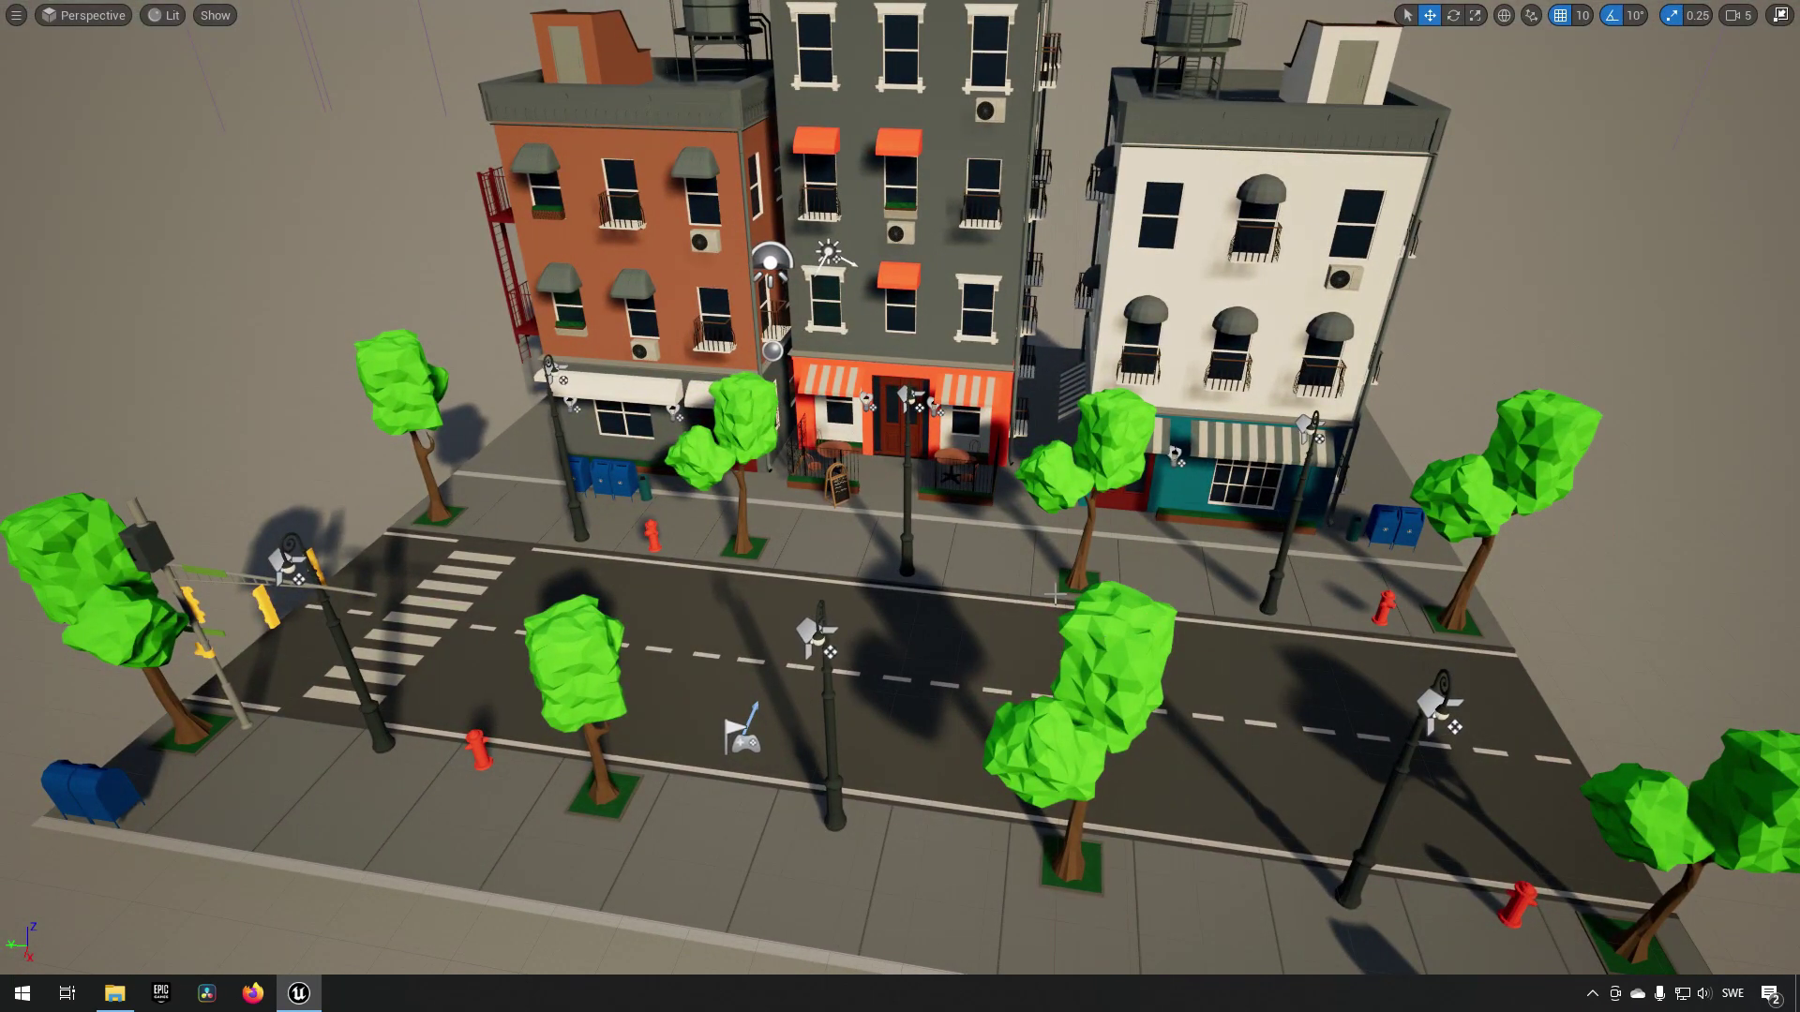
right_drag(834, 540, 987, 521)
key(d)
key(s)
key(a)
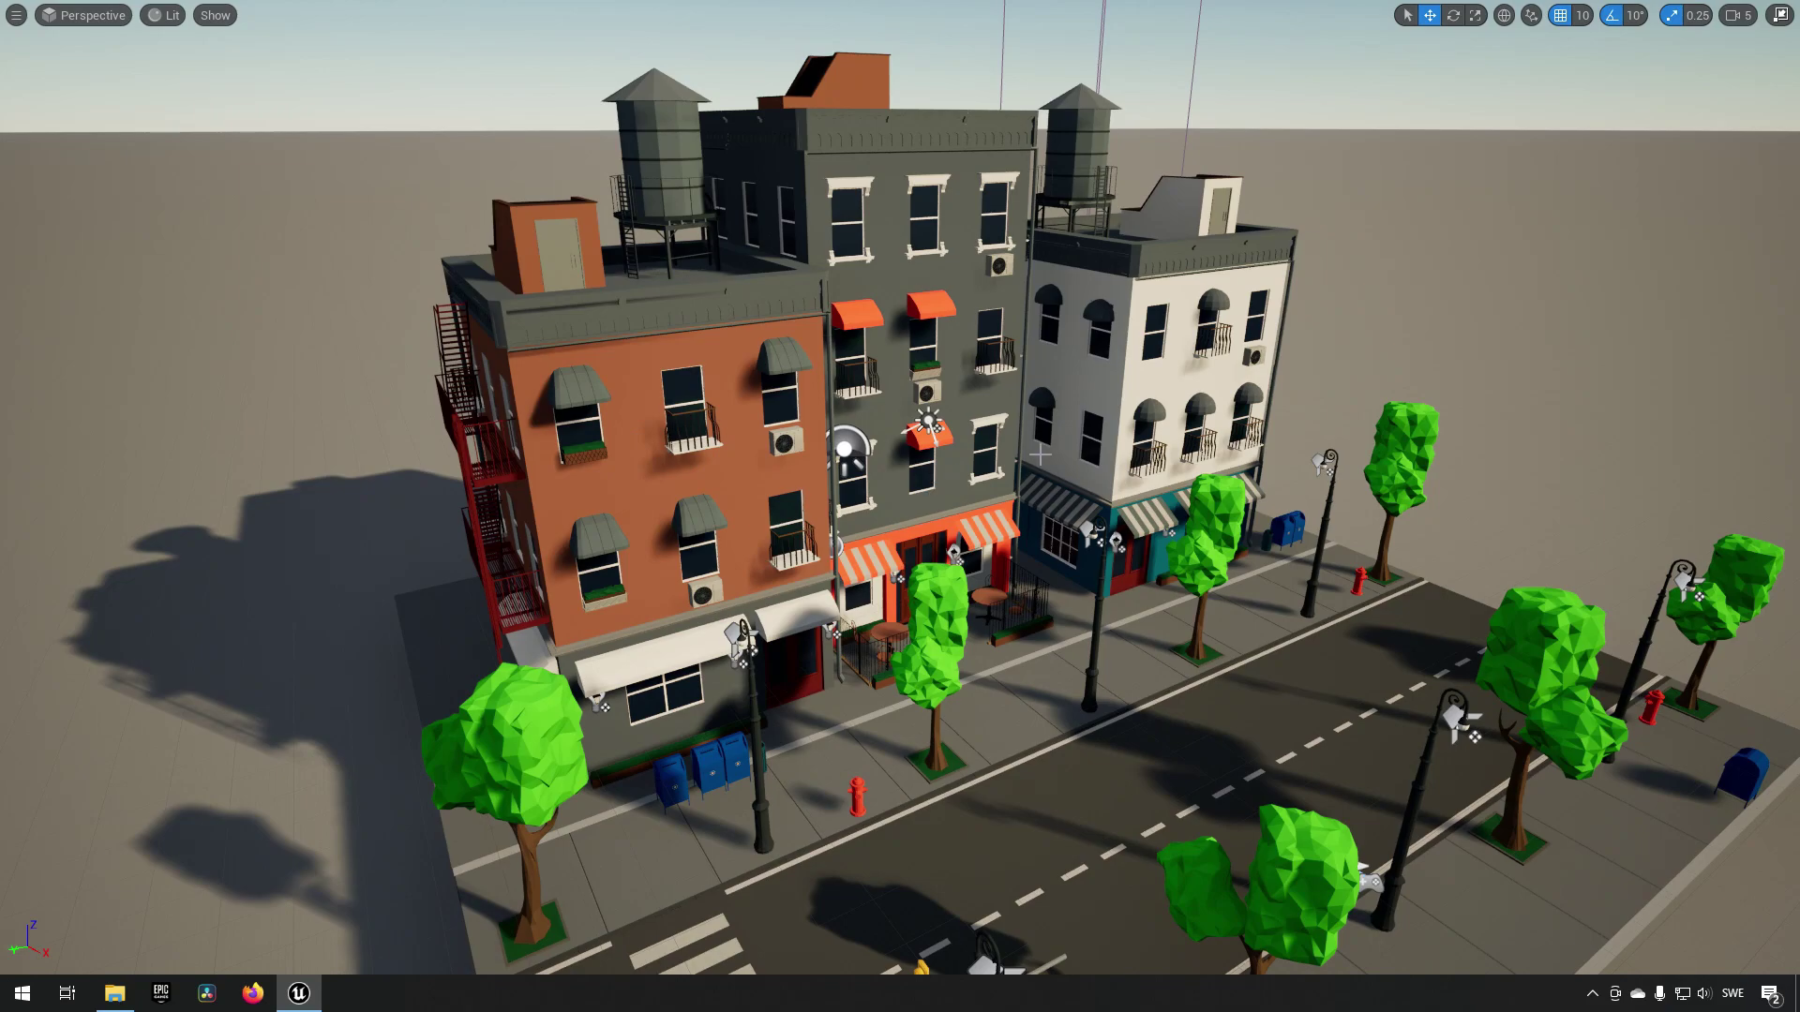
key(d)
right_drag(1119, 572, 901, 613)
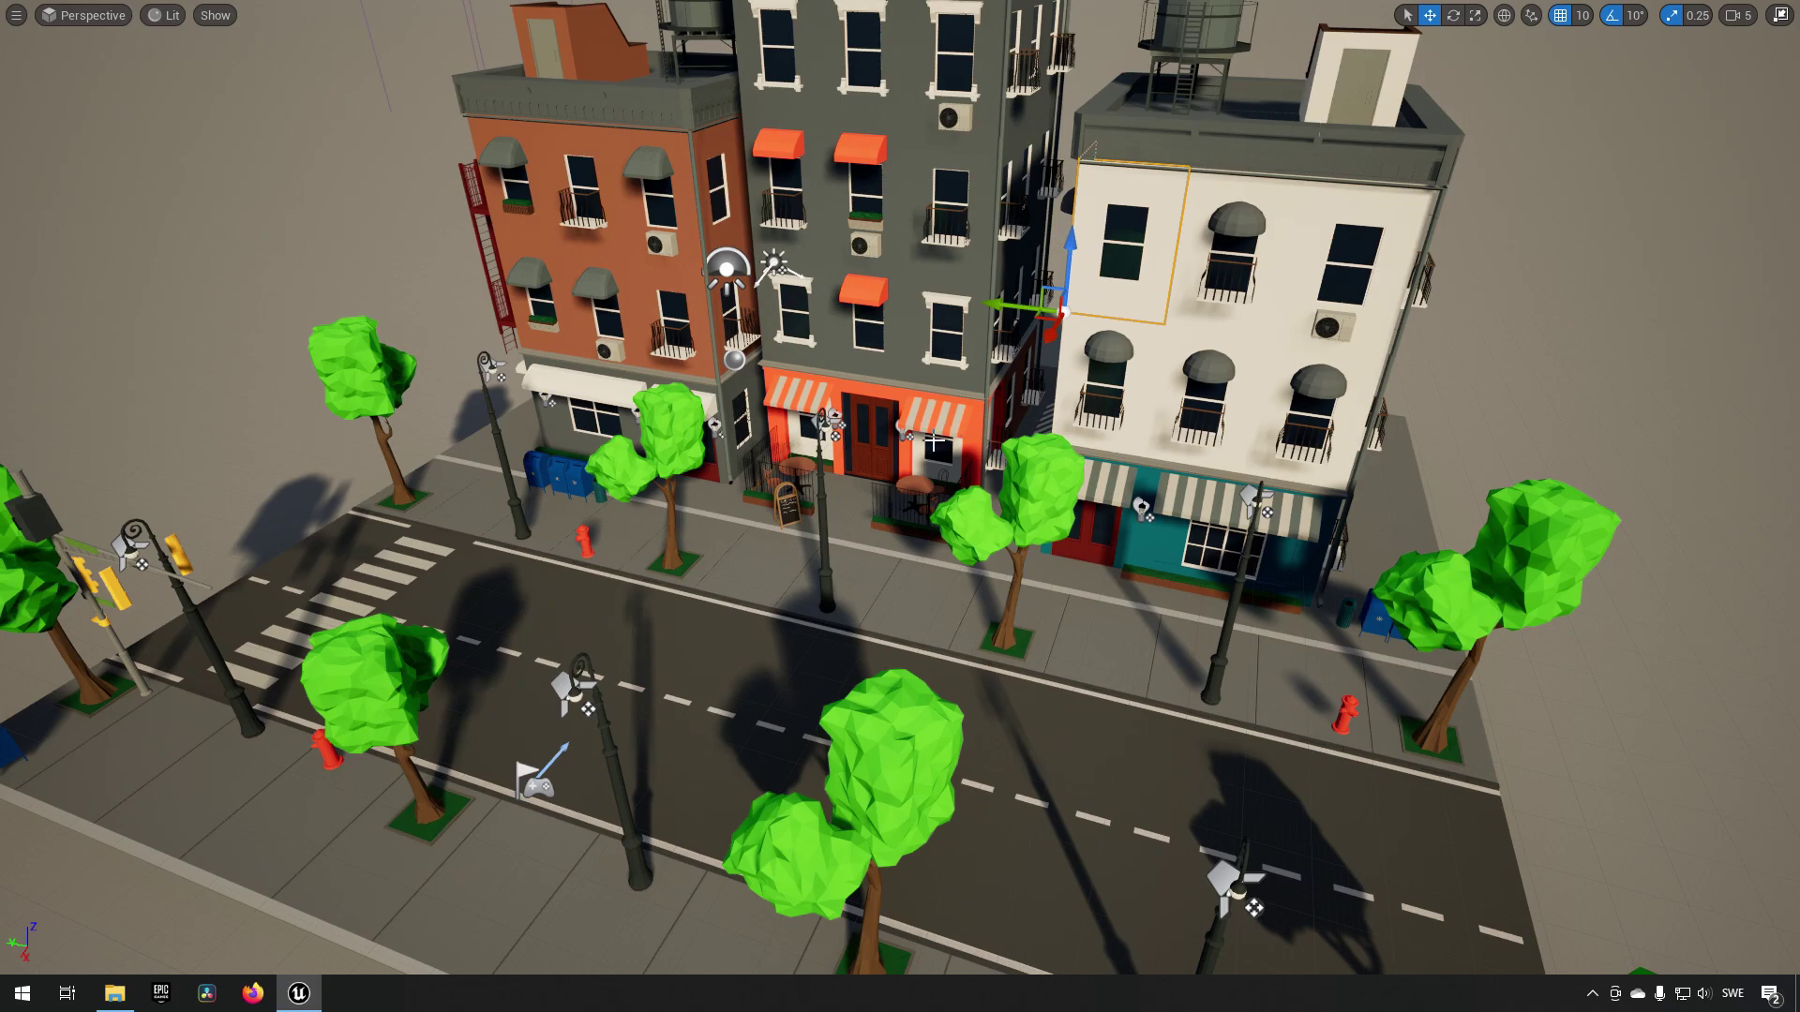
key(d)
mouse_move(855, 562)
right_down()
mouse_move(868, 588)
mouse_move(830, 583)
right_up()
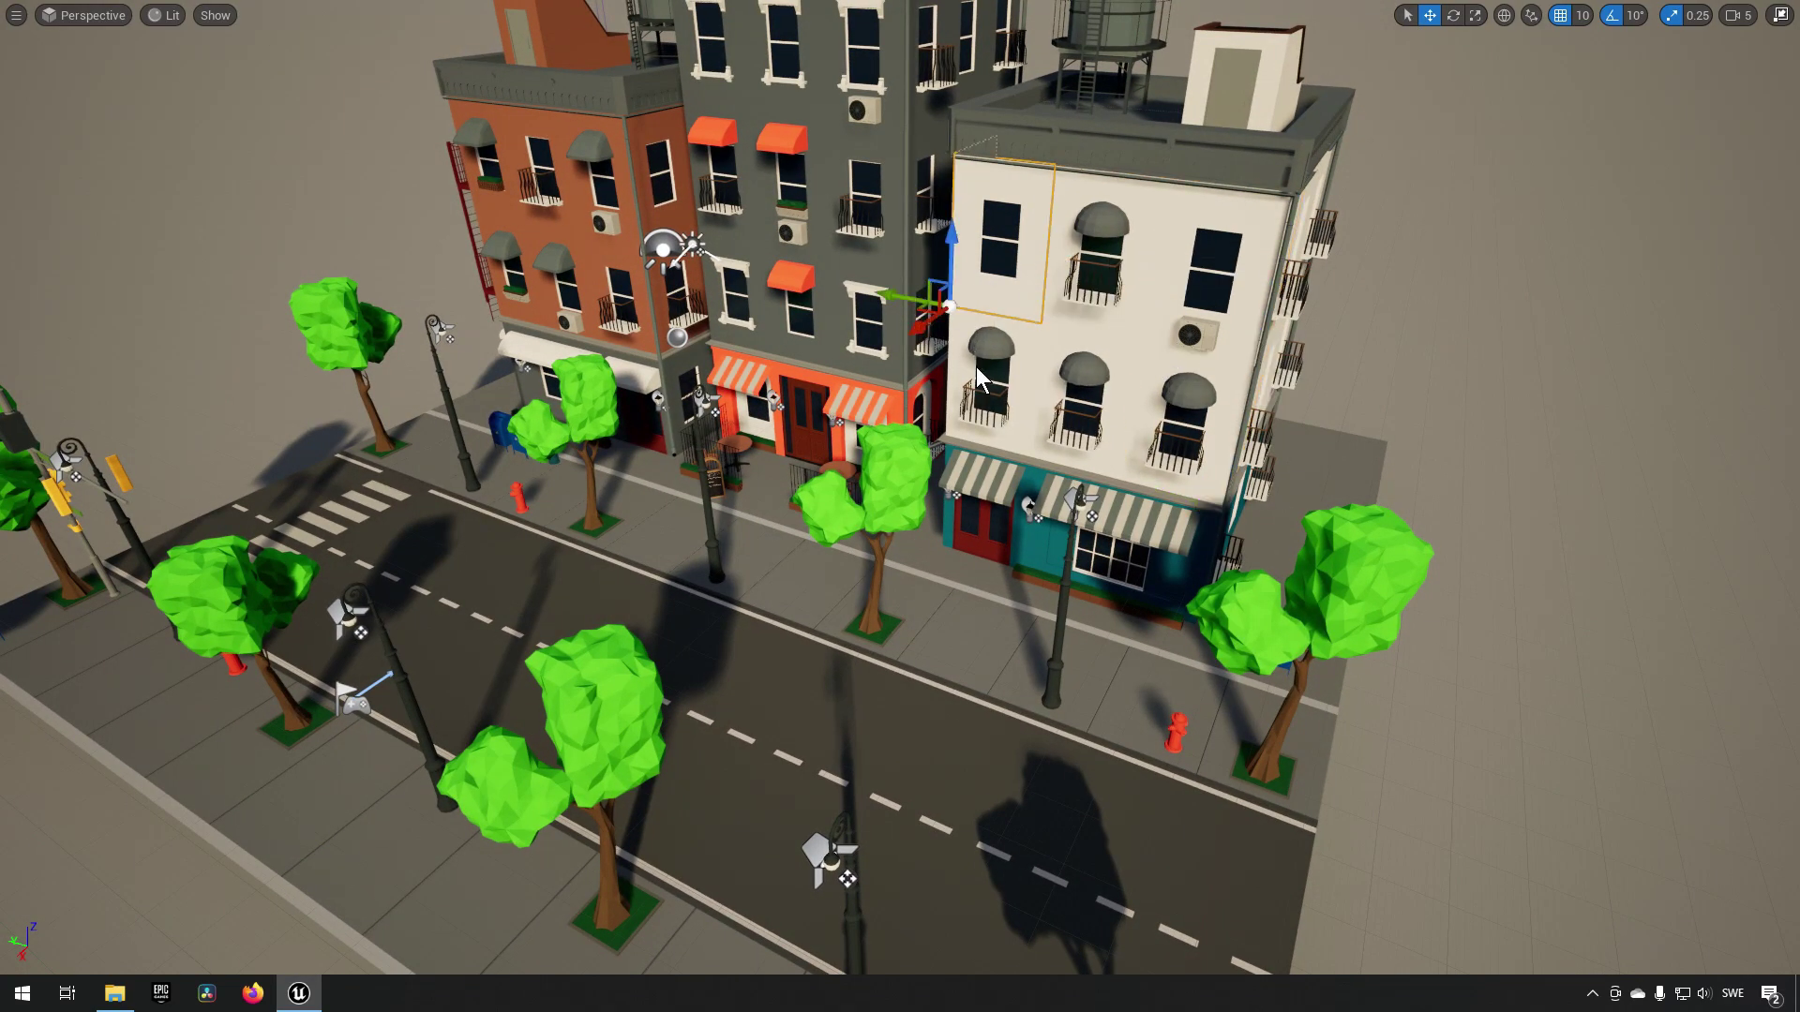
Select a modular window wall section on the white building's facade and examine the block from both ends
click(1010, 249)
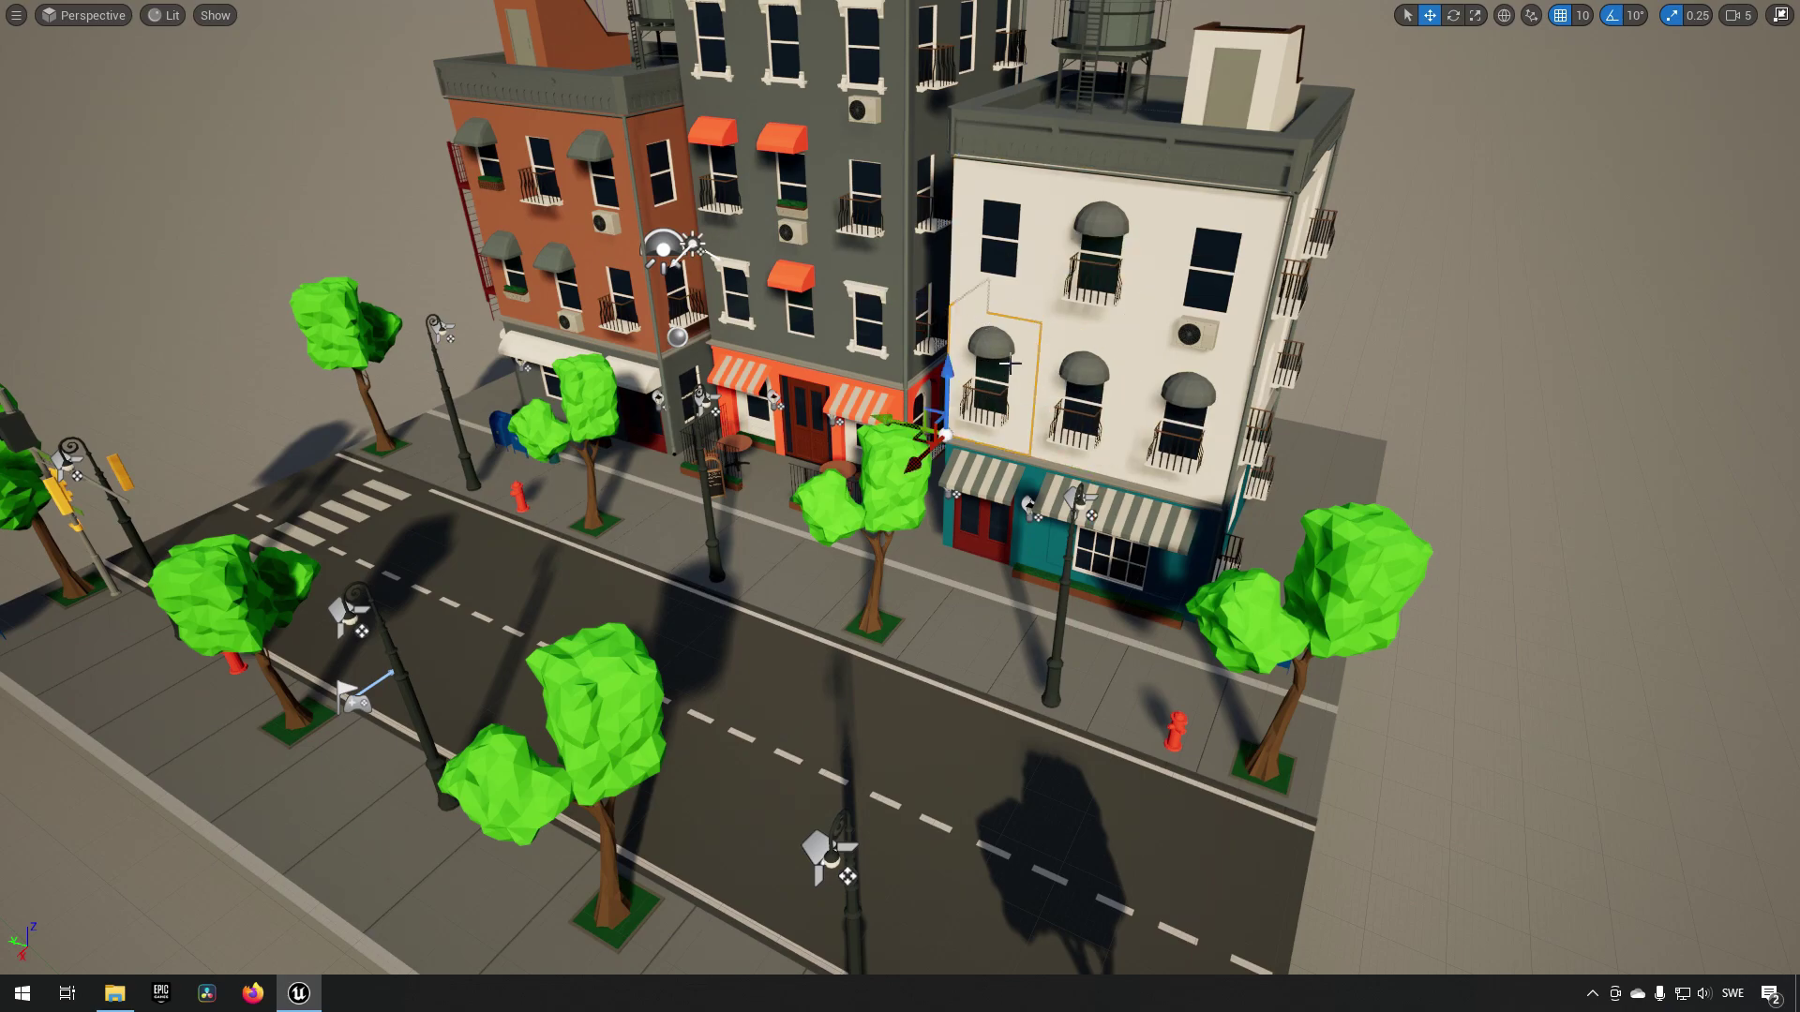
key(a)
right_drag(923, 467, 966, 457)
right_drag(787, 354, 1021, 399)
key(a)
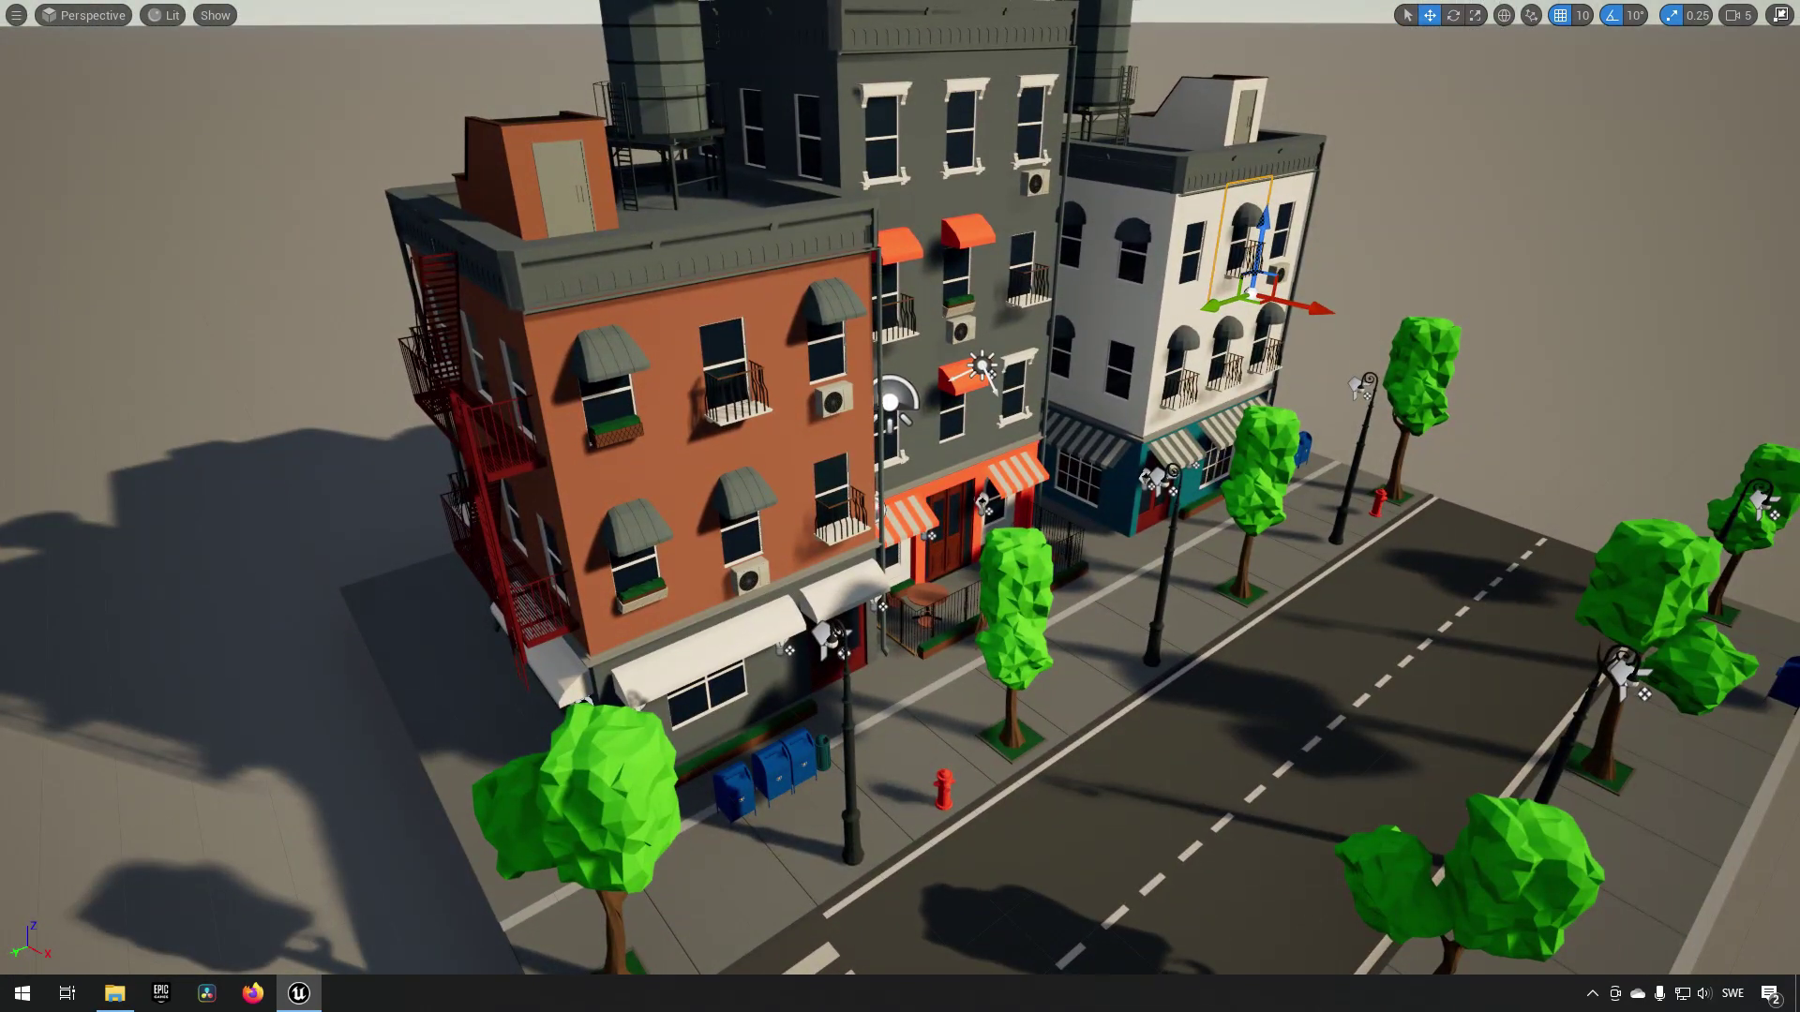
key(d)
right_drag(864, 458, 619, 503)
Open the SurvivalTools level from the Demo folder
key(ctrl+space)
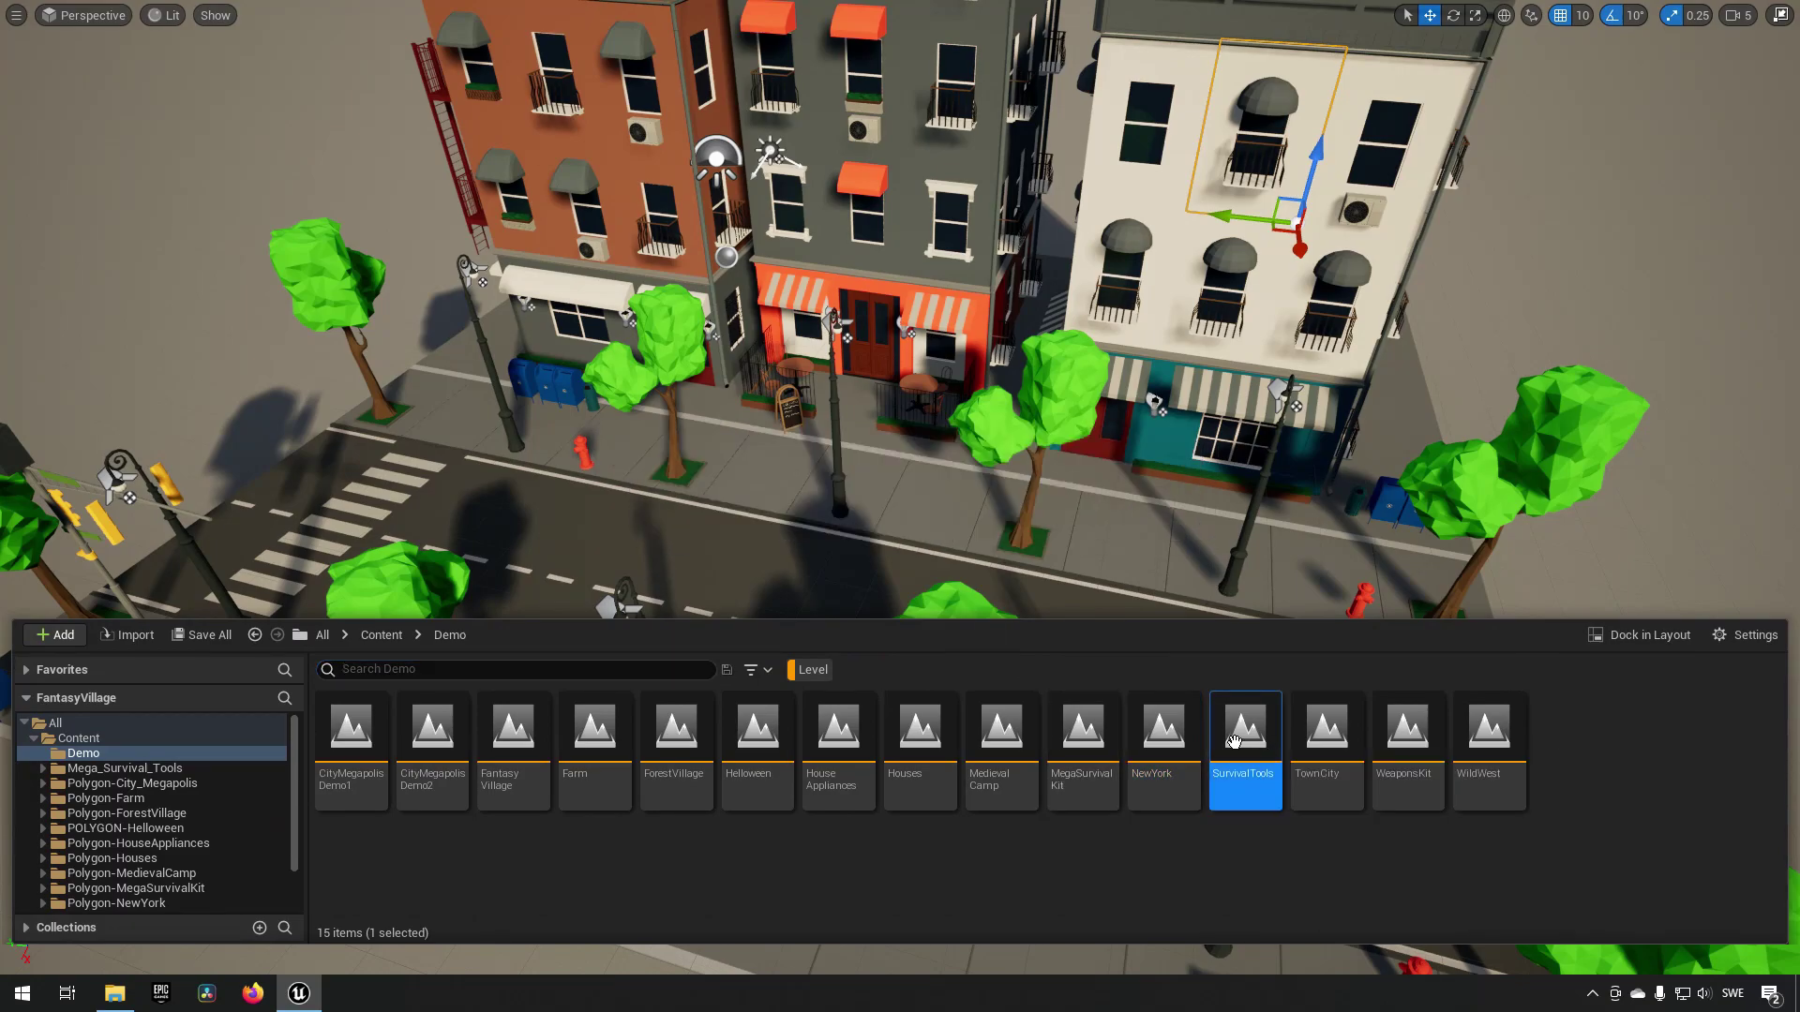
double_click(1228, 741)
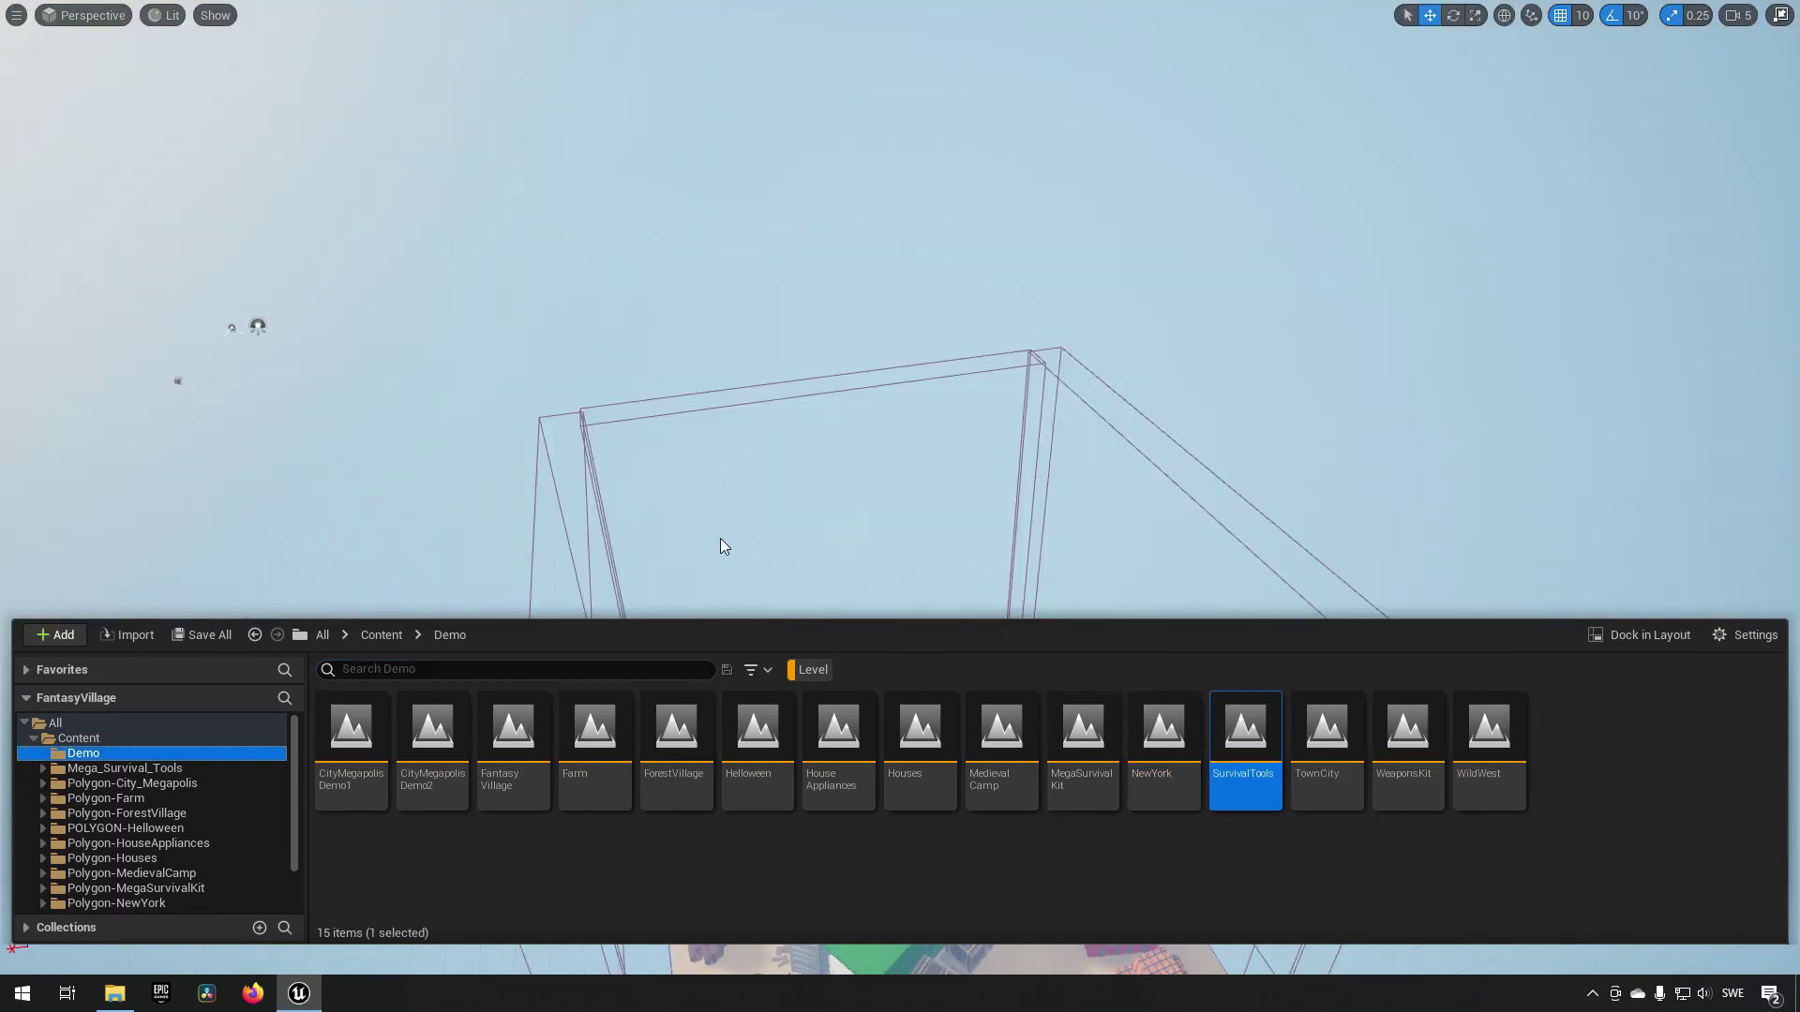
Examine the yard's shipping containers, barrels, wooden crates, cable spools and loaded pallets
right_drag(720, 536, 1086, 564)
key(w)
key(w)
key(a)
key(d)
drag(1085, 564, 700, 634)
right_drag(699, 633, 1043, 593)
drag(1042, 593, 901, 583)
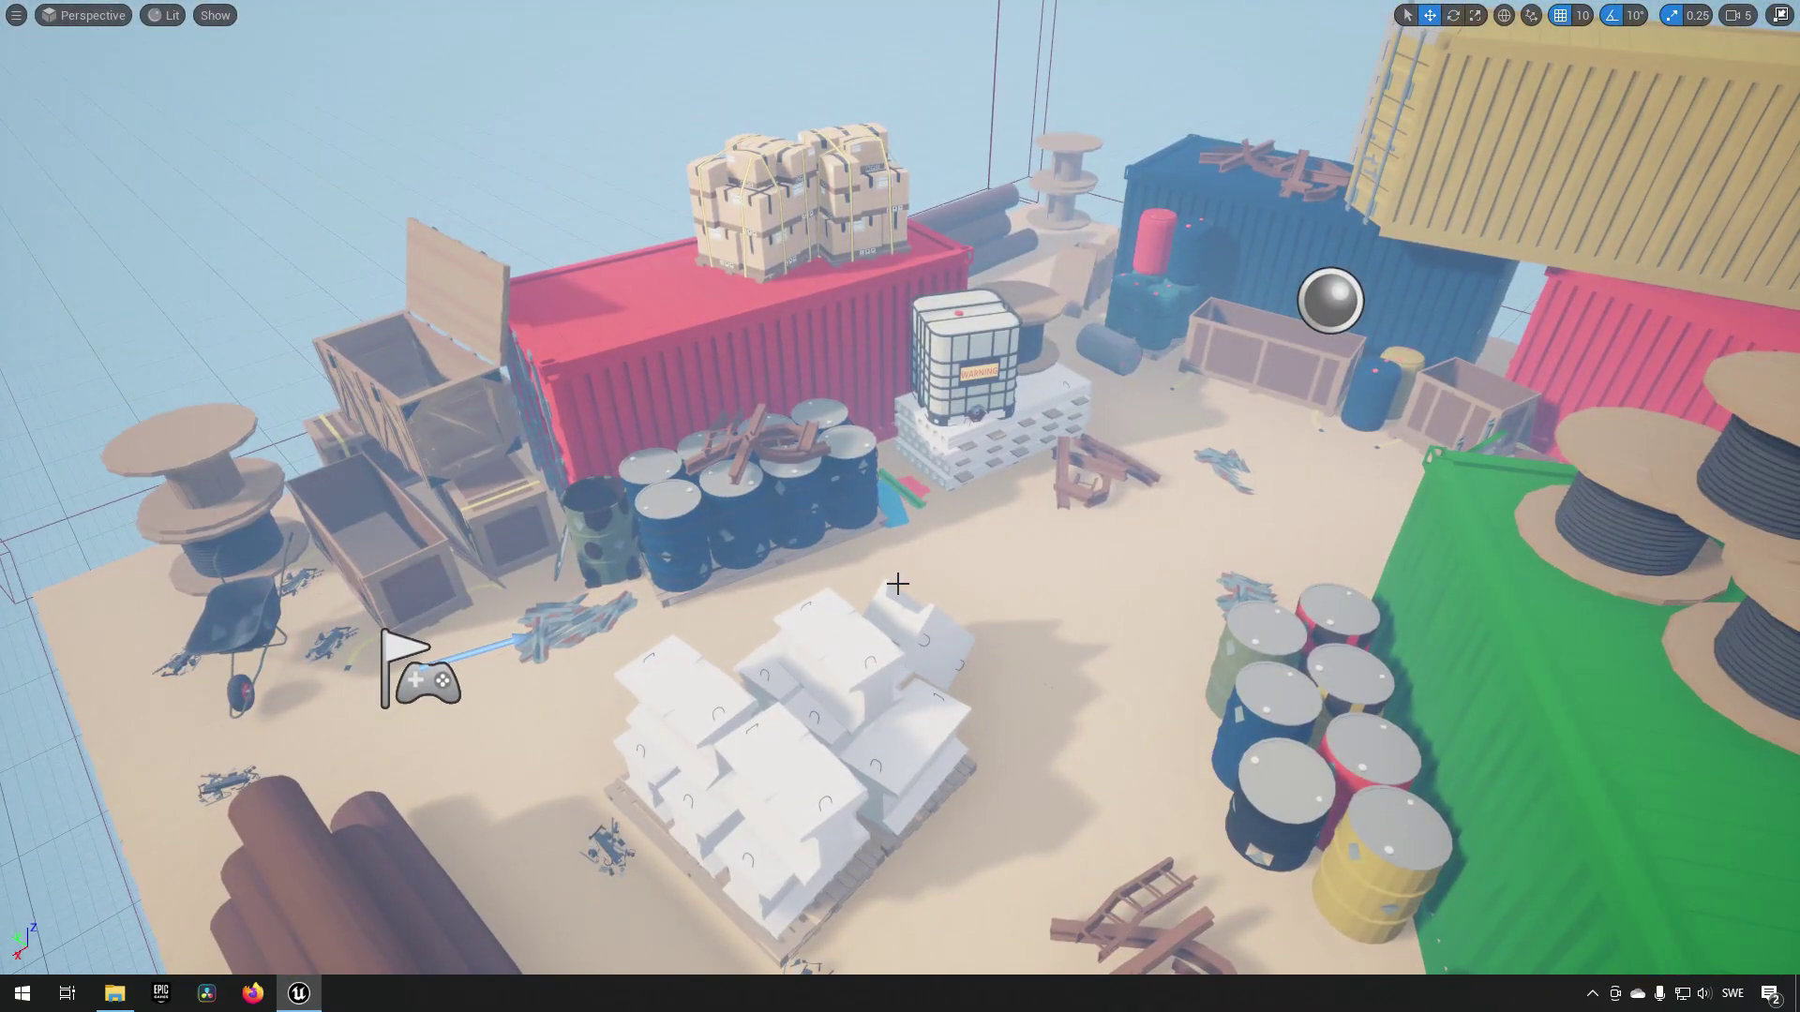
Open the TownCity level from the Demo folder and look over its brick house, streets, vehicles and parks
key(ctrl+space)
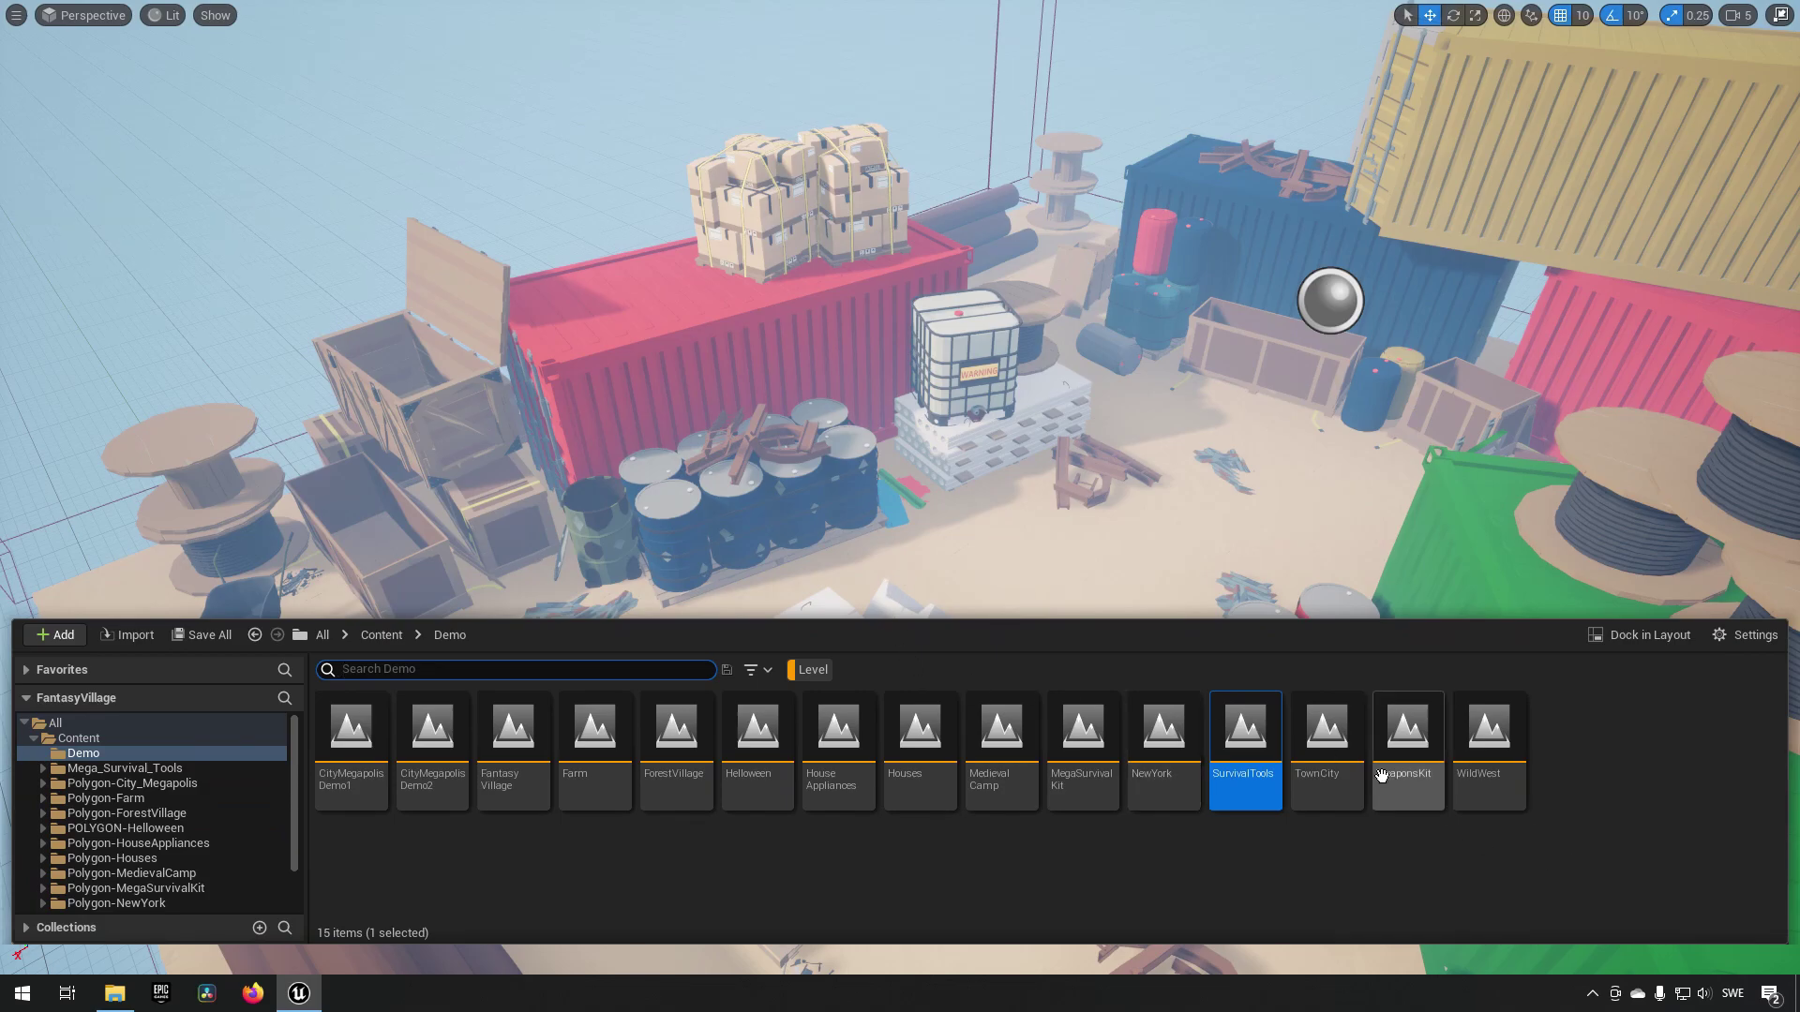
double_click(1337, 735)
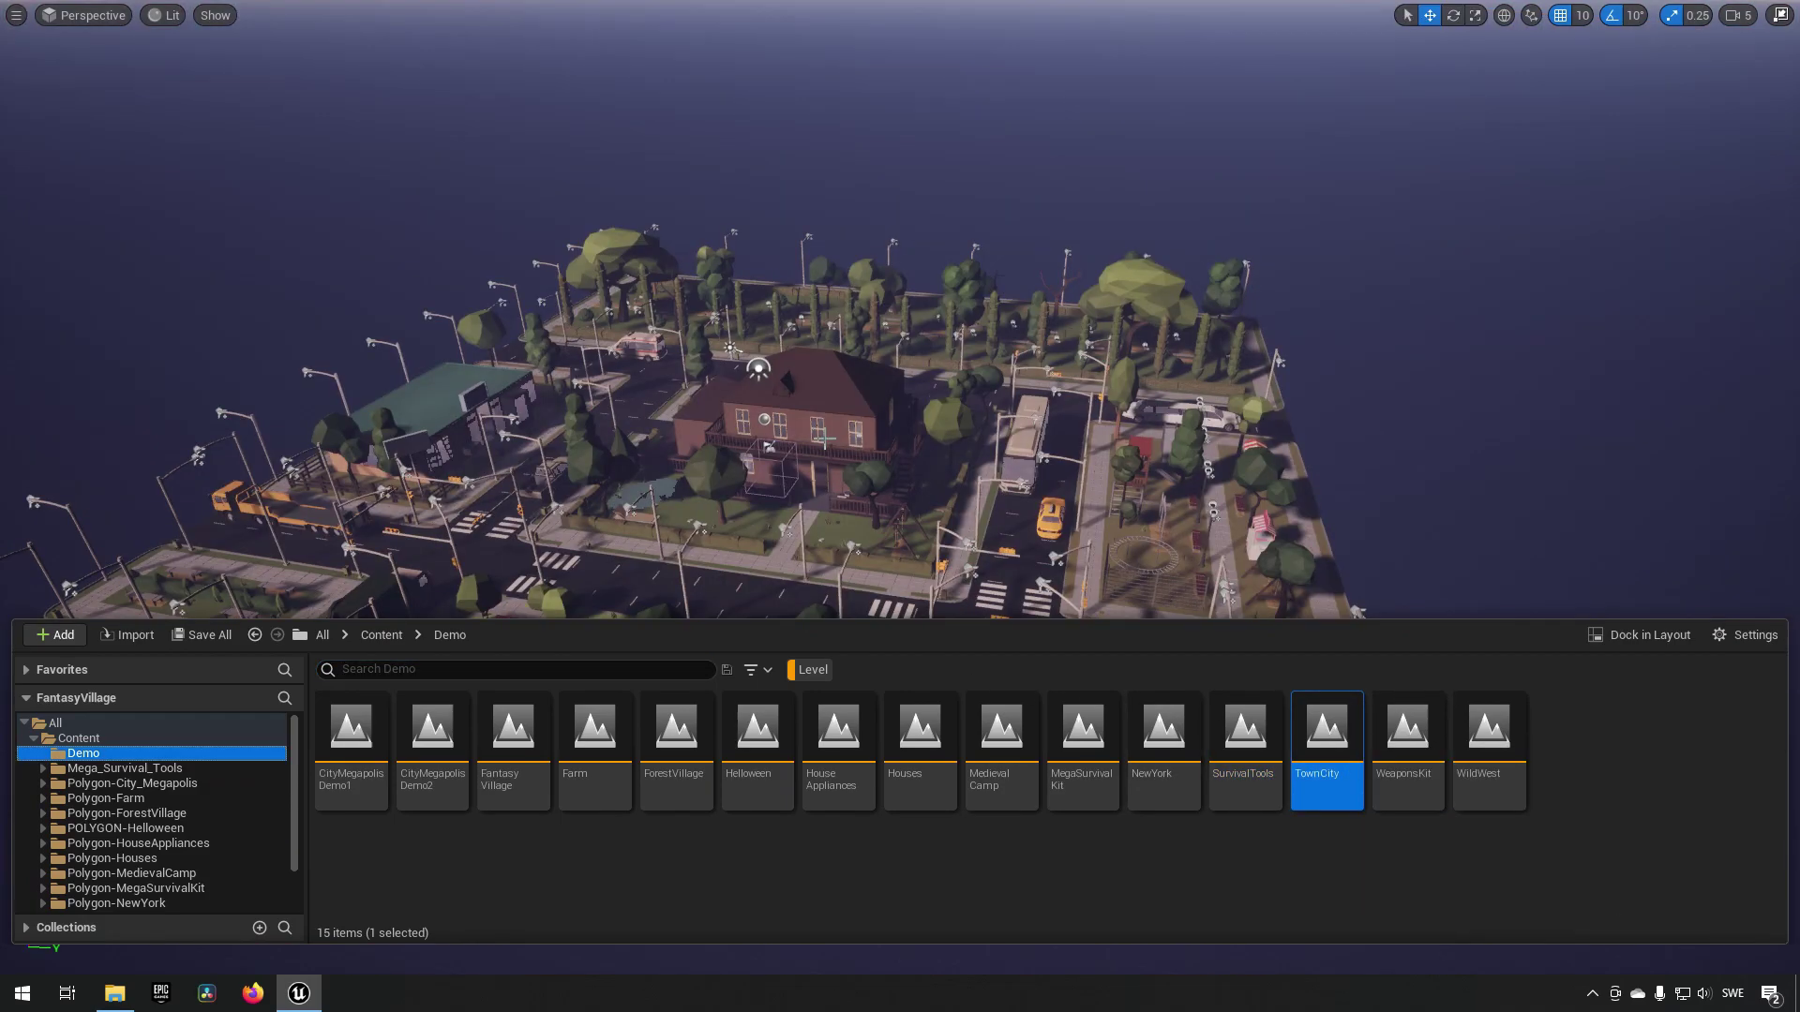
right_drag(1023, 536, 960, 531)
key(w)
key(w)
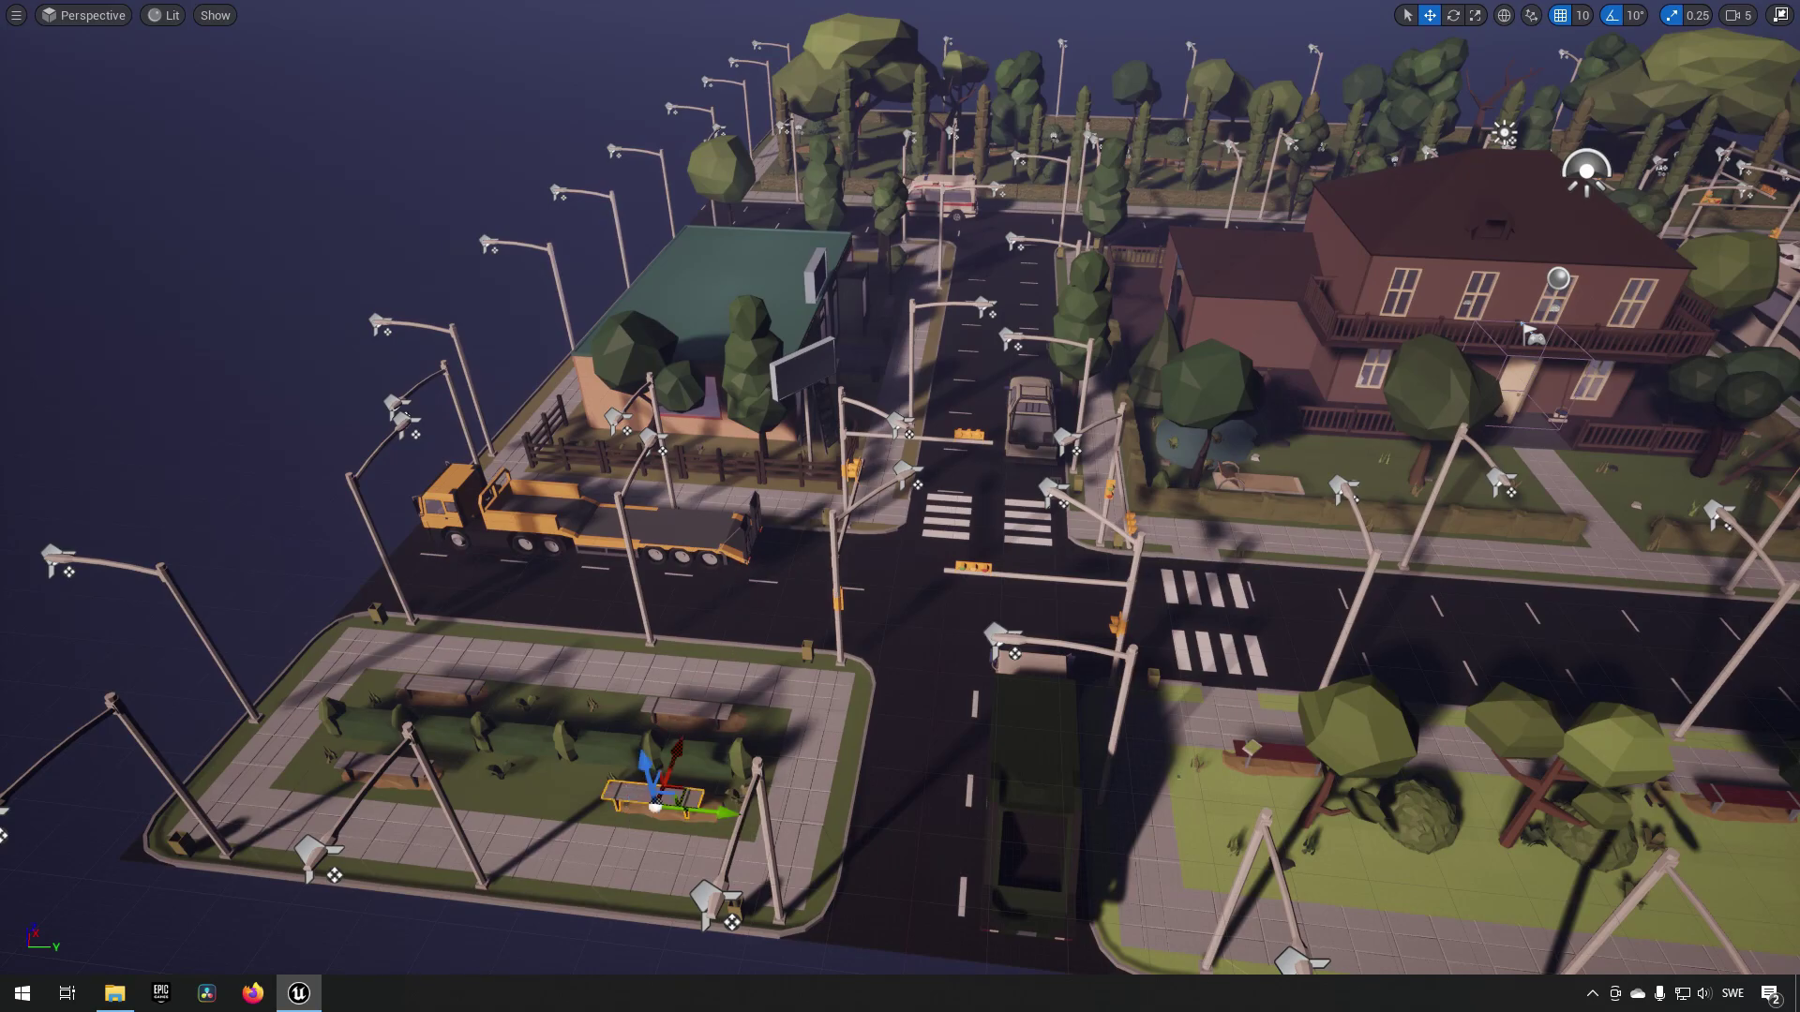
mouse_move(751, 549)
right_down()
mouse_move(839, 455)
mouse_move(935, 502)
mouse_move(1018, 487)
mouse_move(690, 521)
mouse_move(732, 548)
right_up()
click(816, 614)
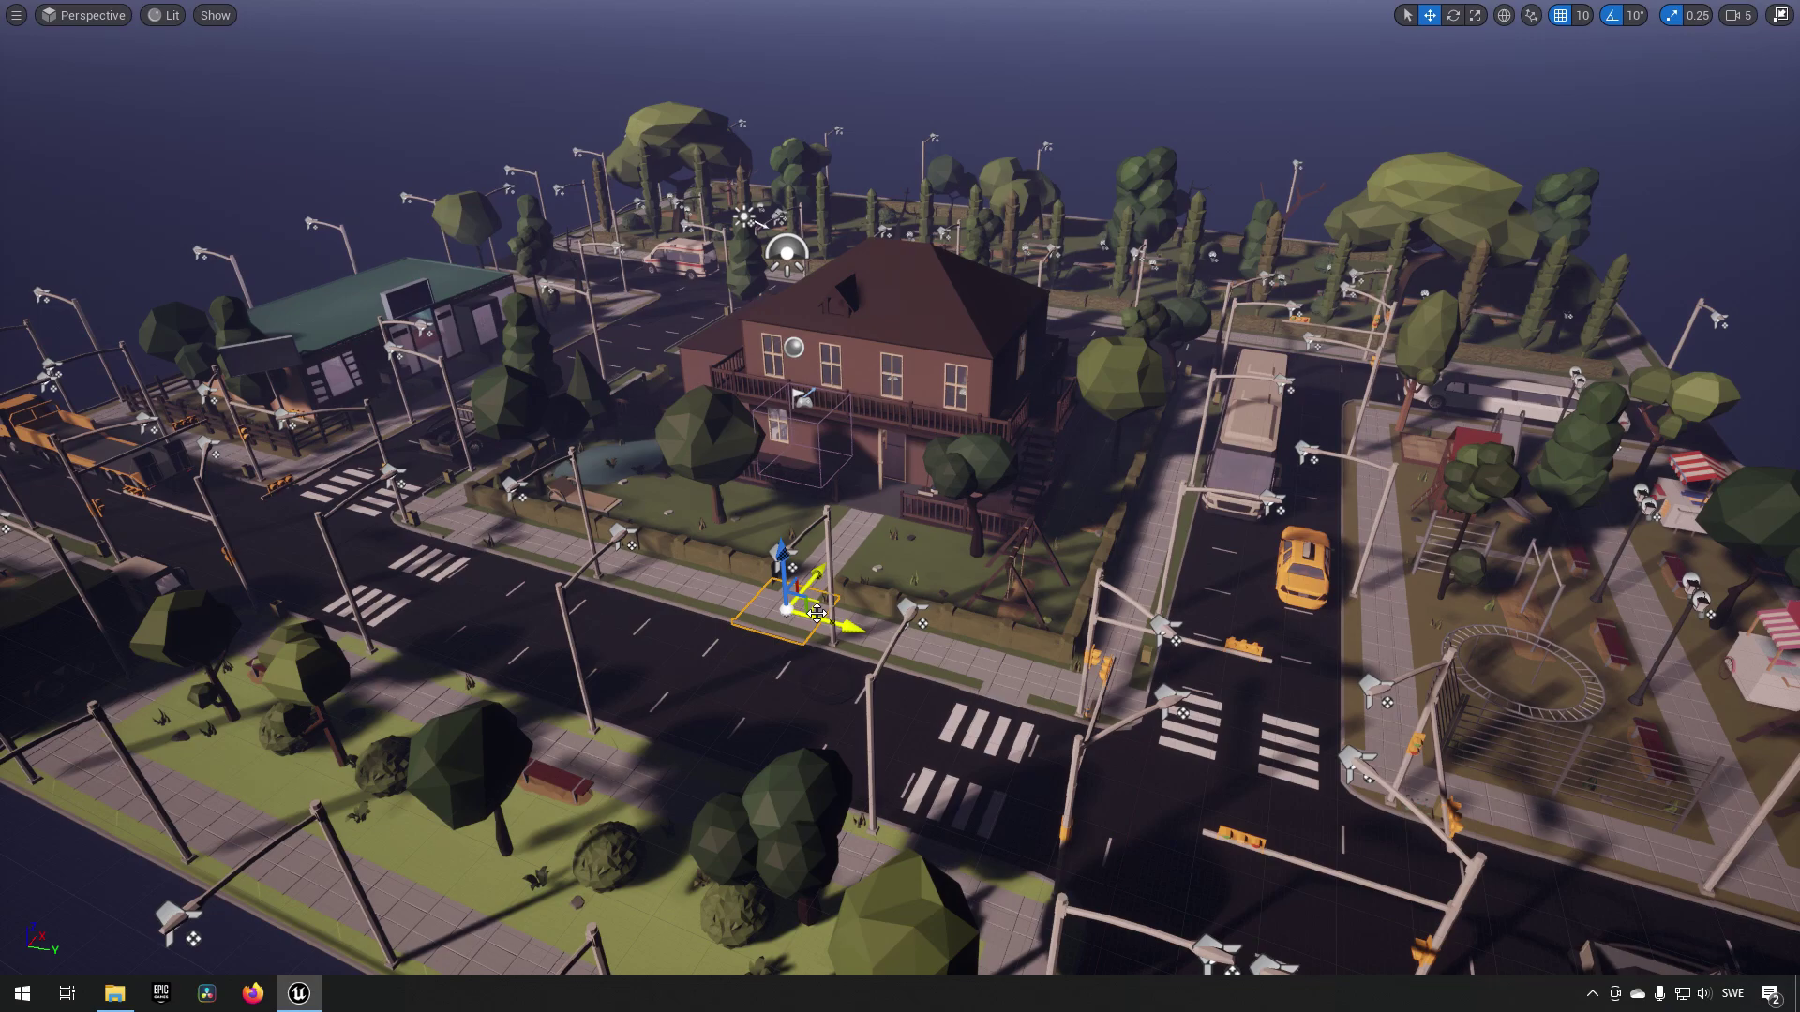
Open the WeaponsKit level from the Demo folder
key(ctrl+space)
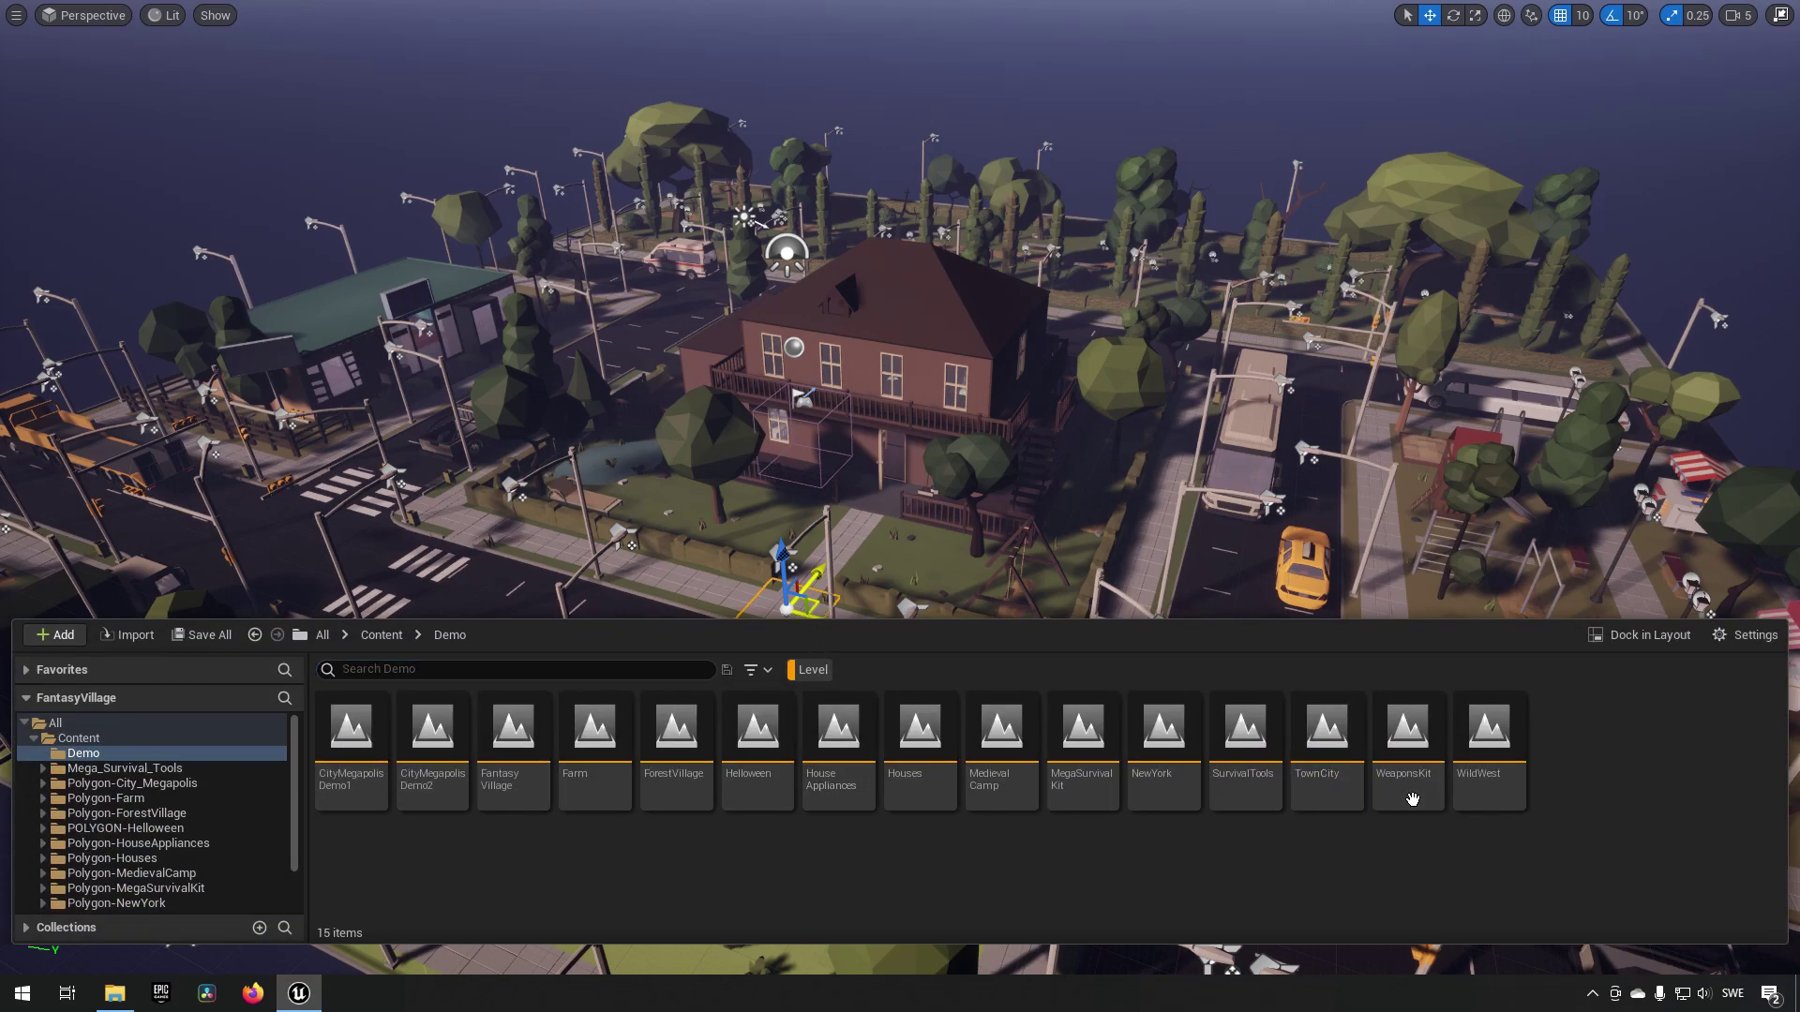
double_click(1407, 750)
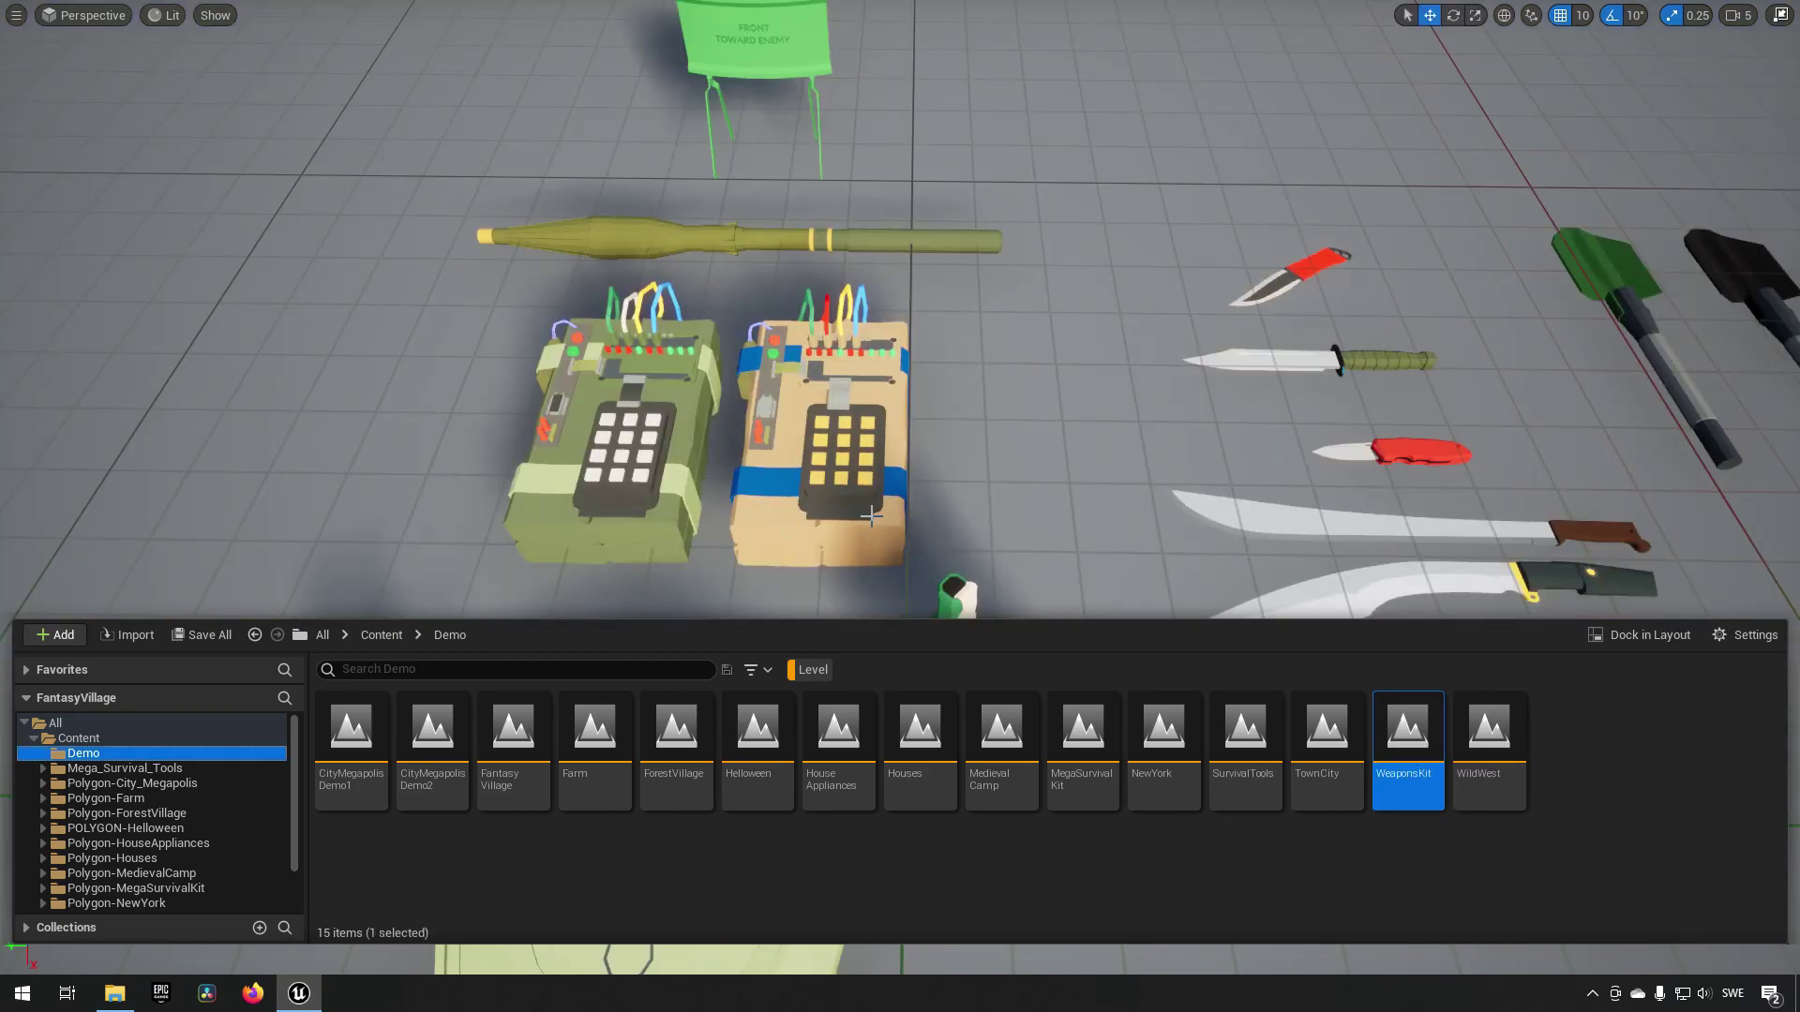
Examine the explosives, knives and the folding table holding rifles, magazines, ammunition and open gun cases
right_drag(873, 514, 965, 452)
key(s)
key(a)
key(a)
key(w)
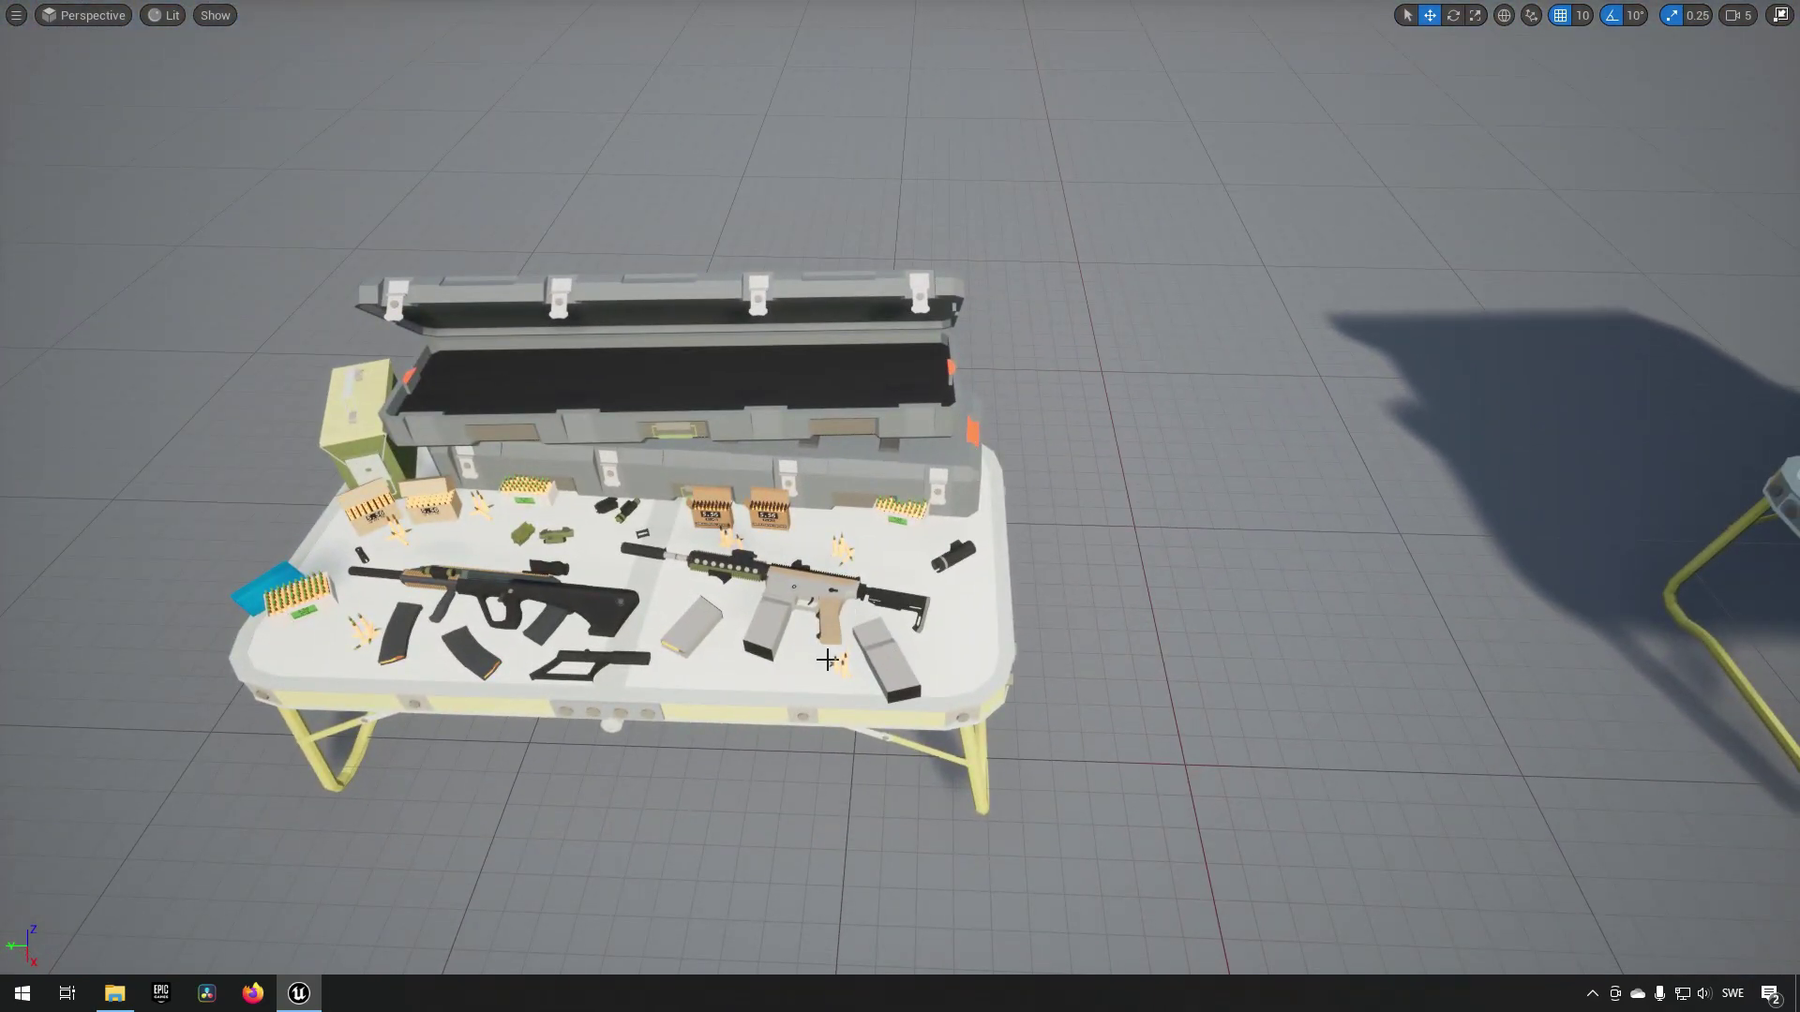
key(d)
key(d)
Examine the armory scene's weapon table, open locker, camouflage crates, launchers and gun rack from different sides
right_drag(915, 699, 954, 658)
key(s)
key(d)
key(s)
key(d)
key(w)
key(a)
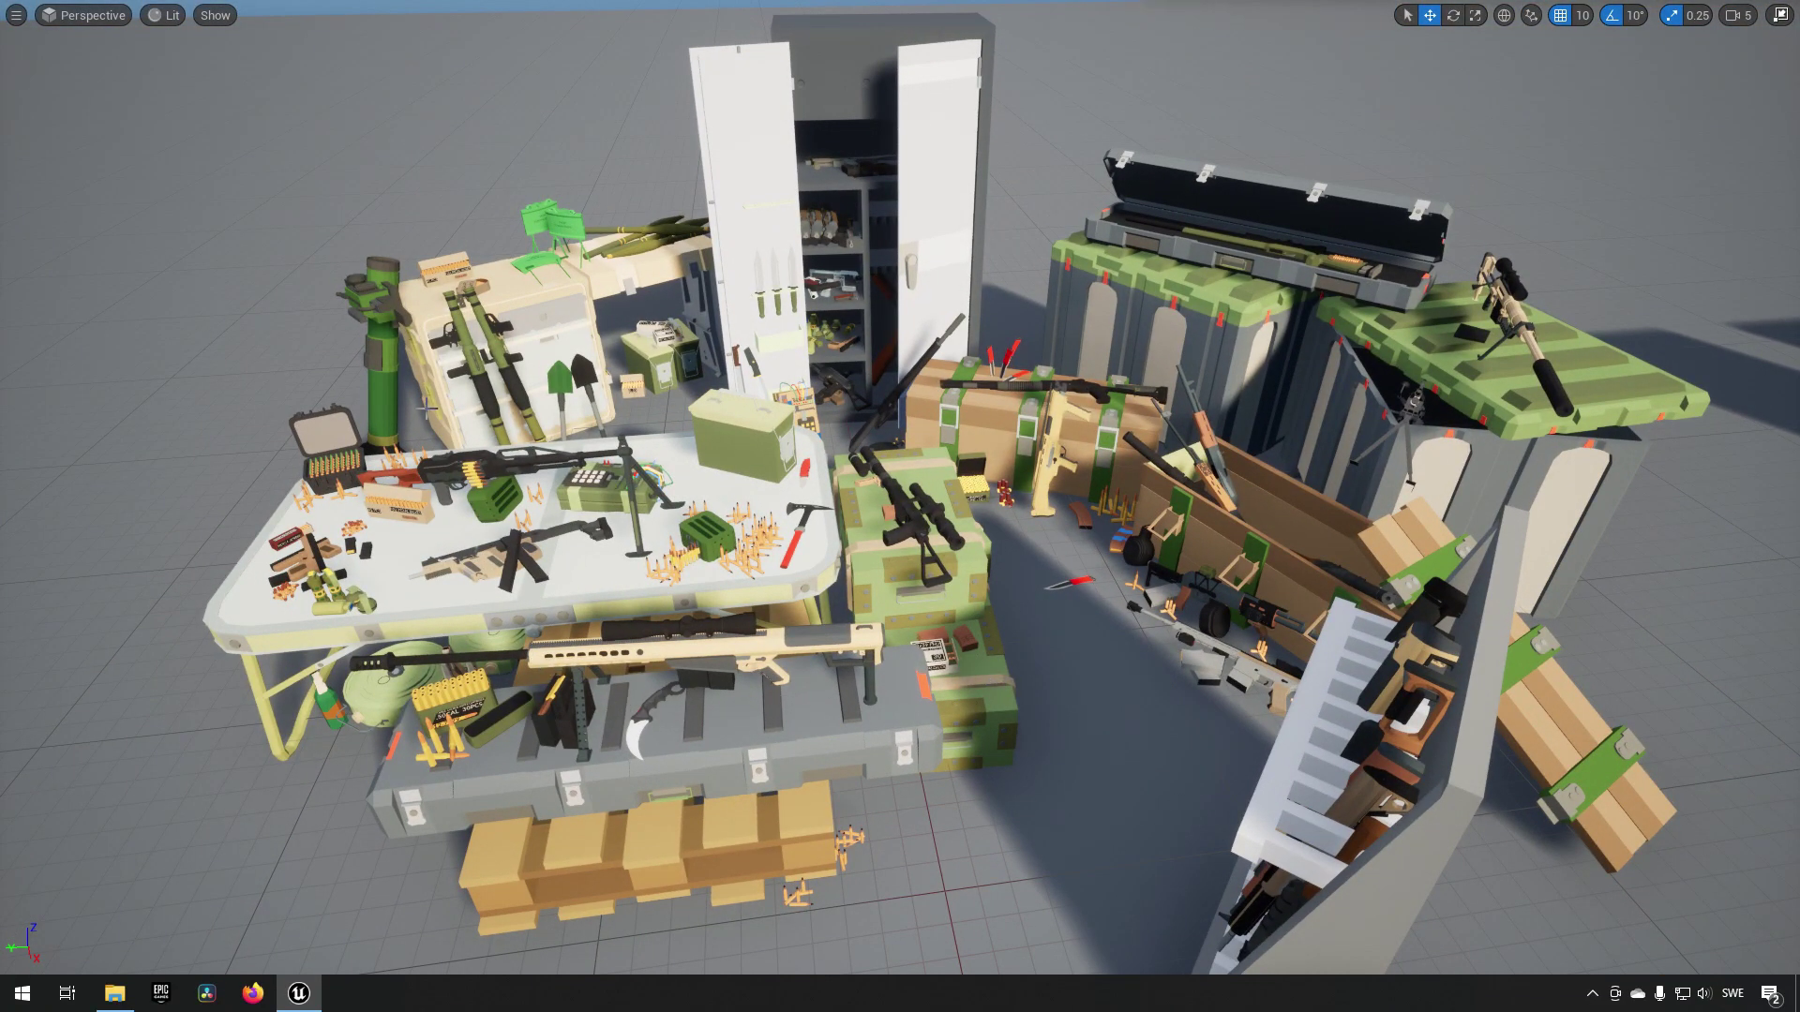
right_drag(589, 419, 571, 420)
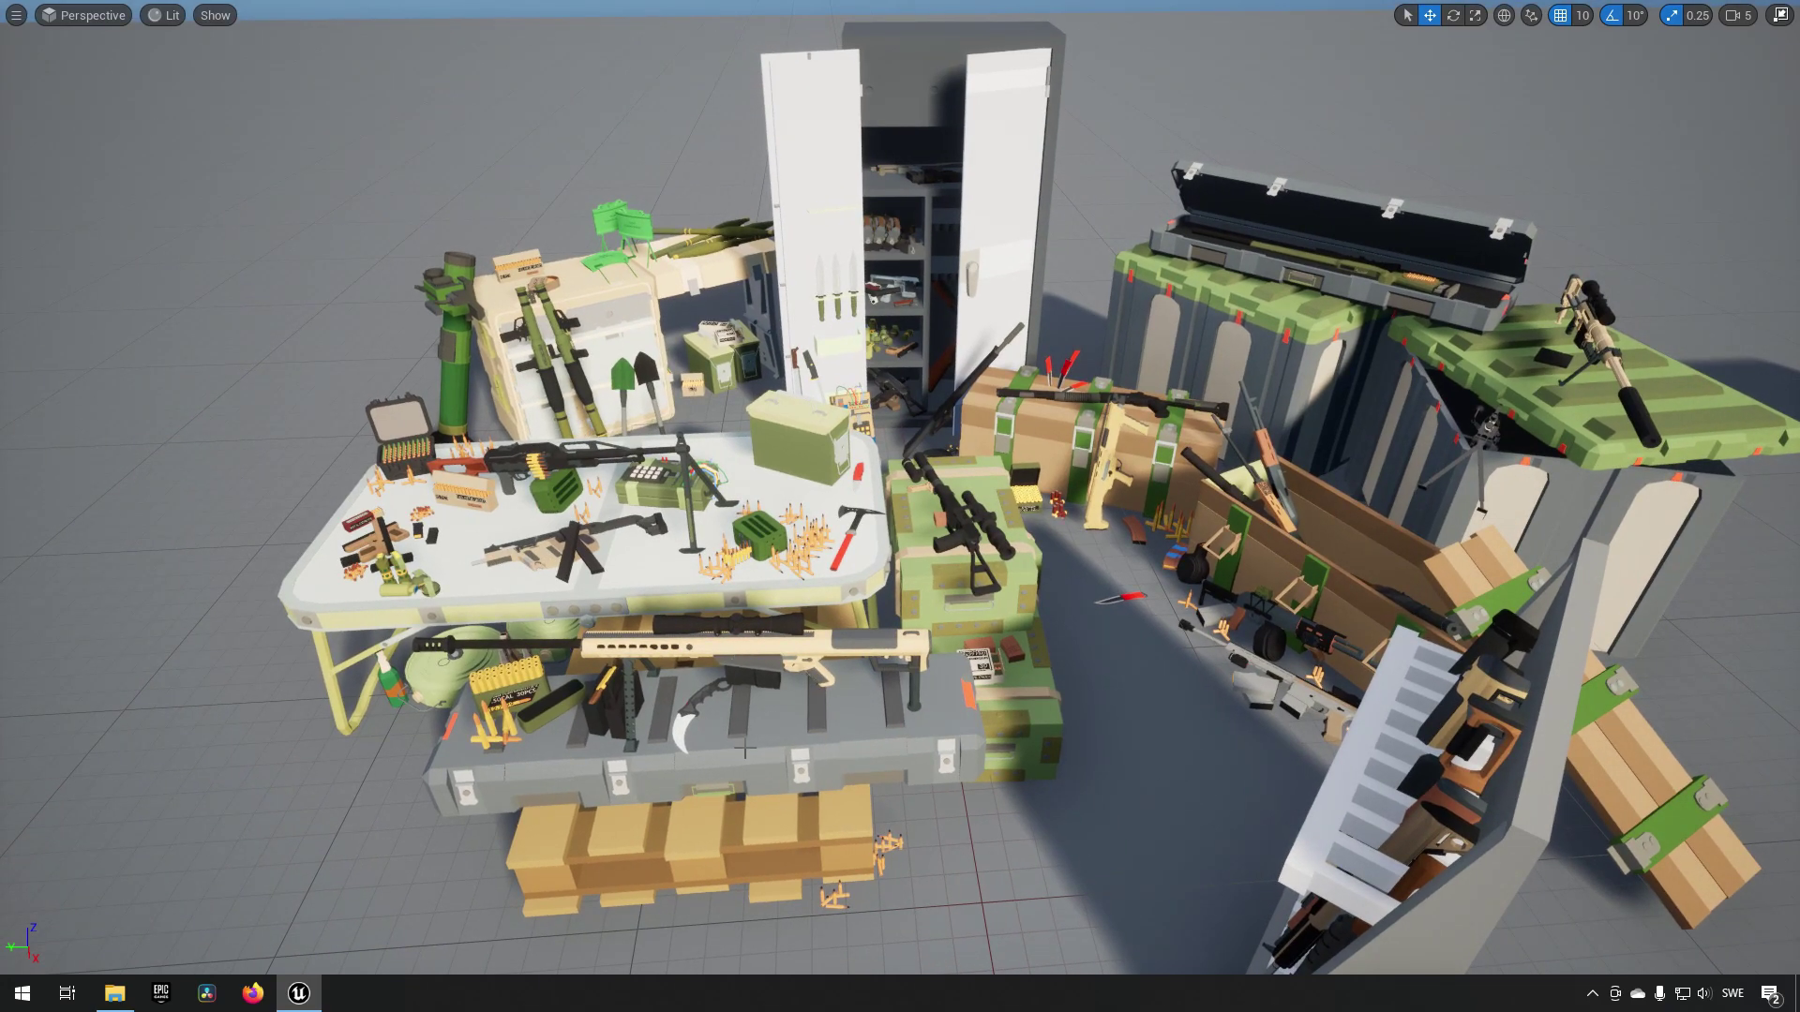
right_drag(1210, 673, 1466, 678)
key(a)
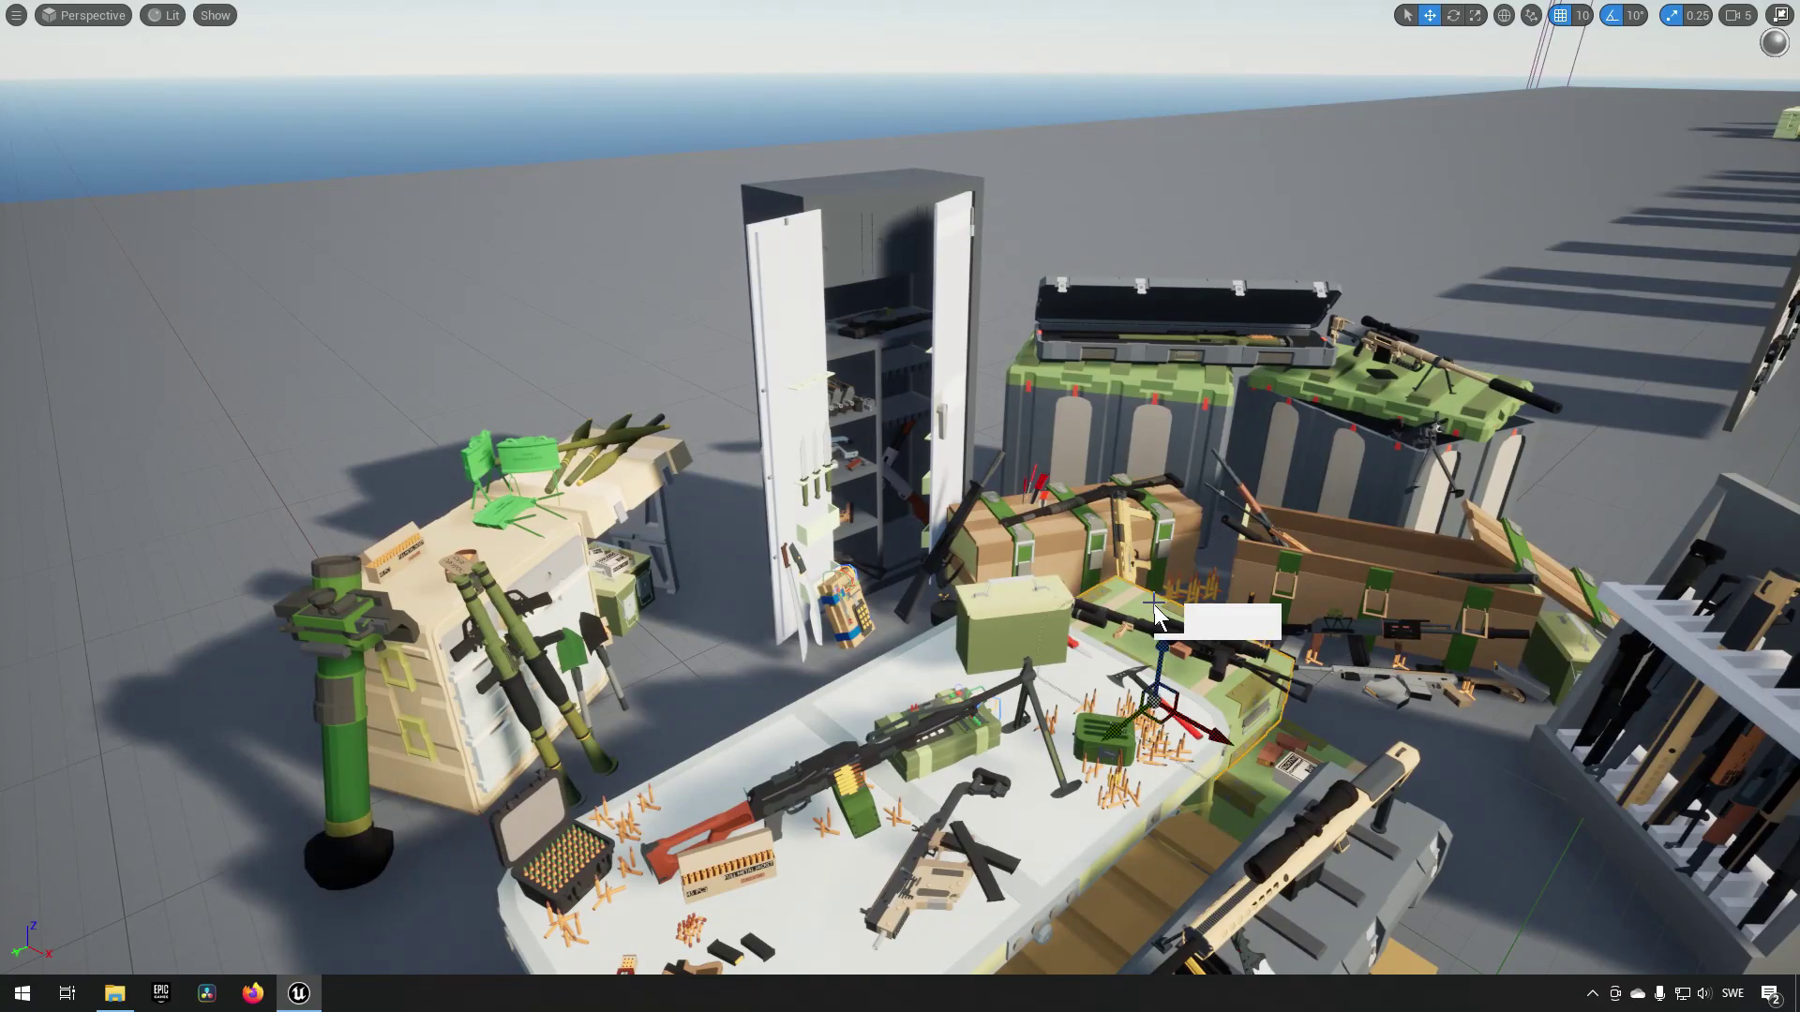
Move on from the armory scene to examine the sniper rifles mounted on the pegboard stands
click(1205, 589)
click(1366, 545)
key(d)
right_drag(1367, 546, 1215, 570)
click(1089, 598)
key(d)
key(d)
Open the WildWest level from the Demo folder and look around the town and the saloon's interior
key(ctrl+space)
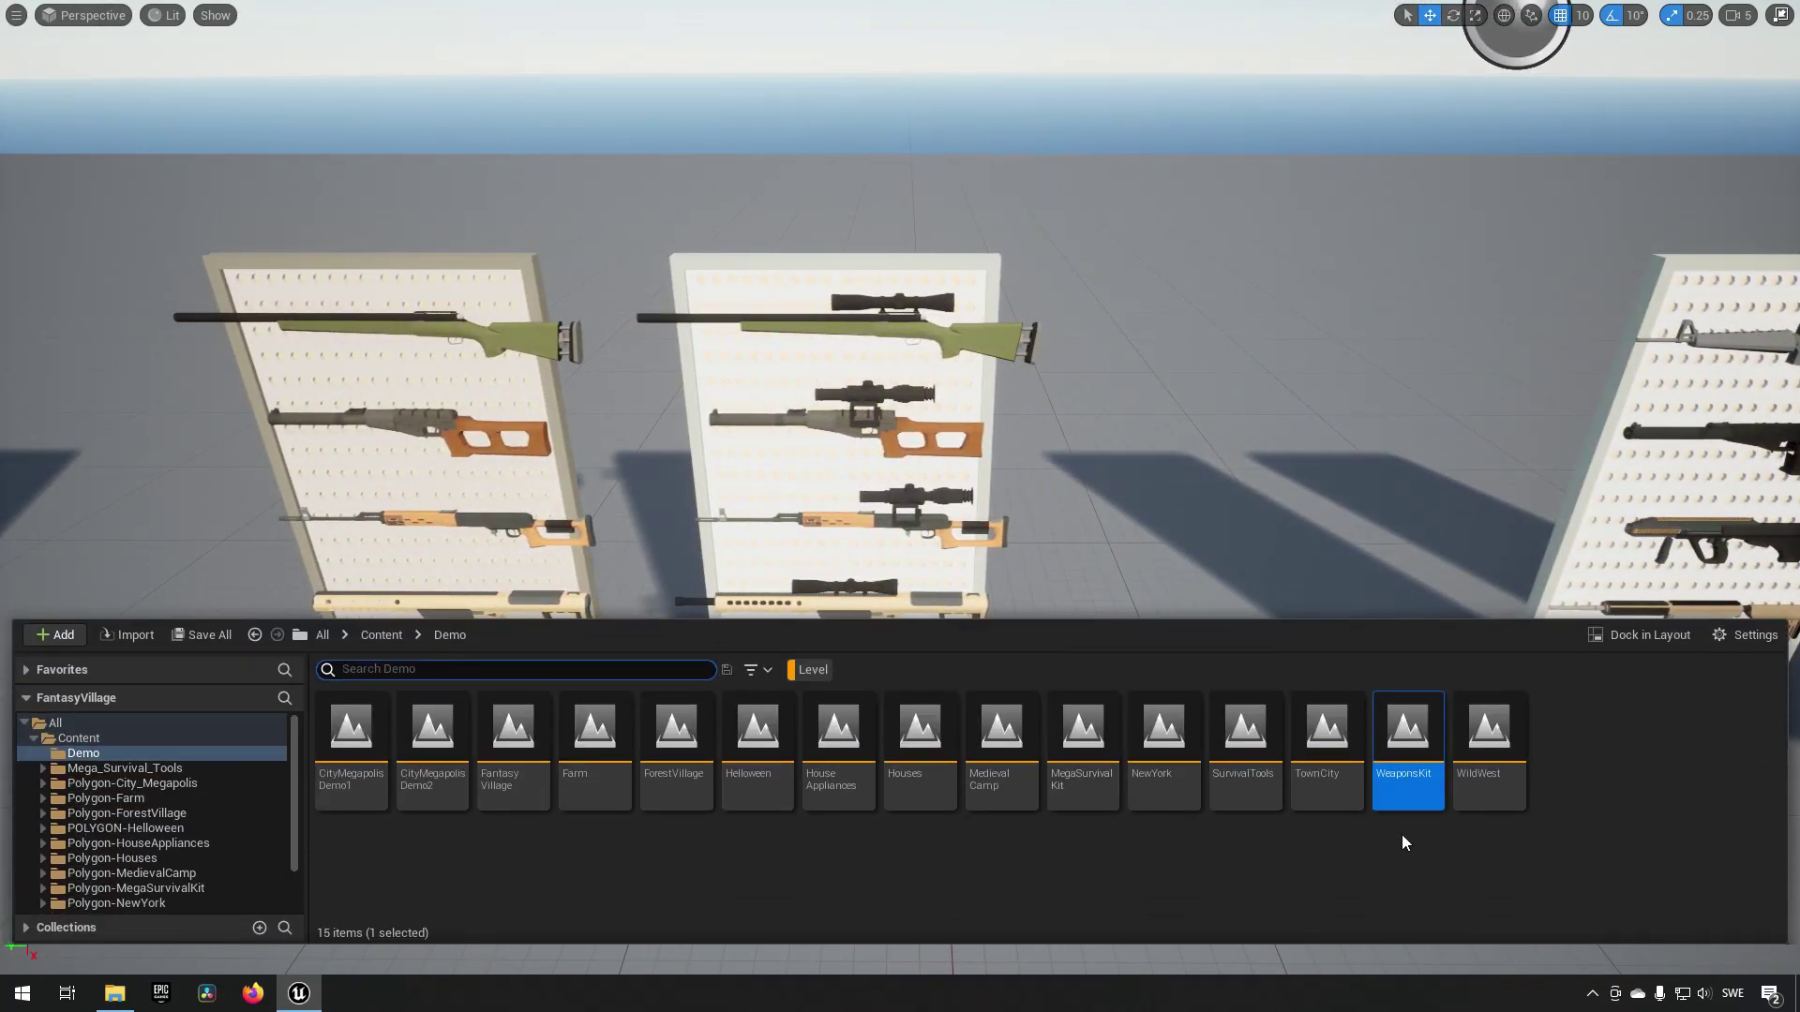
double_click(1497, 729)
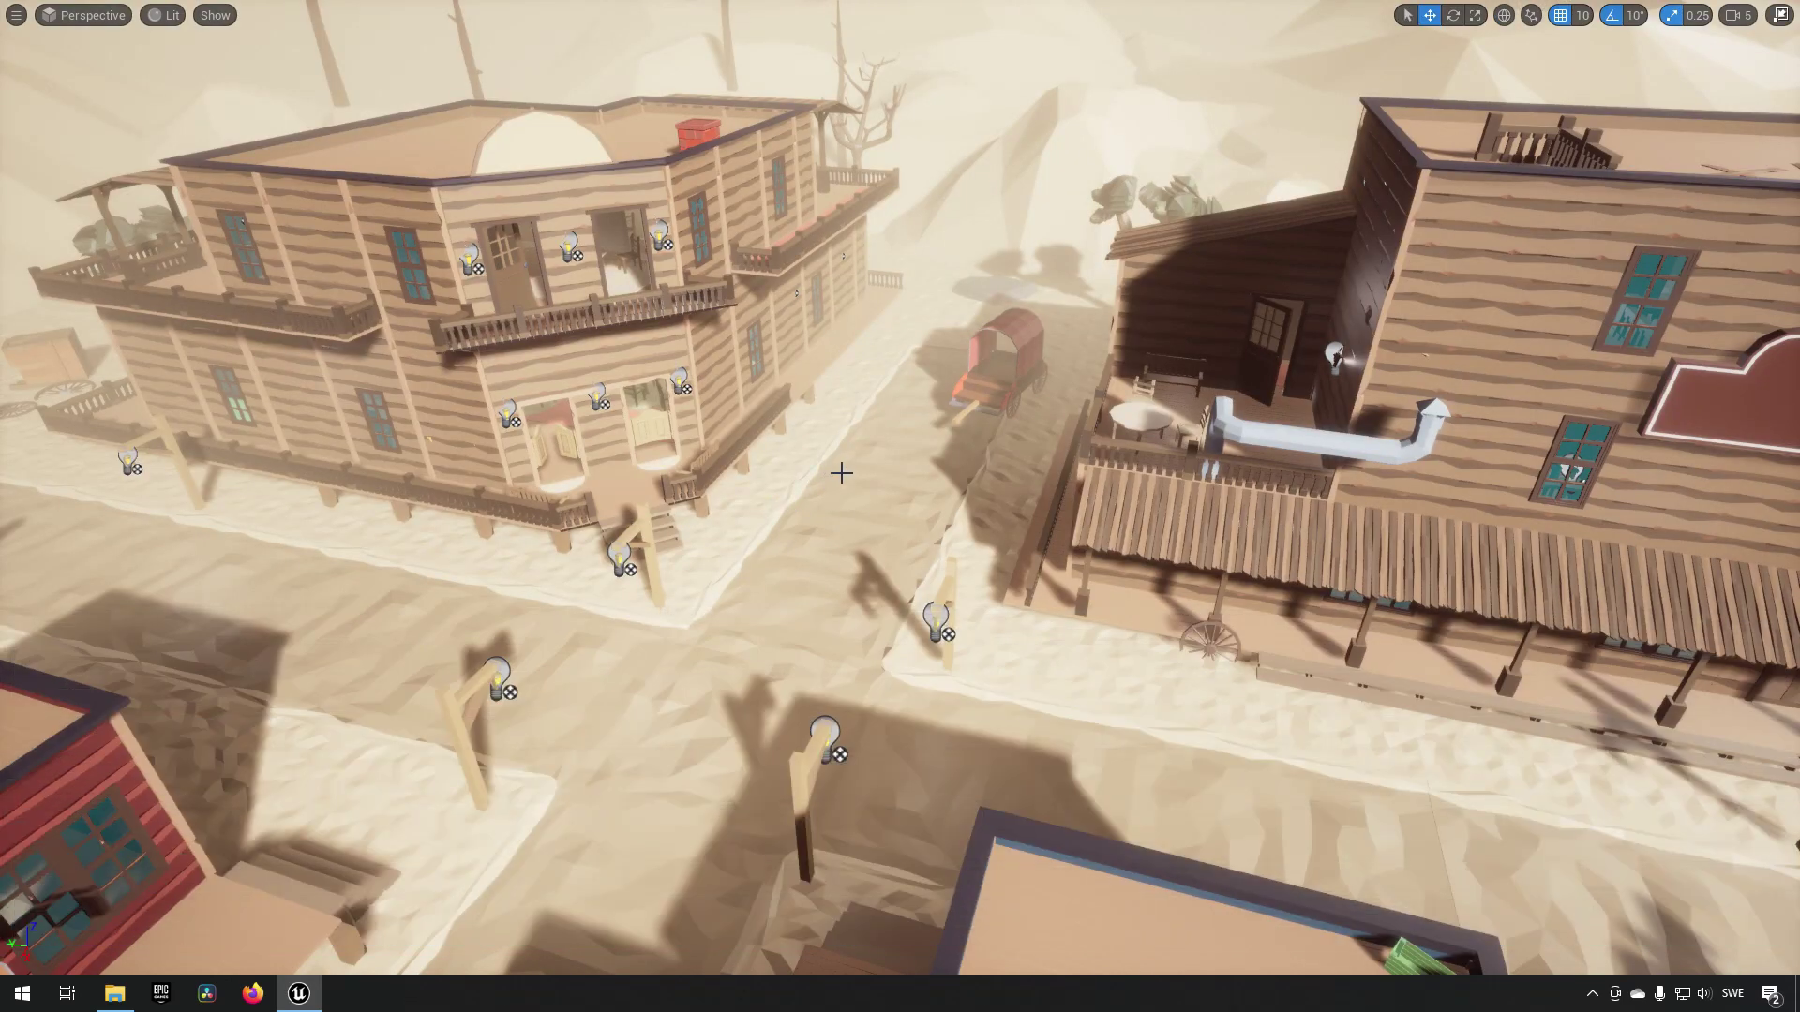
right_drag(840, 470, 1370, 410)
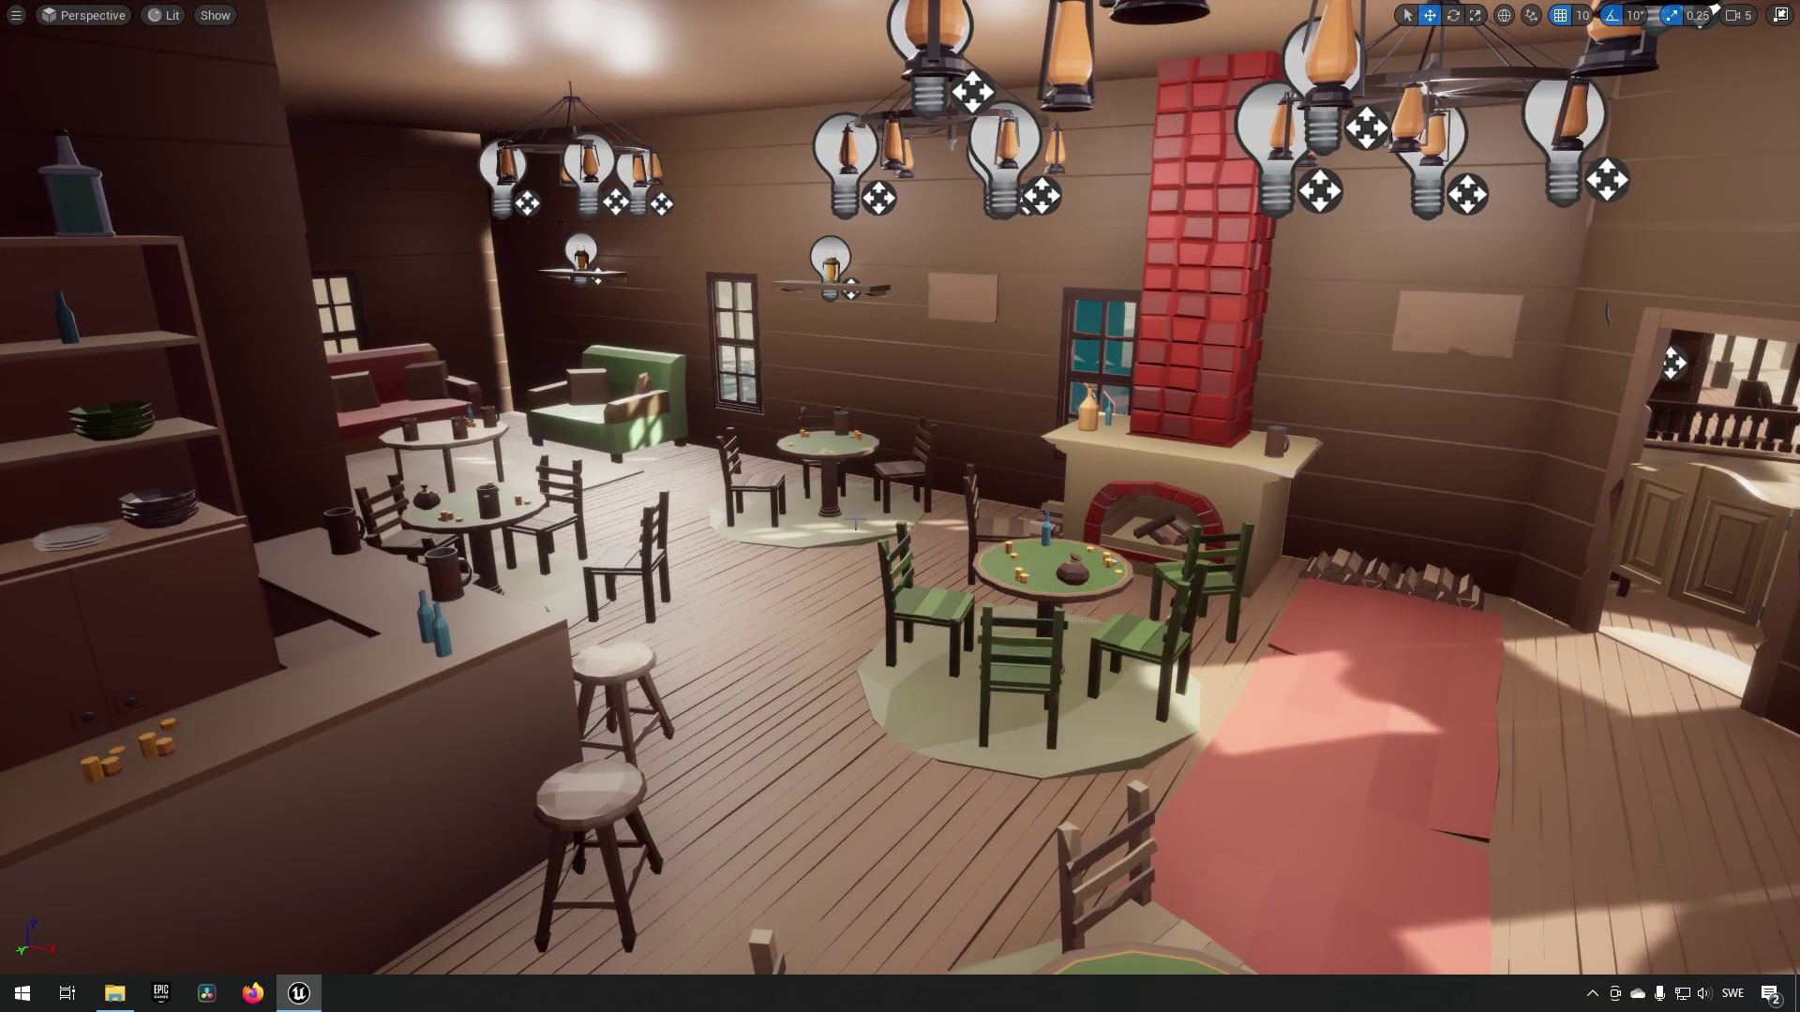